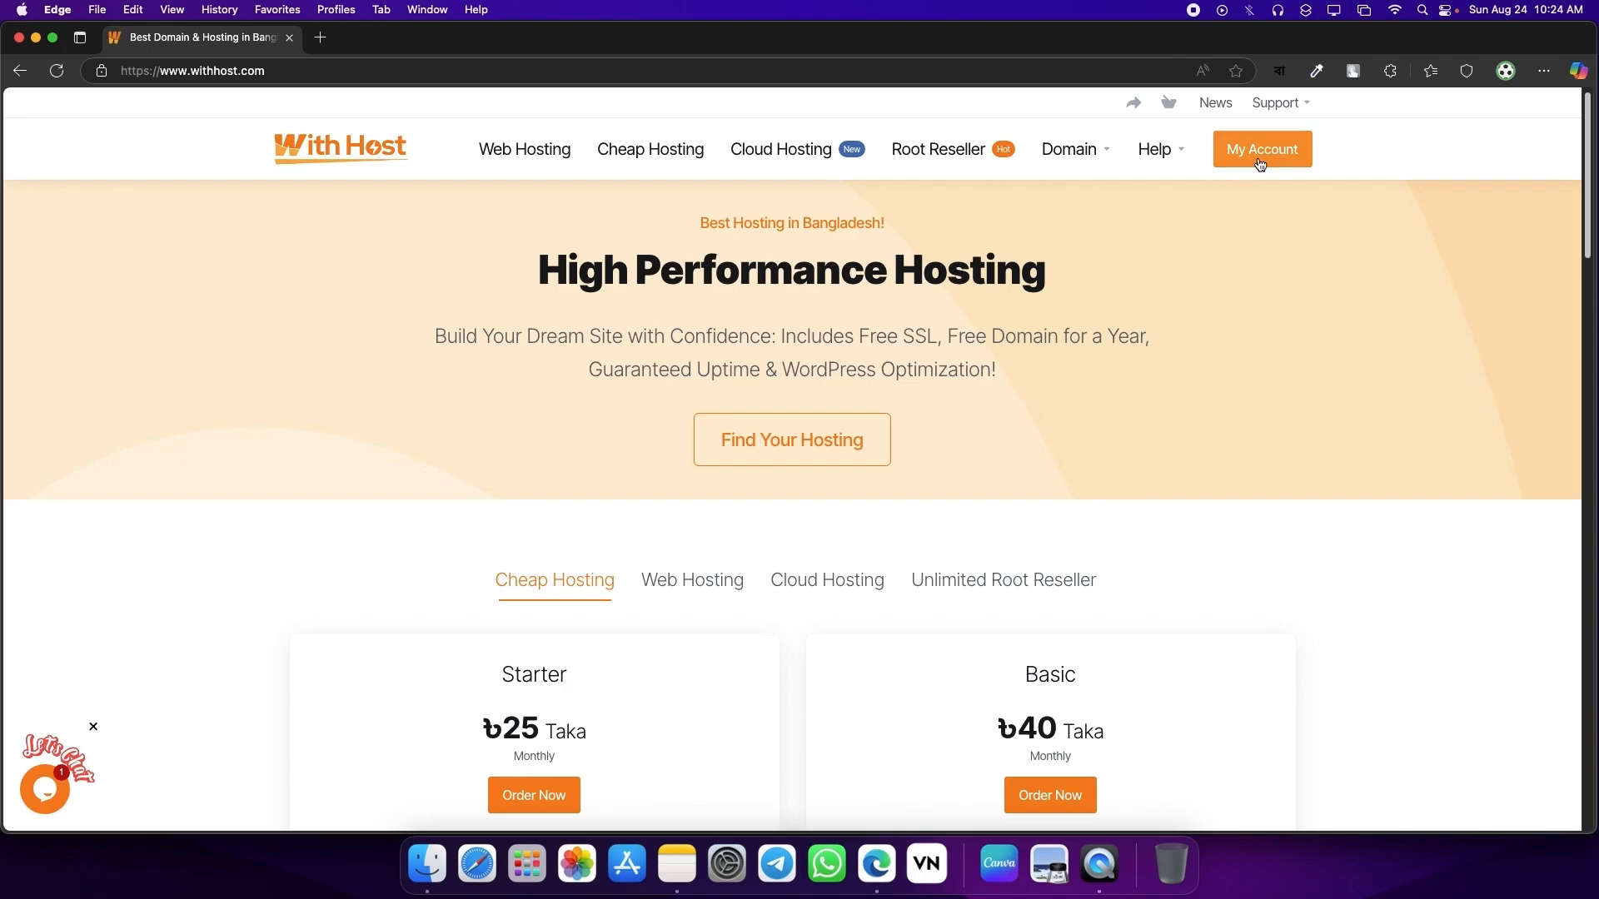
Step: Open the With Host client area and launch cPanel for the onionbd.com web hosting service
{"action": "left_click", "coordinate": [1271, 162]}
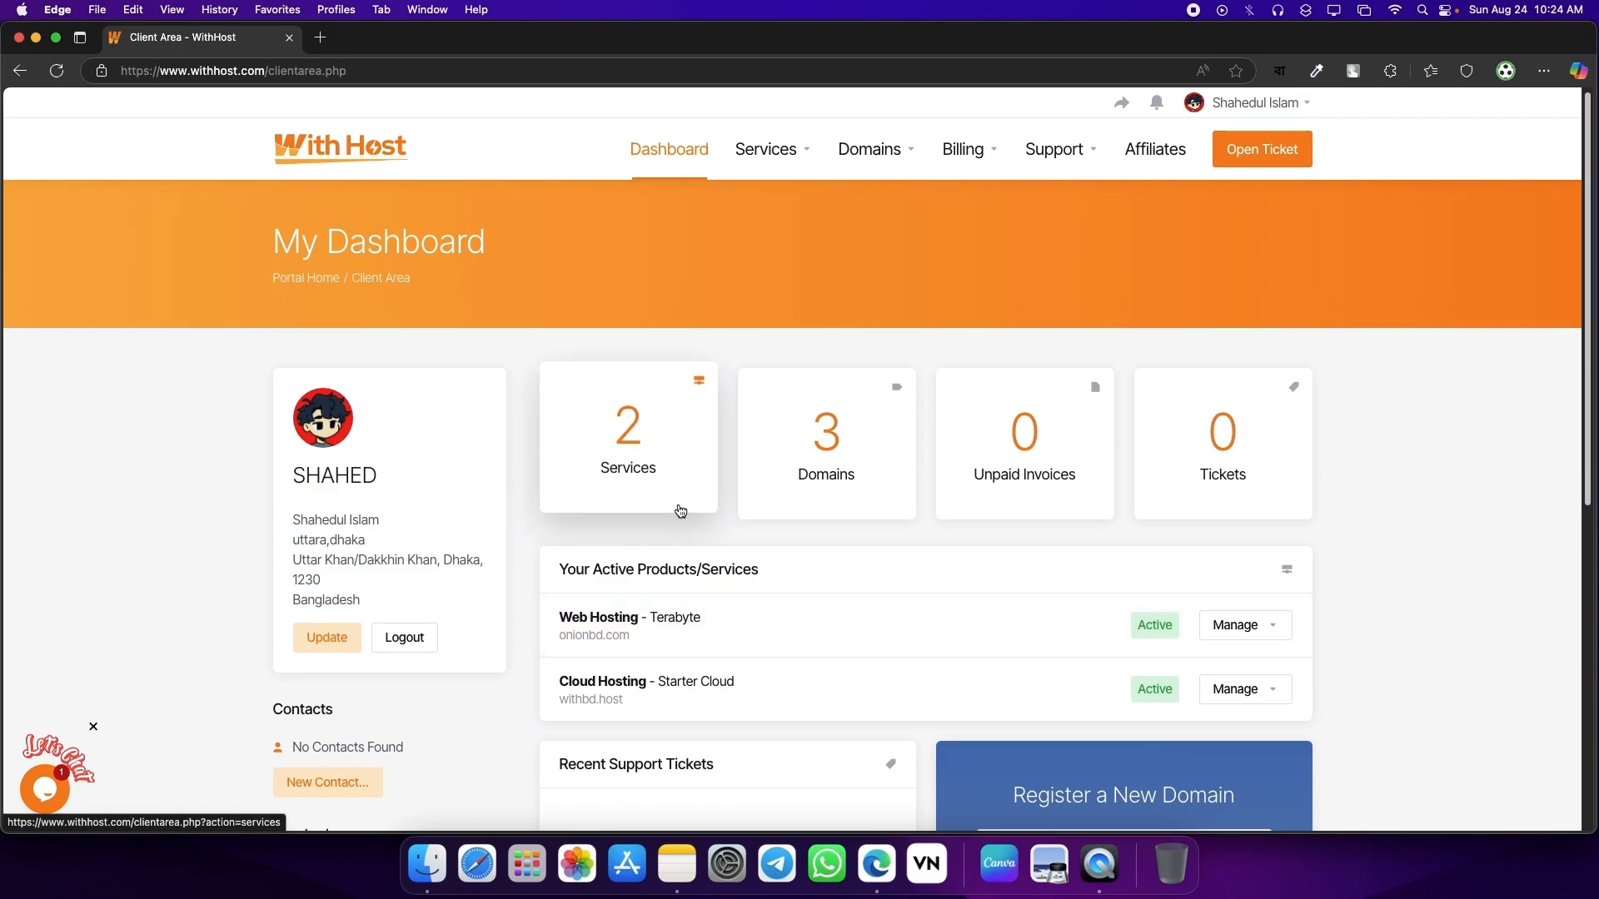
{"action": "left_click", "coordinate": [1255, 625]}
{"action": "left_click", "coordinate": [1173, 669]}
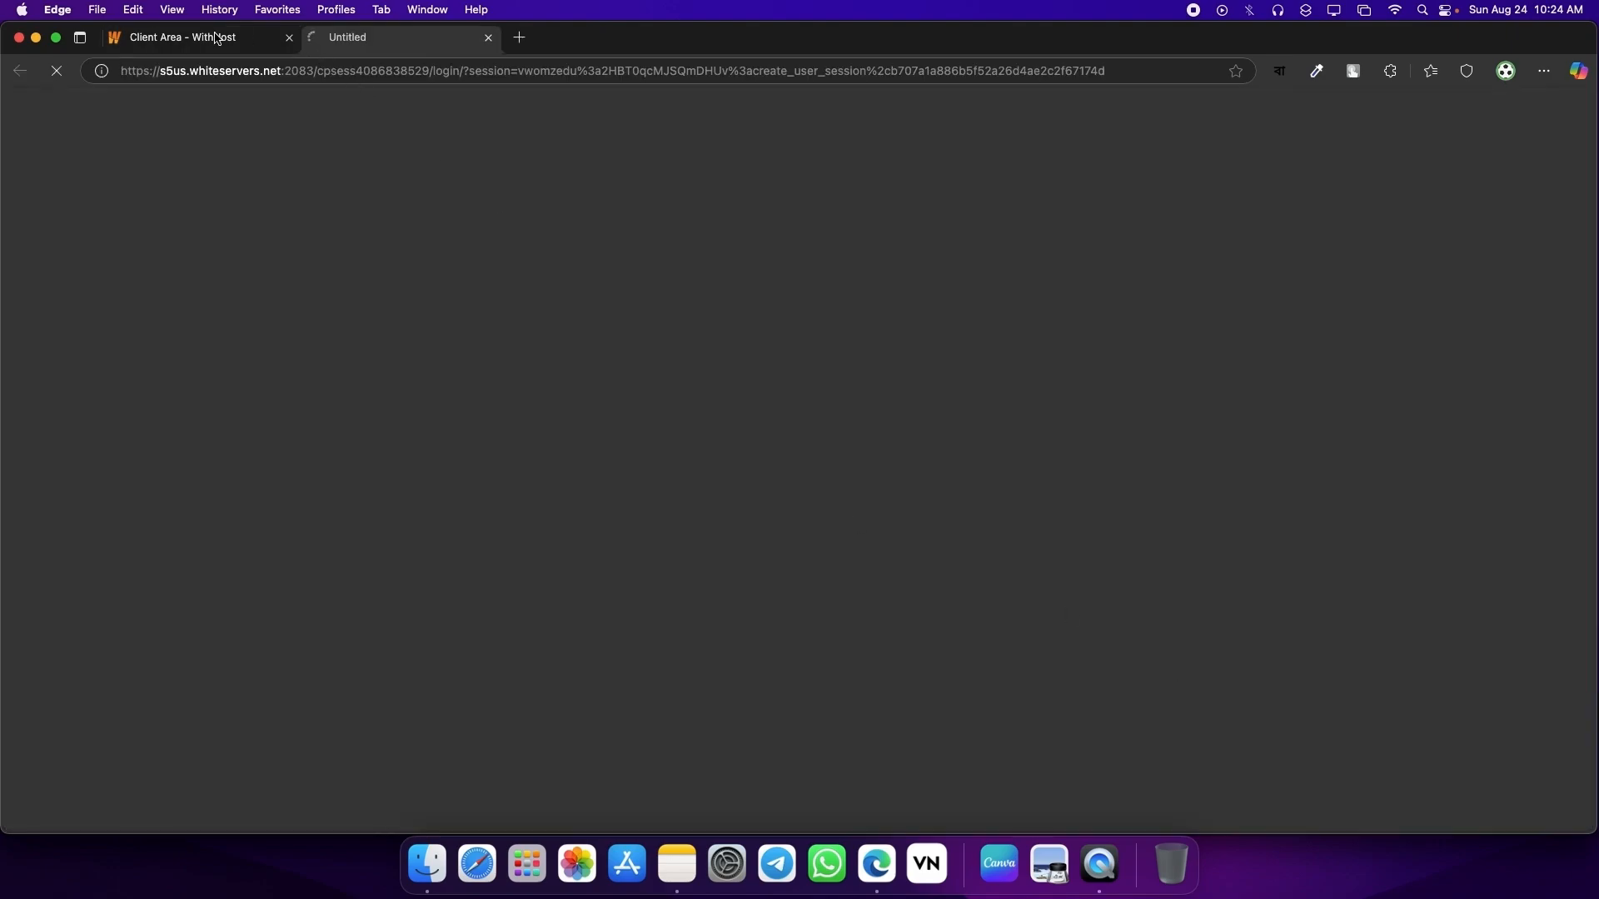
Step: Return to the With Host client area and open the management page of the domain onionbd.com
{"action": "left_click", "coordinate": [215, 35]}
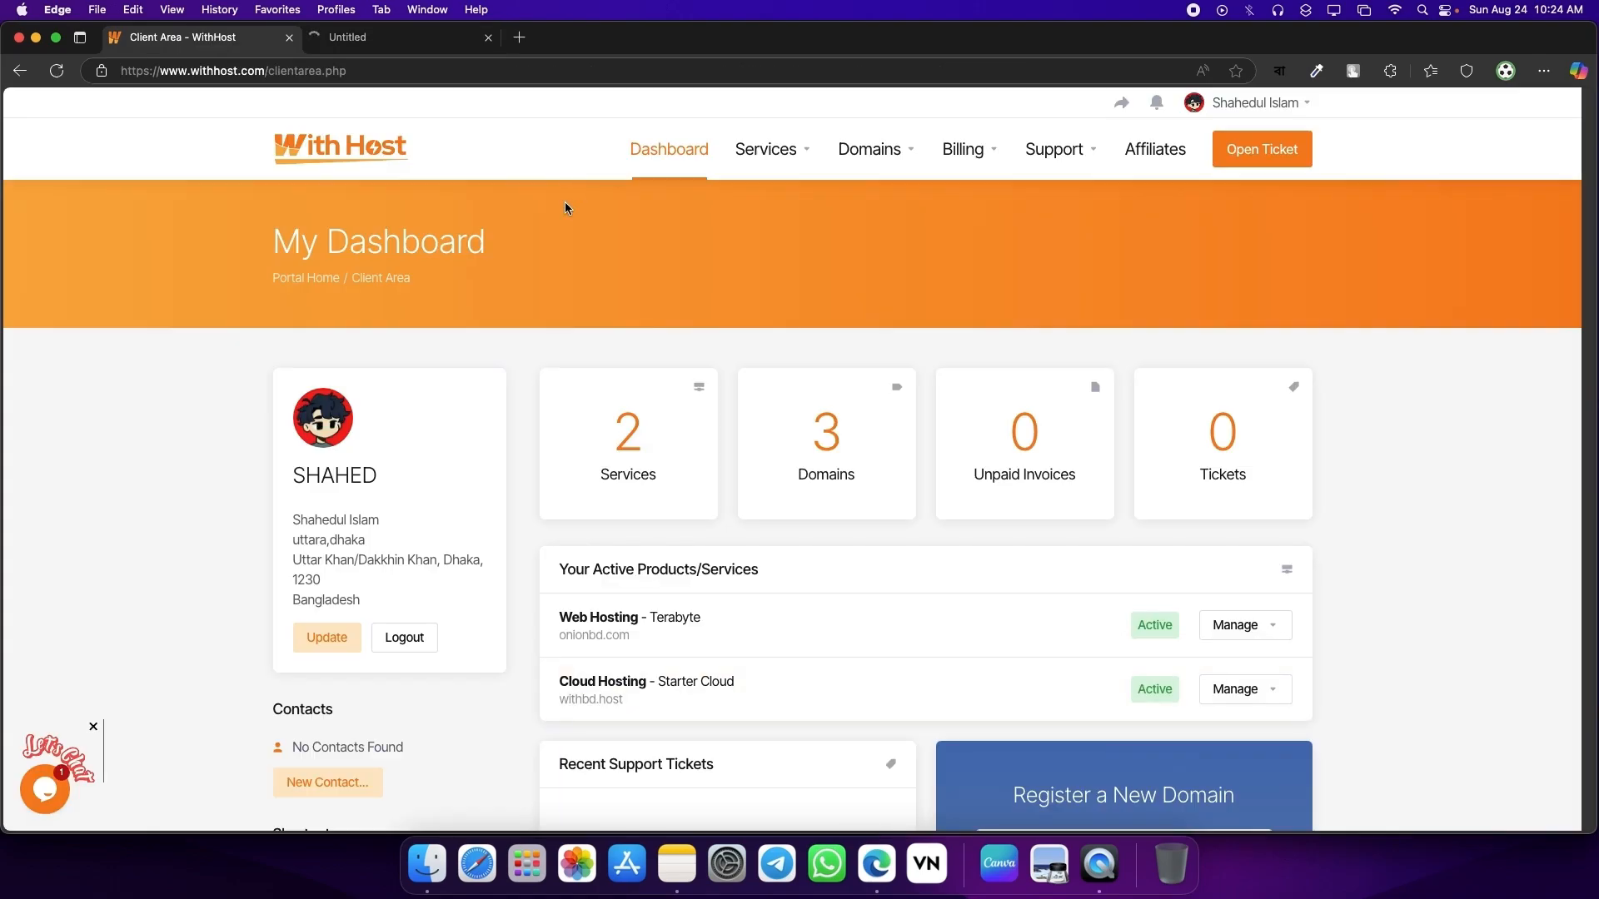
{"action": "left_click", "coordinate": [861, 428]}
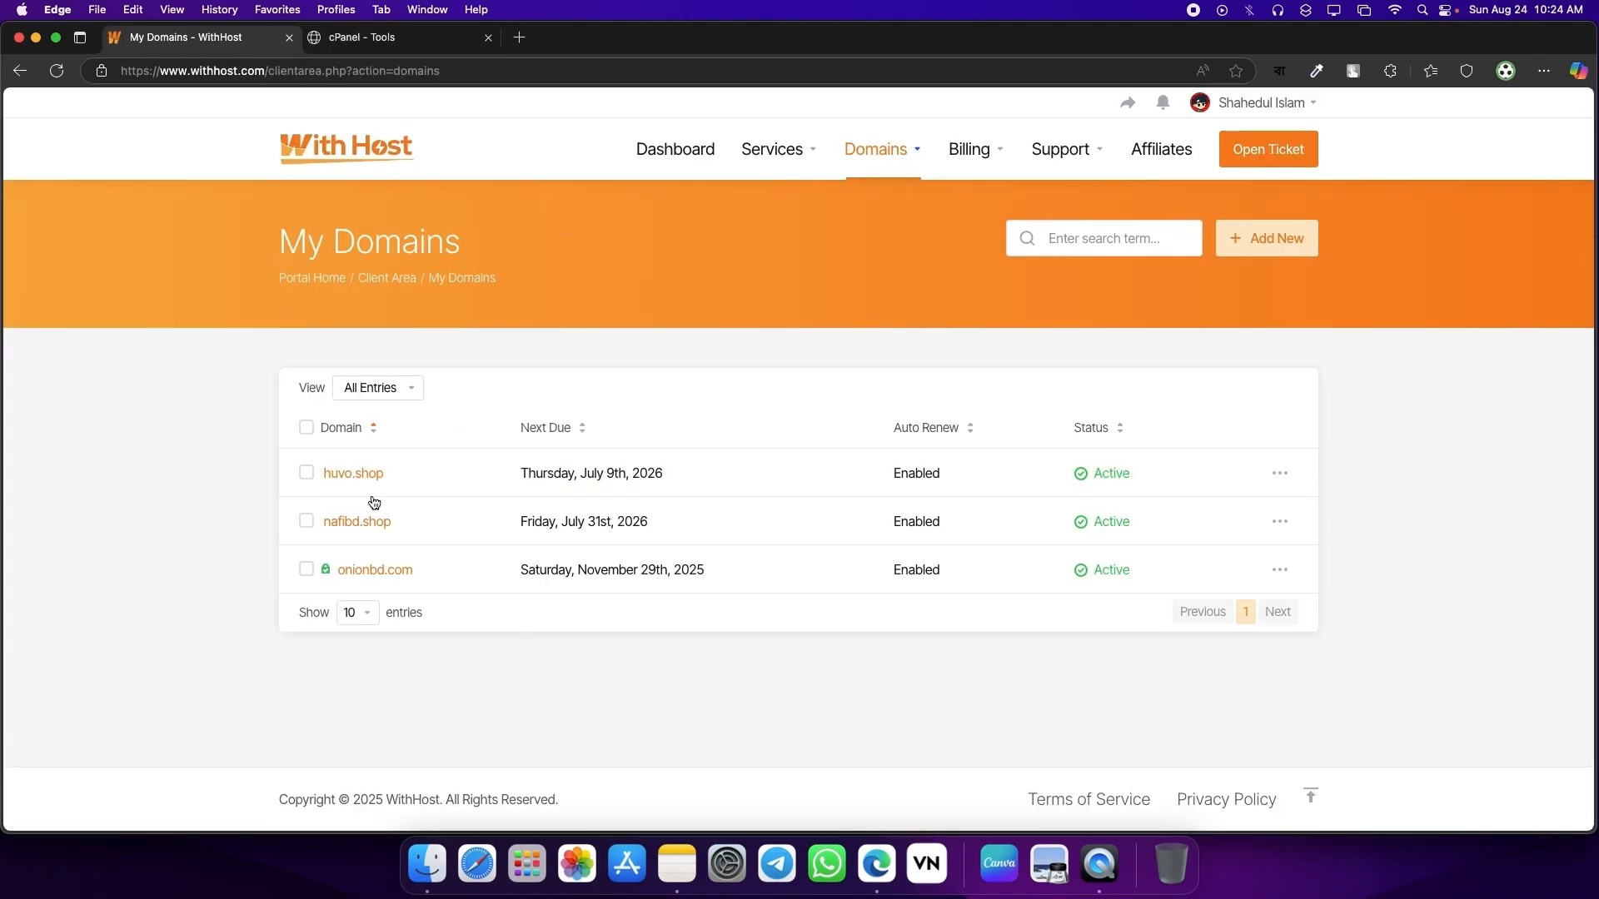
{"action": "left_click", "coordinate": [492, 575]}
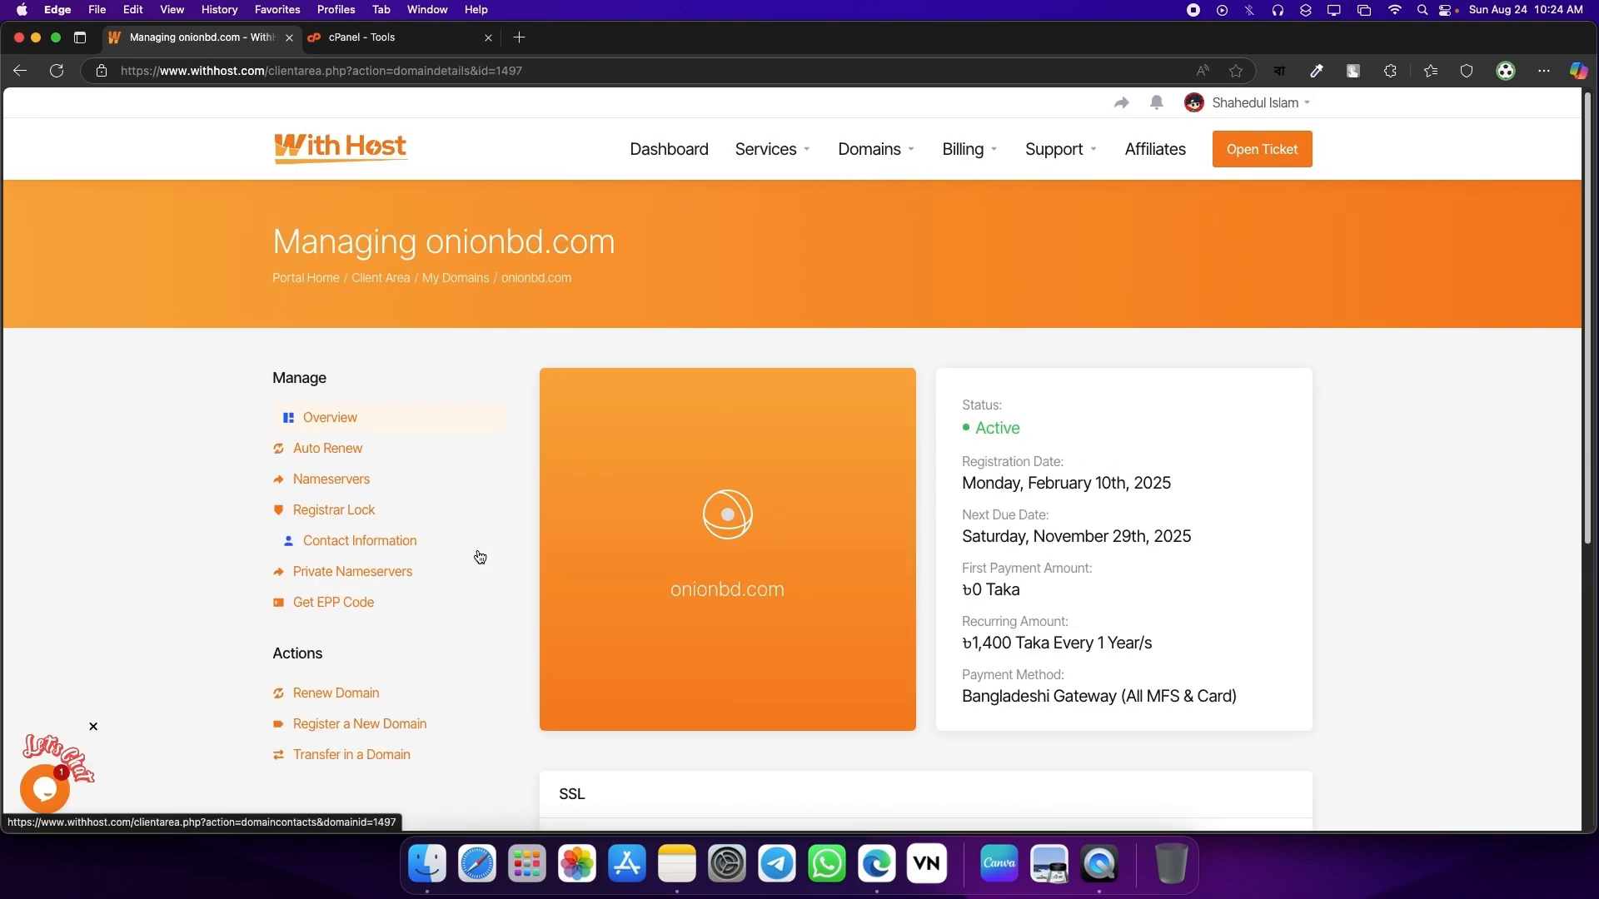
Step: Open cloudflare.com in a new browser tab and log in to the Cloudflare account, completing the human verification
{"action": "left_click", "coordinate": [526, 38]}
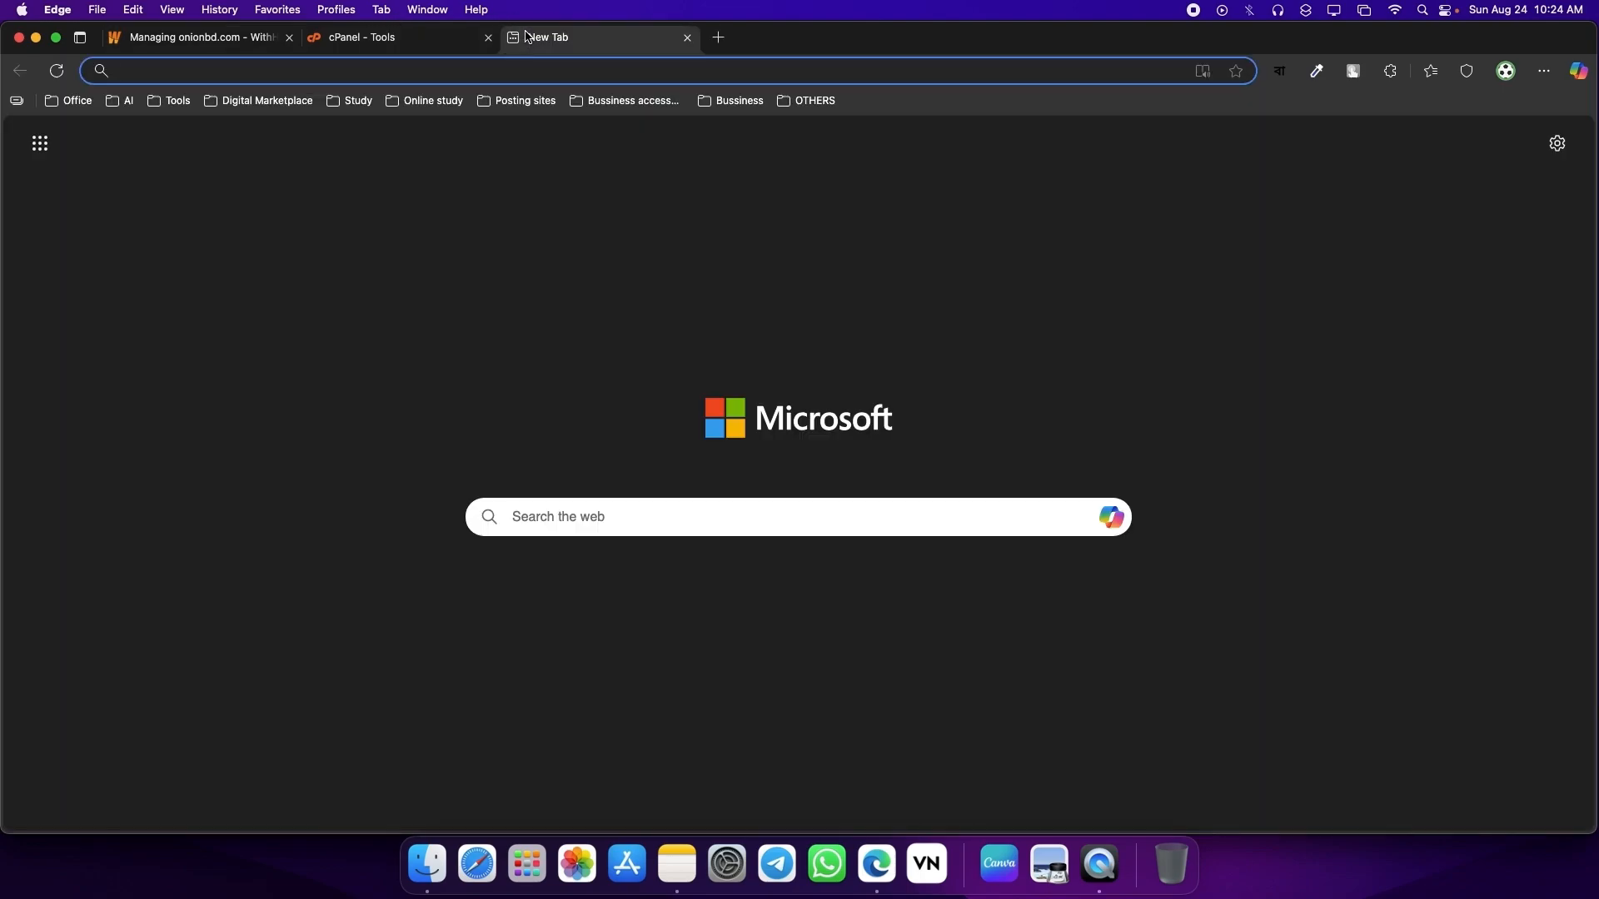
{"action": "type", "text": "cloudflare.com"}
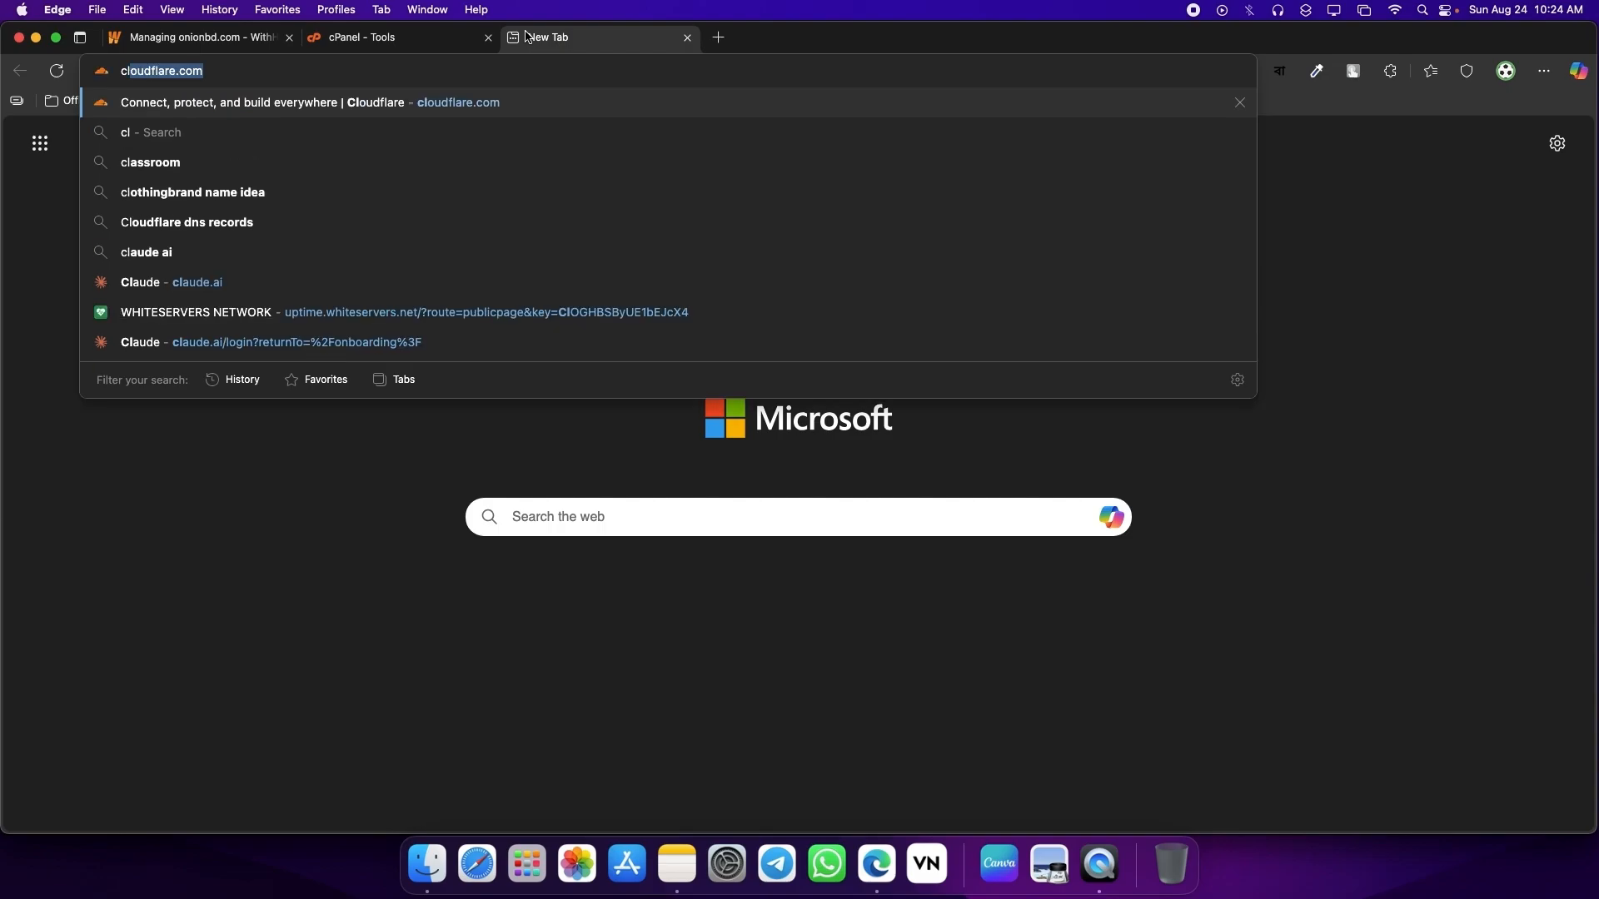
{"action": "key", "text": "Return"}
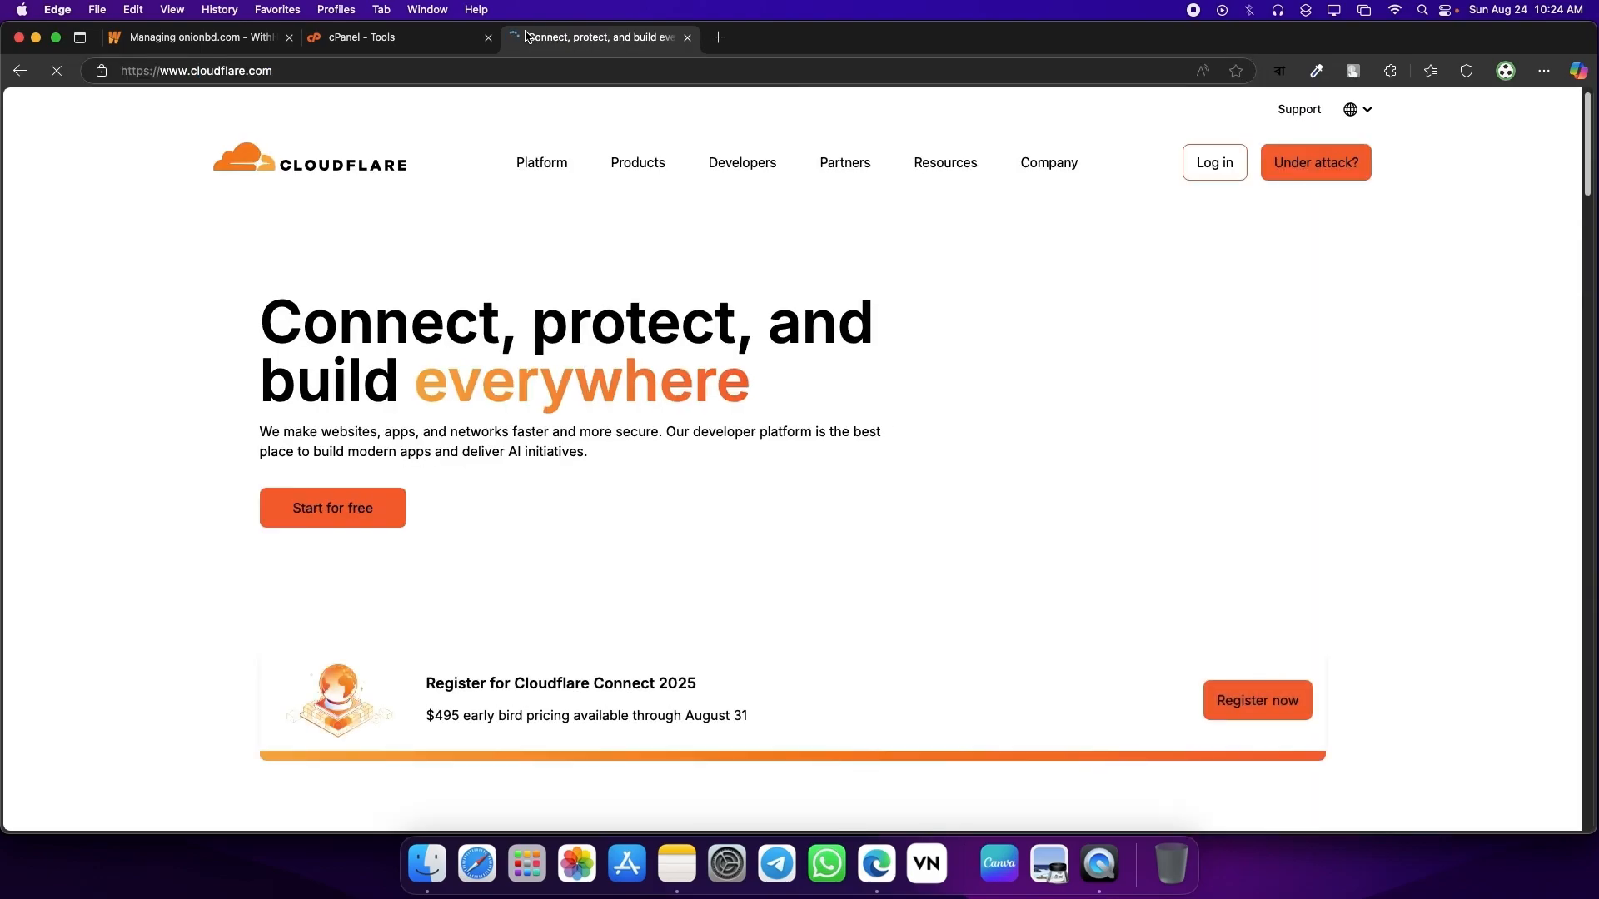
{"action": "left_click", "coordinate": [1204, 173]}
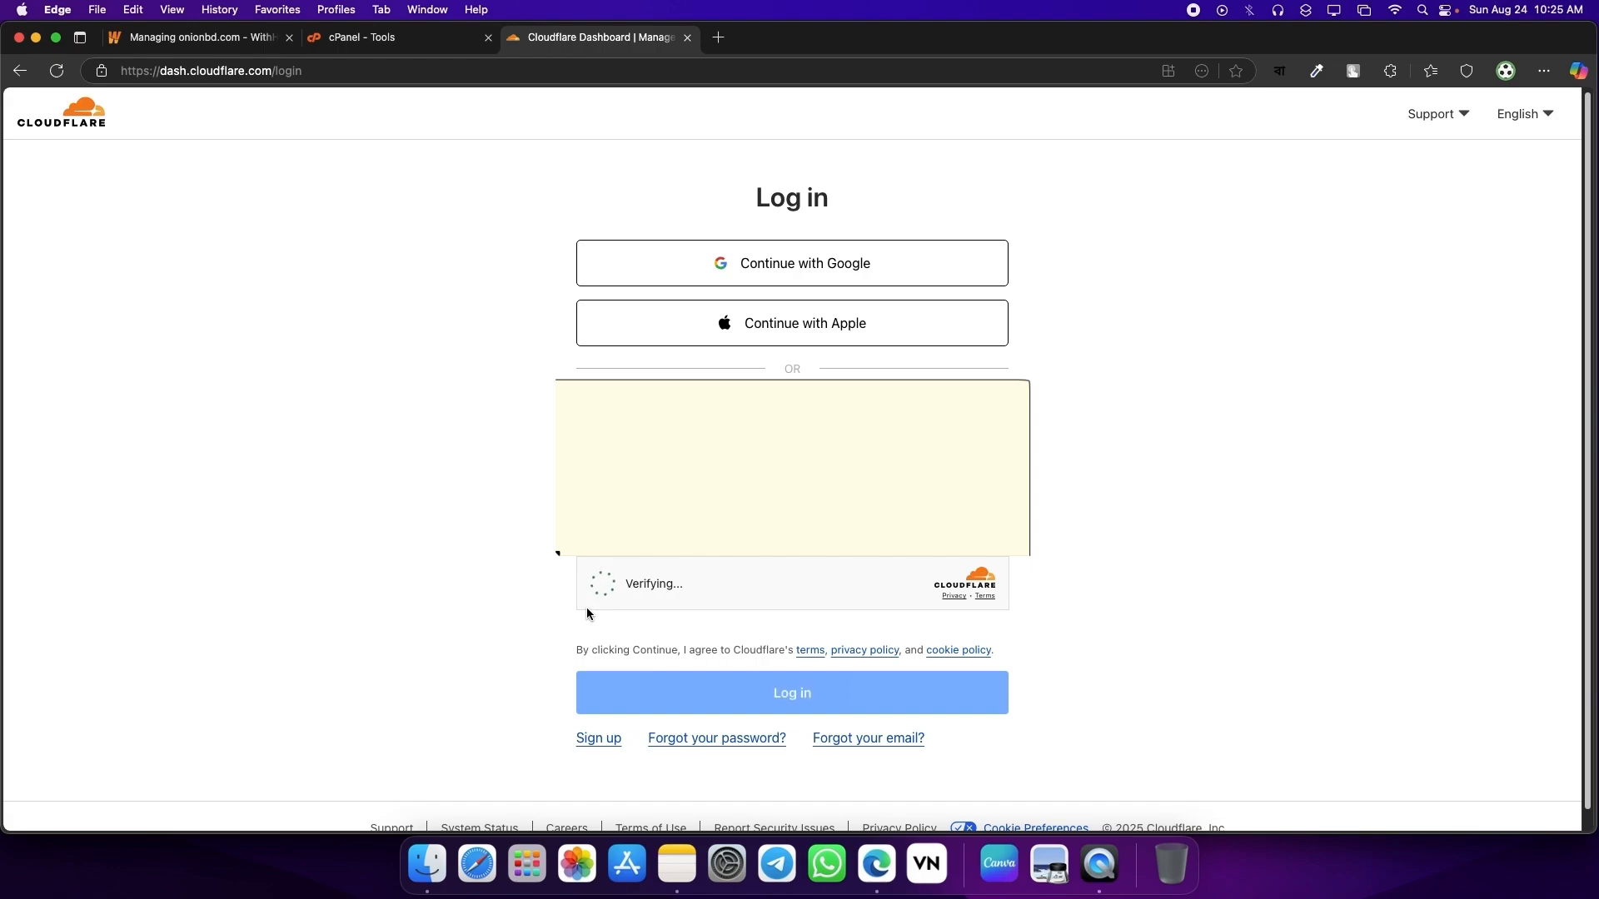
{"action": "left_click", "coordinate": [606, 586]}
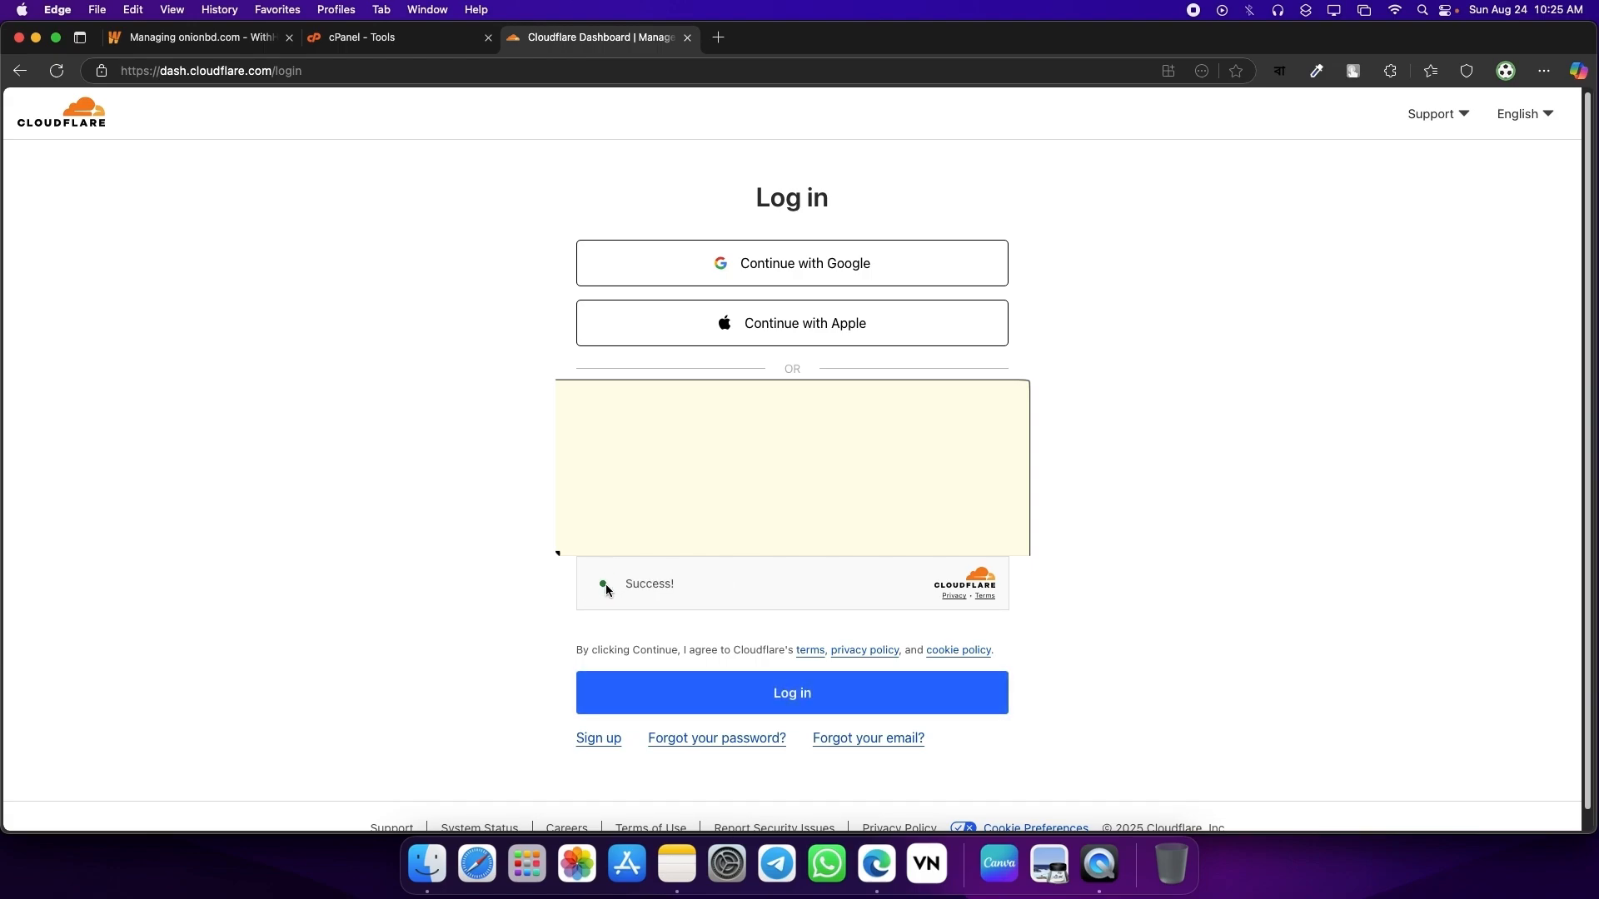
{"action": "left_click", "coordinate": [839, 692]}
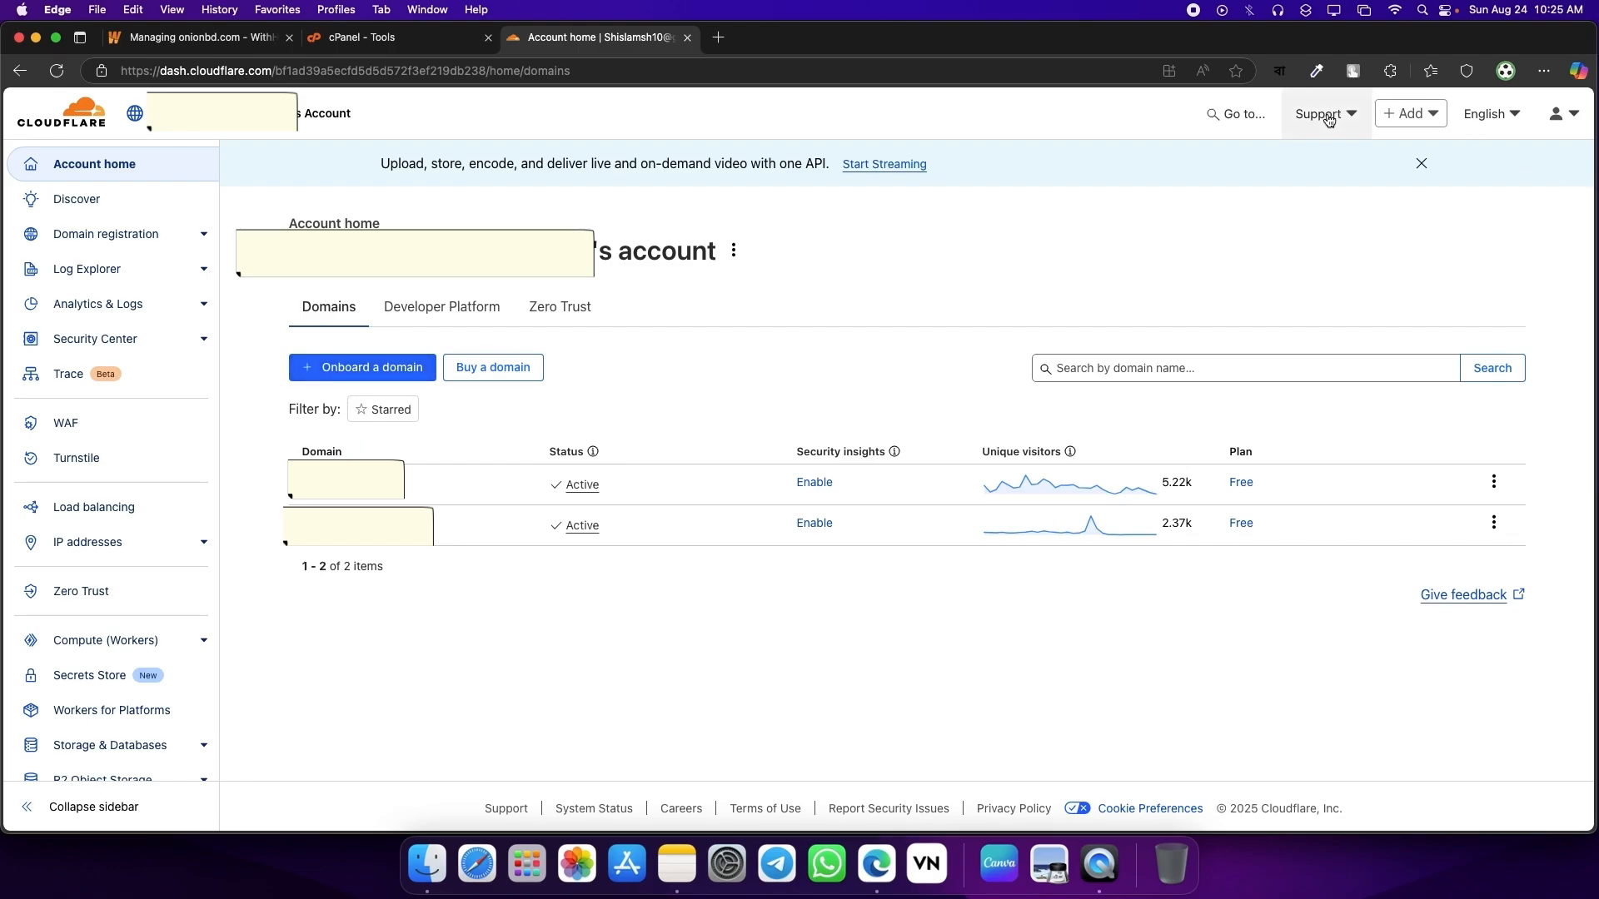
Step: Onboard the existing domain onionbd.com with a quick scan for DNS records and select the Free plan
{"action": "left_click", "coordinate": [1407, 114]}
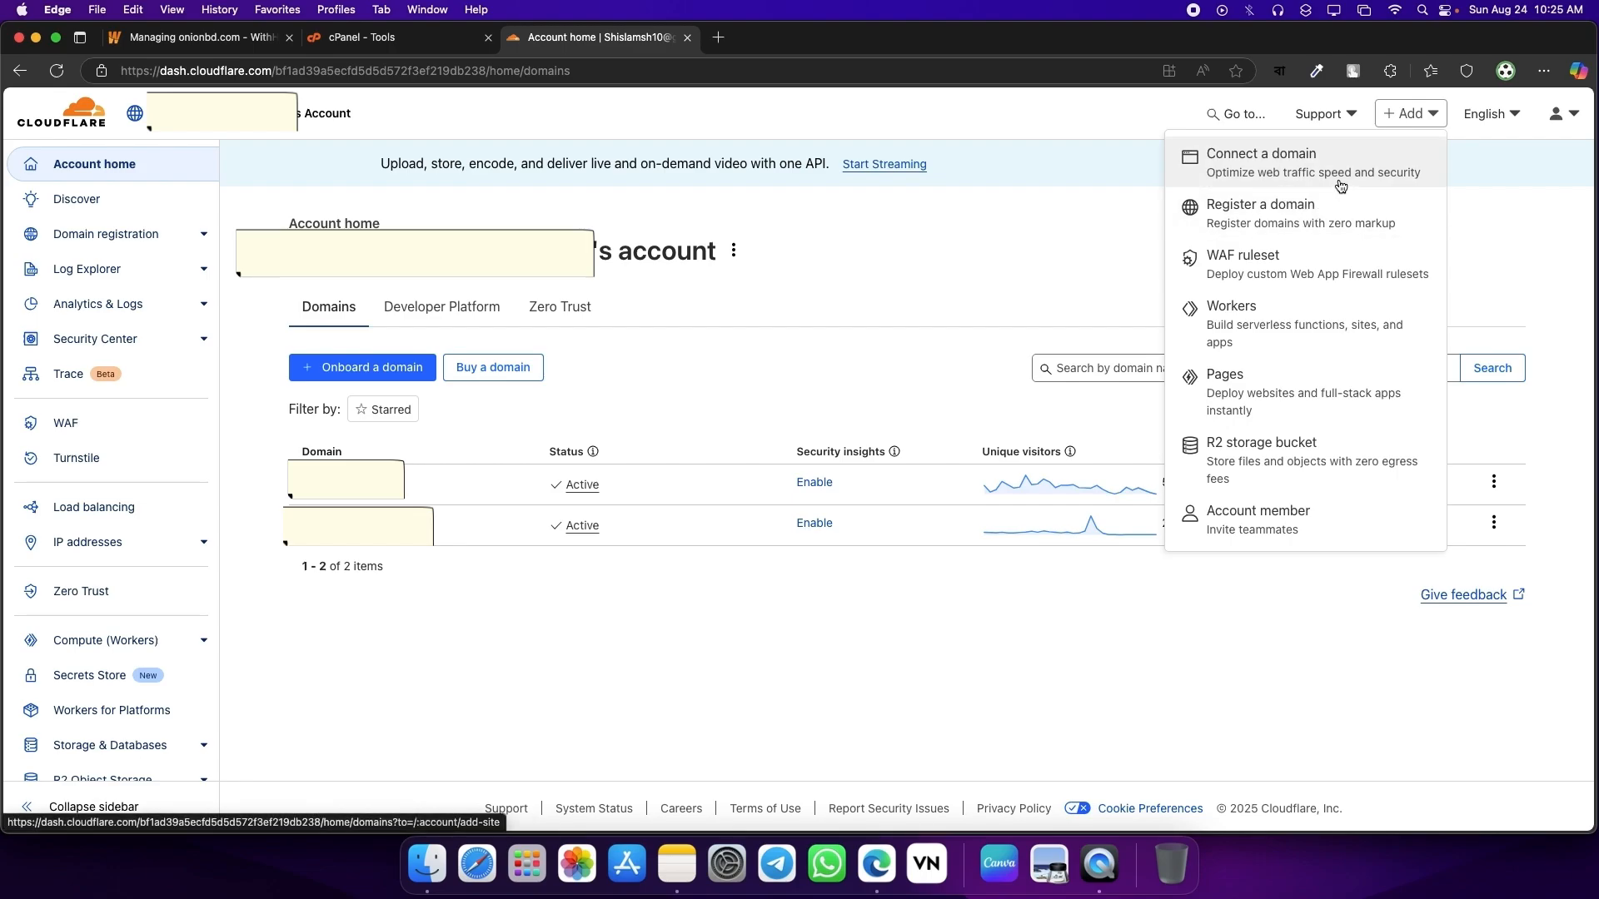
{"action": "left_click", "coordinate": [409, 367]}
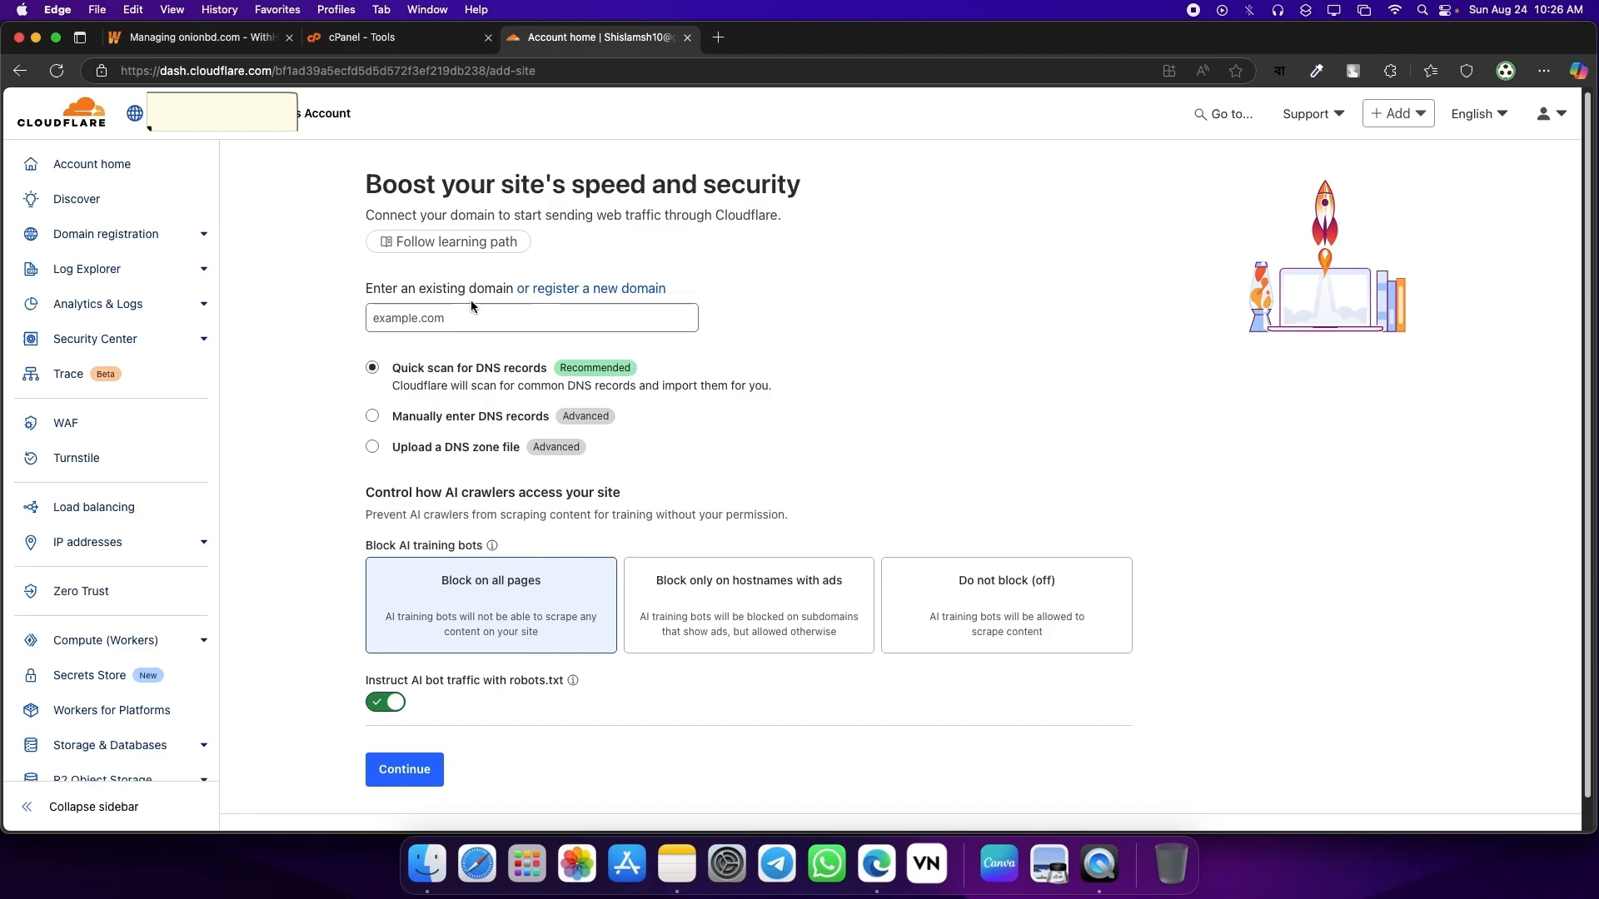
{"action": "left_click", "coordinate": [445, 321]}
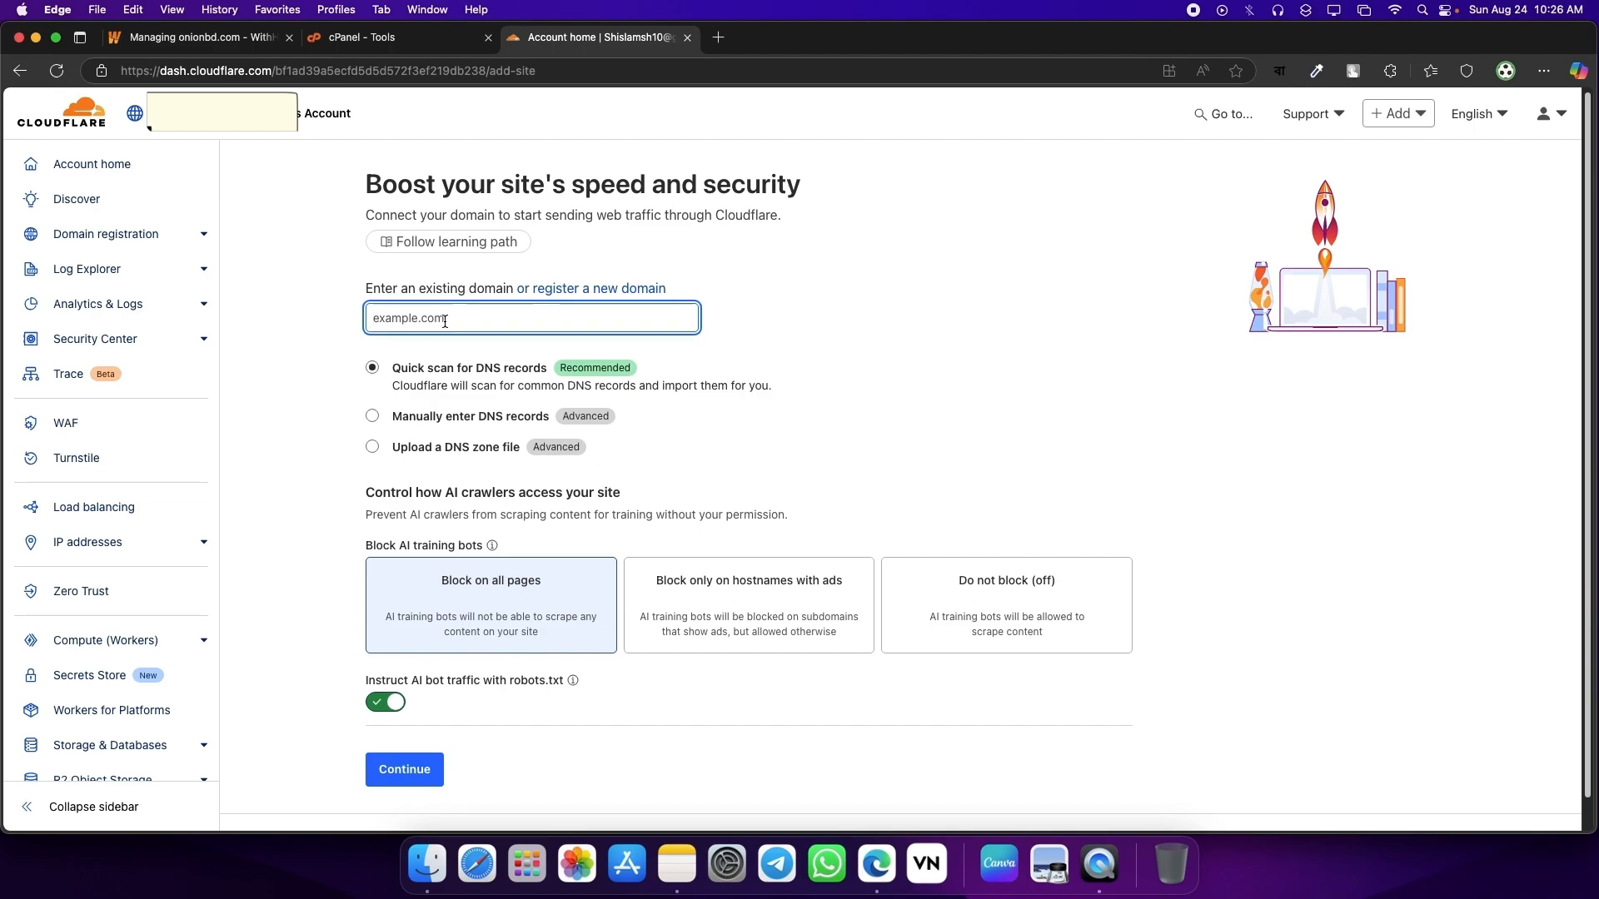
{"action": "type", "text": "onionbd.com"}
{"action": "left_click", "coordinate": [420, 776]}
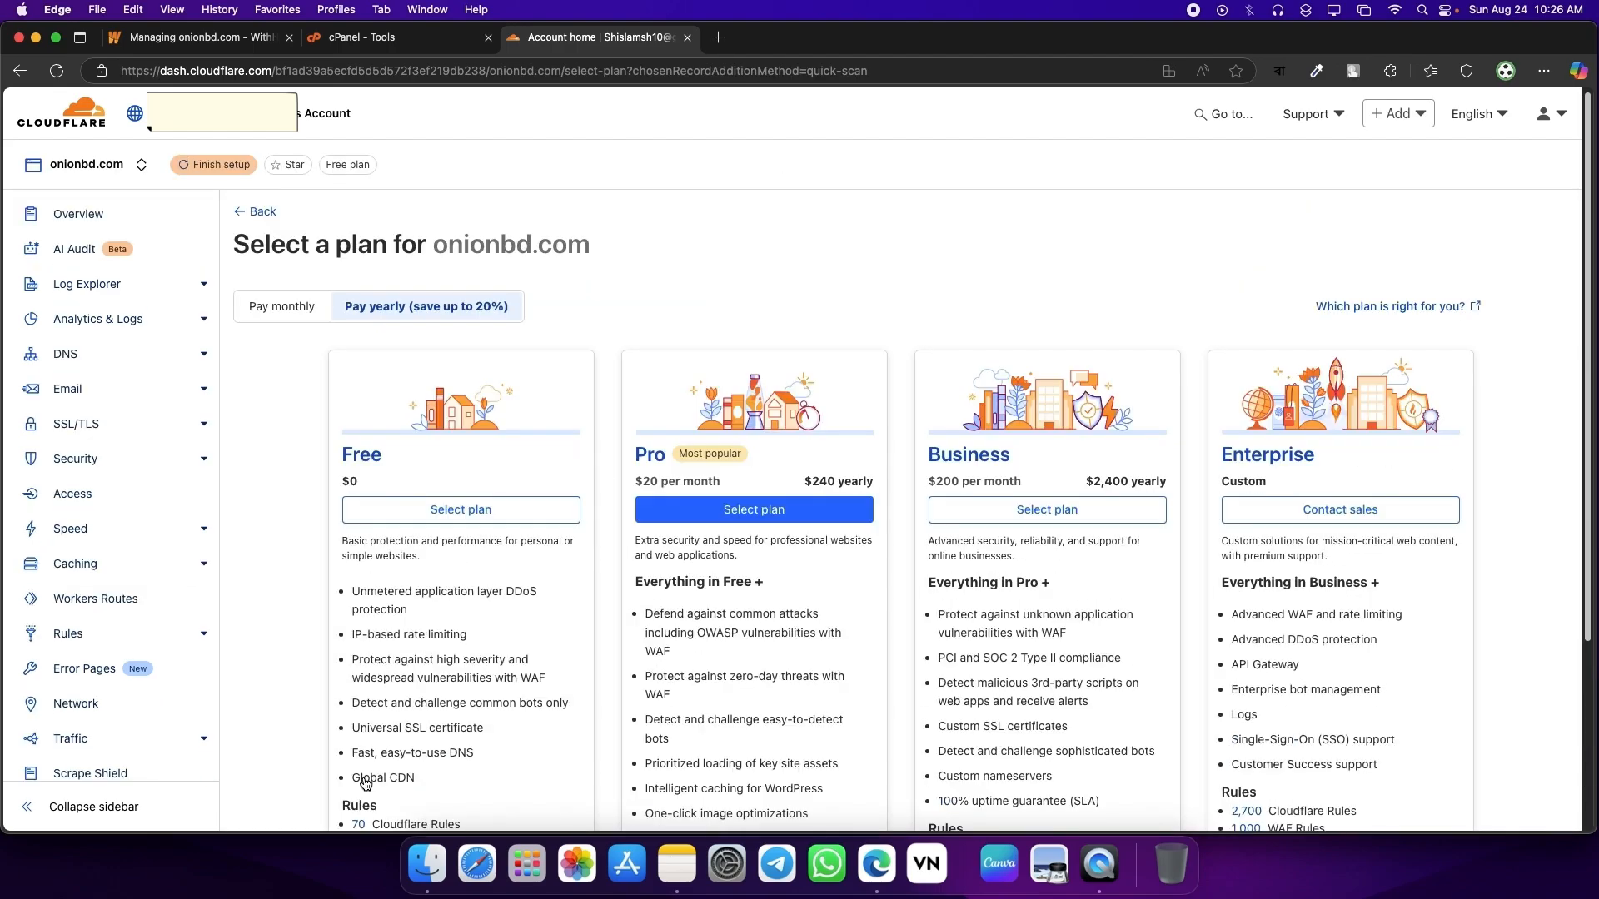
{"action": "left_click", "coordinate": [485, 522]}
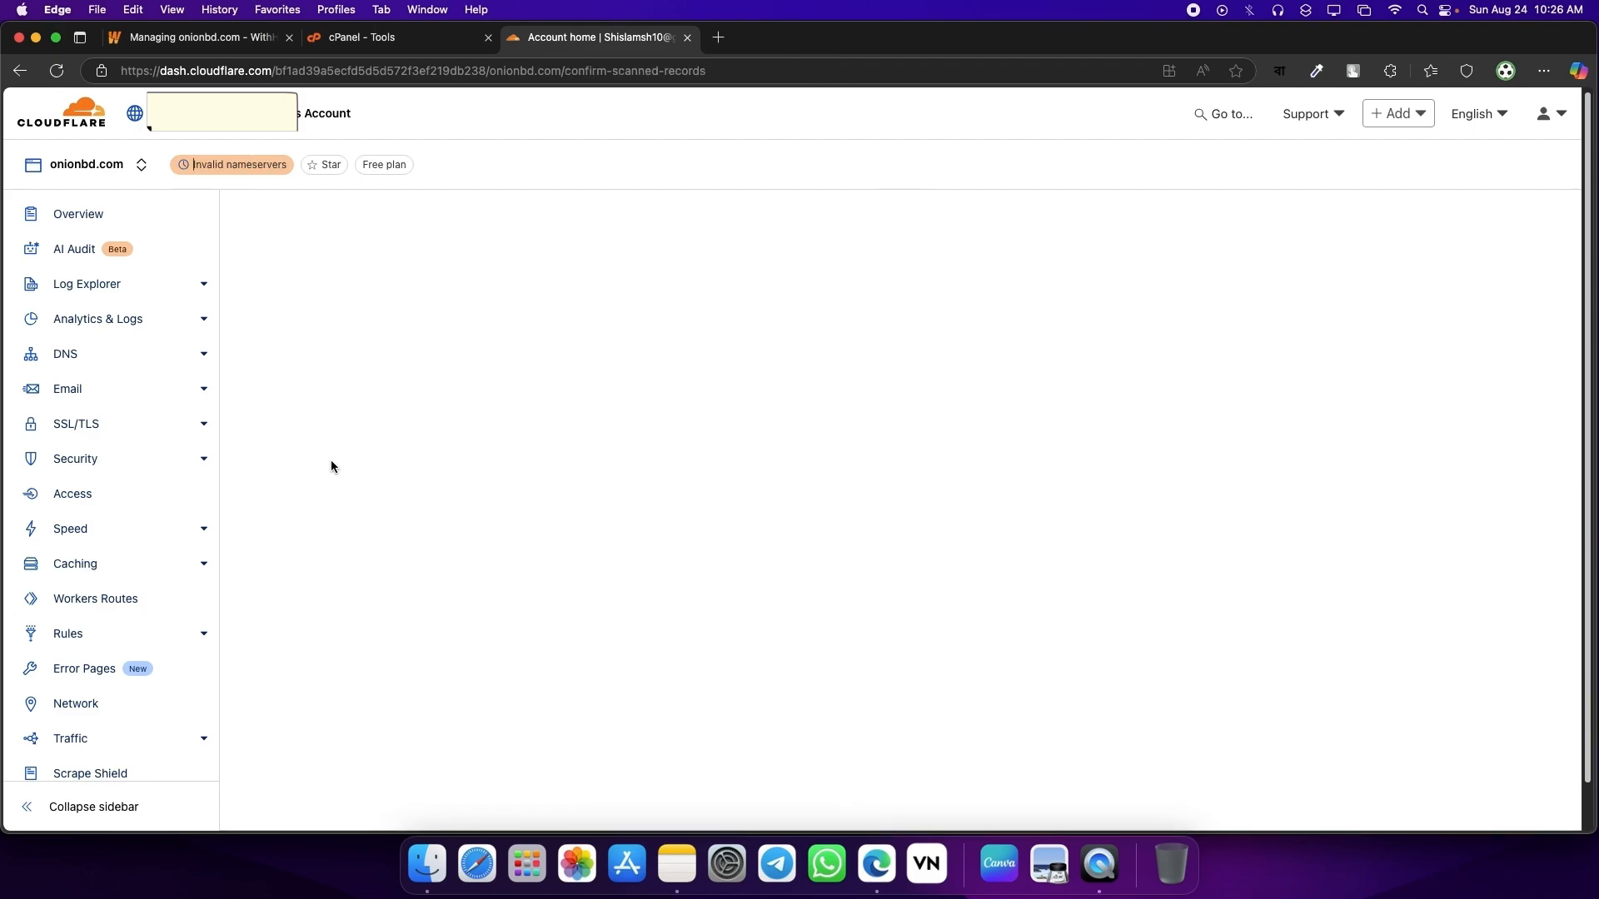
Step: Review the scanned DNS records for onionbd.com and continue to activation
{"action": "scroll", "coordinate": [465, 405], "scroll_direction": "down", "scroll_amount": 1}
{"action": "scroll", "coordinate": [464, 406], "scroll_direction": "down", "scroll_amount": 3}
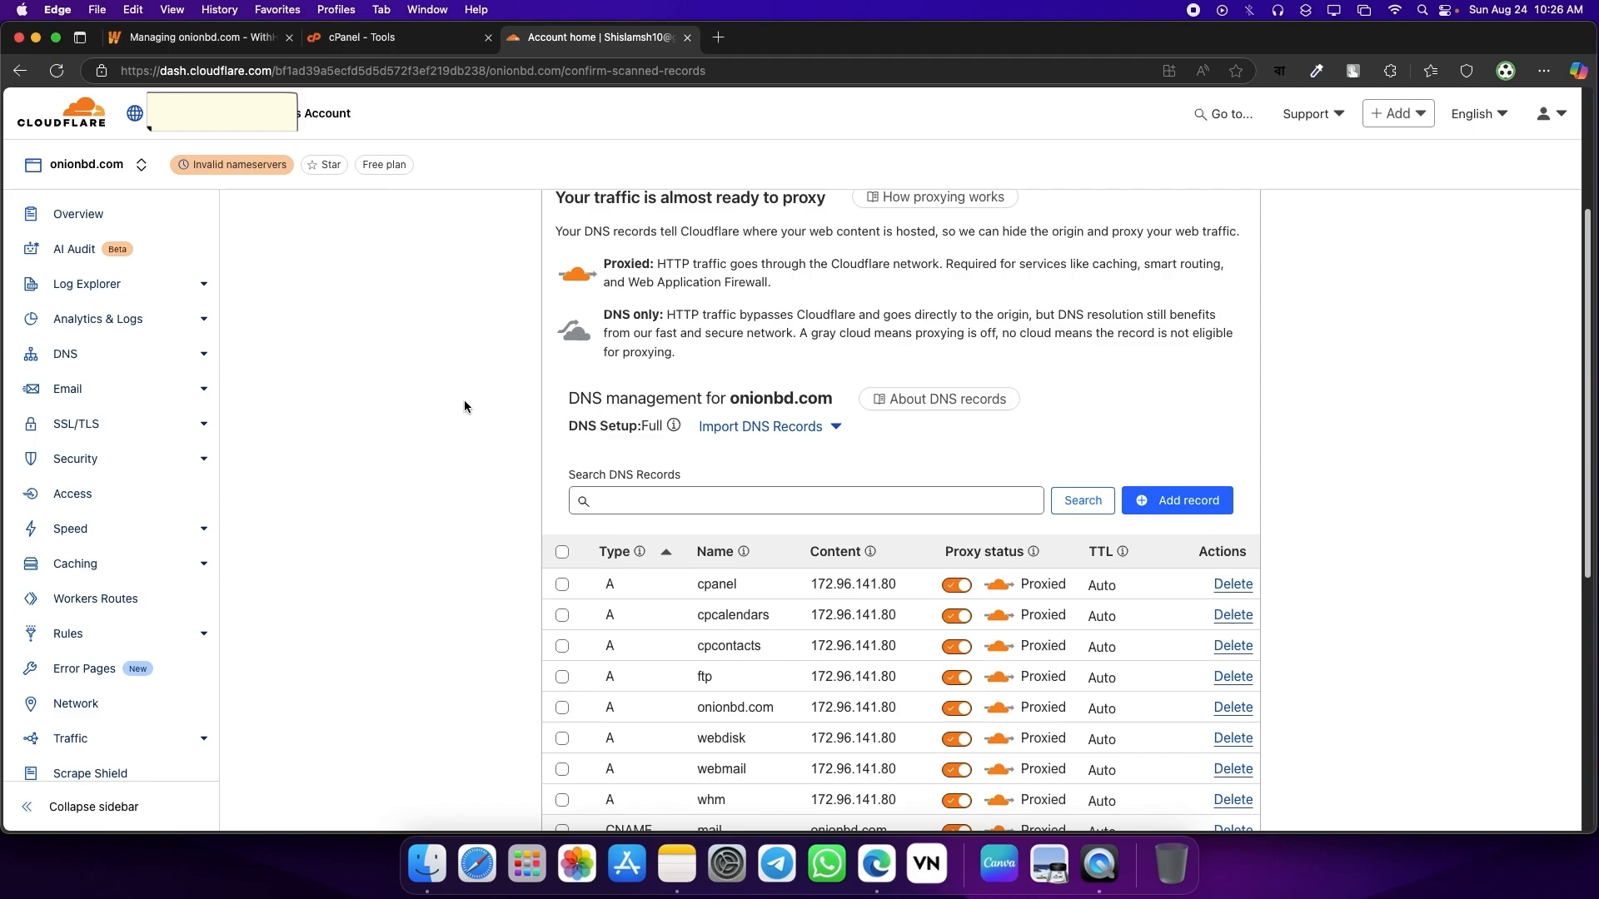
{"action": "scroll", "coordinate": [466, 407], "scroll_direction": "down", "scroll_amount": 2}
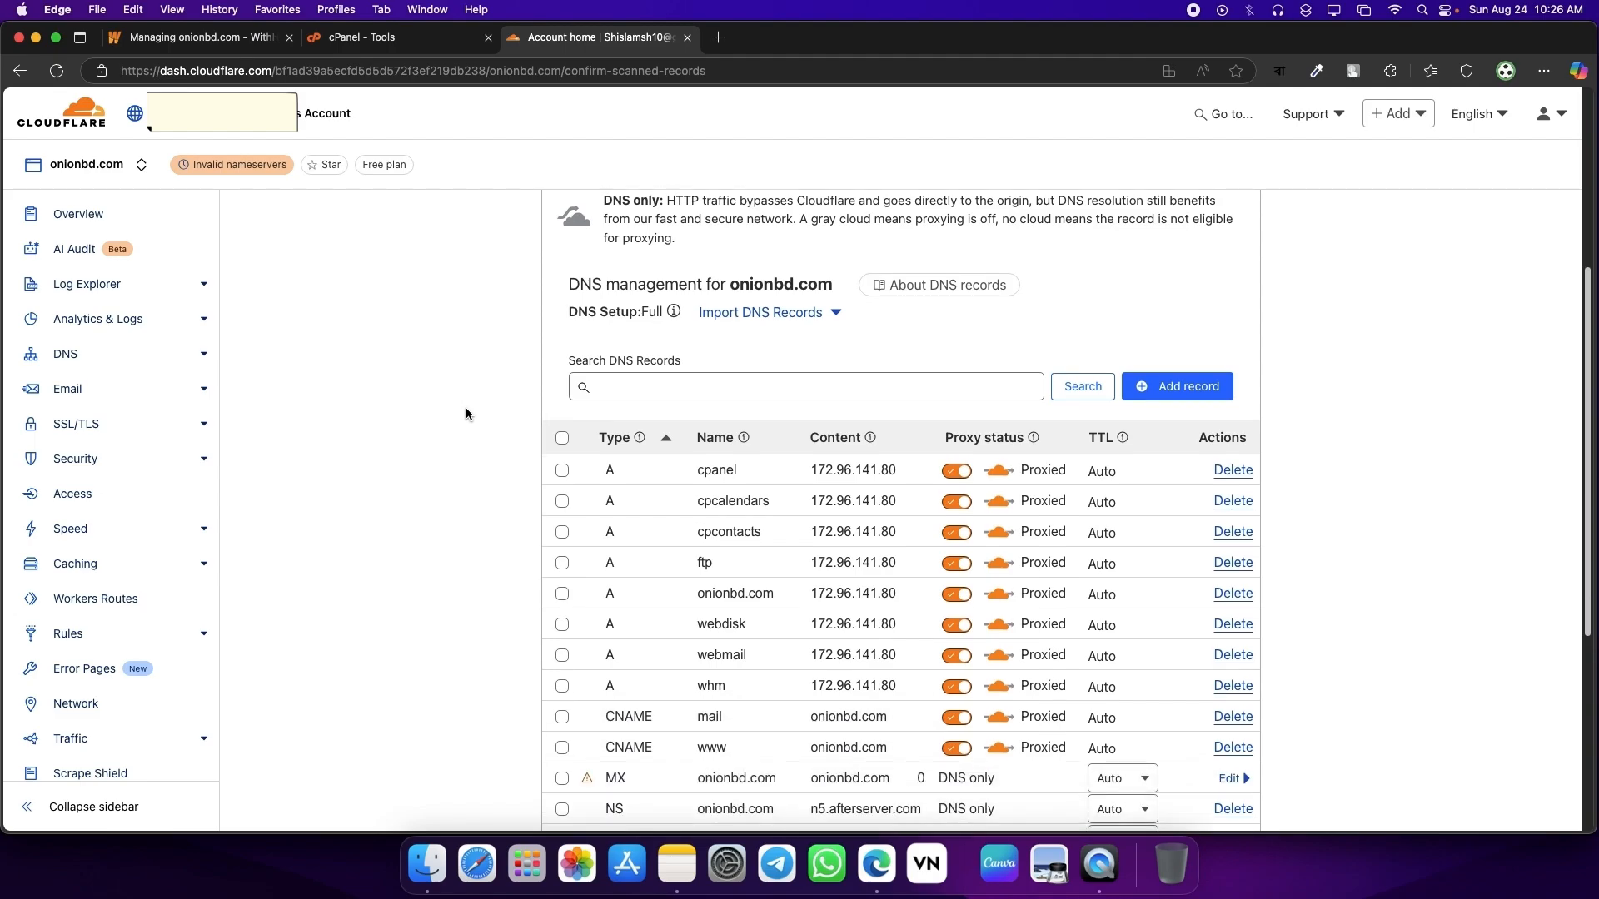
{"action": "scroll", "coordinate": [633, 533], "scroll_direction": "down", "scroll_amount": 4}
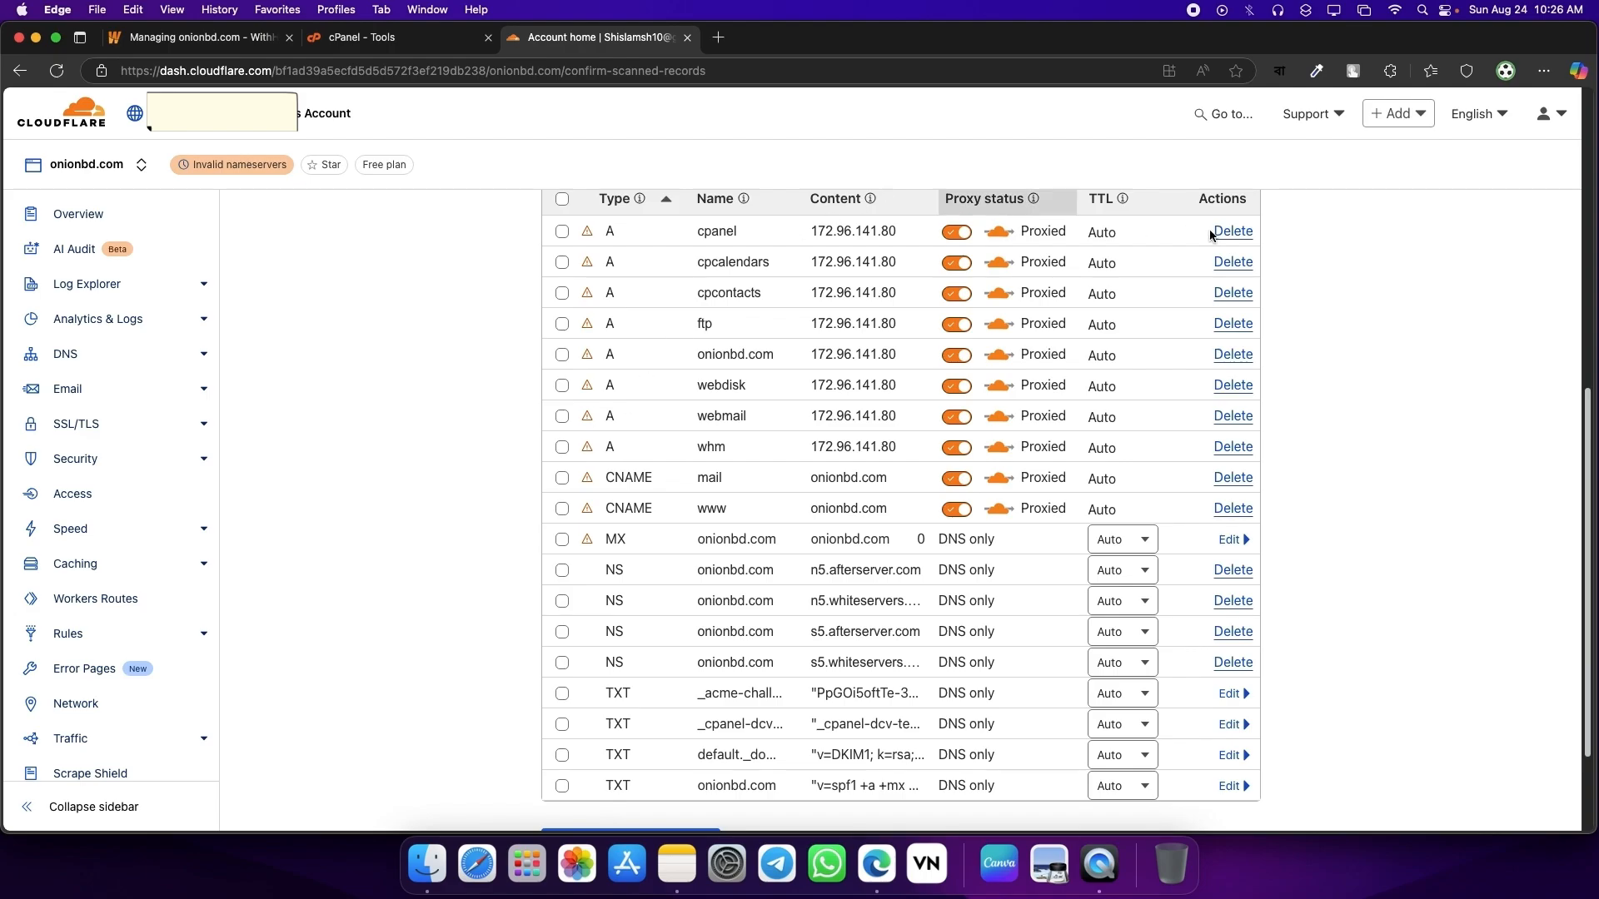
{"action": "left_click", "coordinate": [801, 454]}
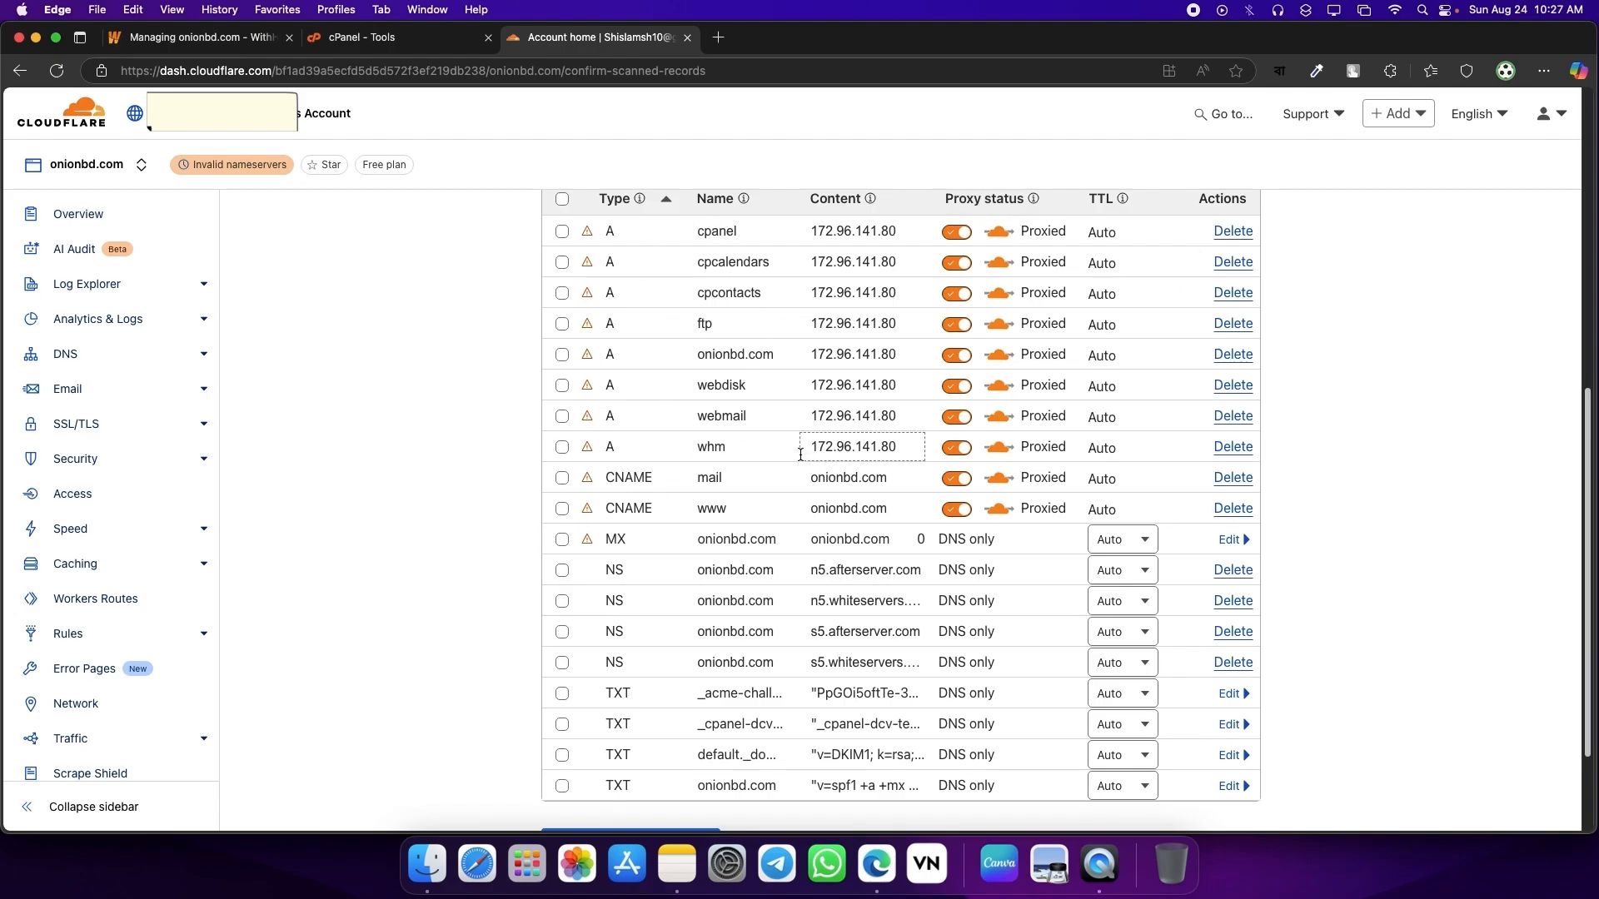
{"action": "left_click", "coordinate": [694, 448]}
{"action": "scroll", "coordinate": [752, 537], "scroll_direction": "down", "scroll_amount": 3}
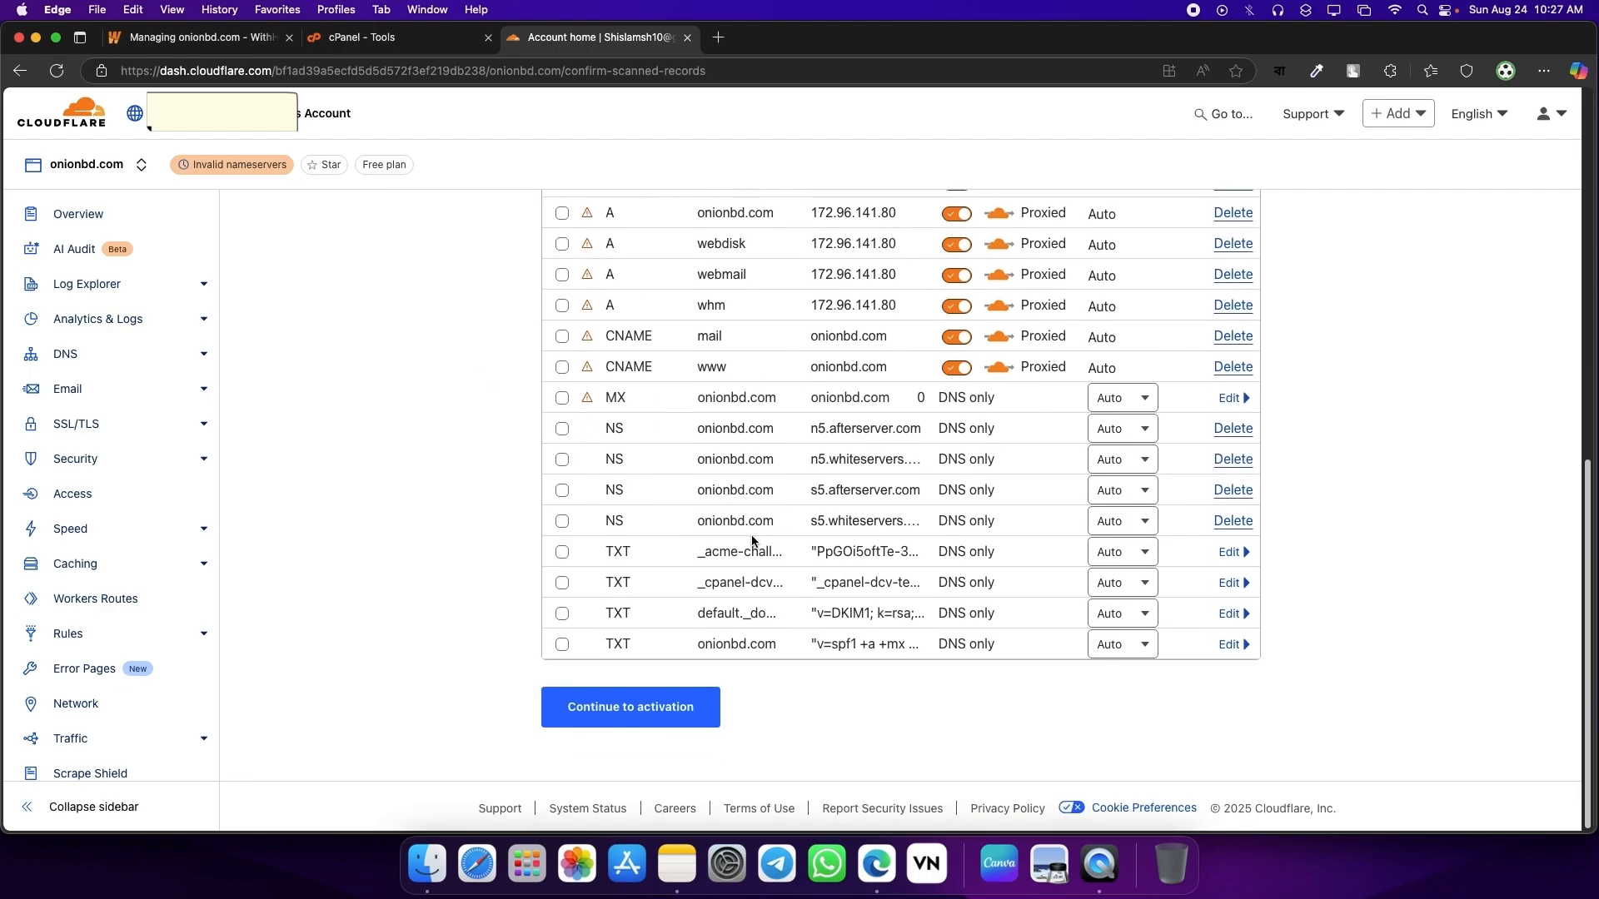
{"action": "left_click", "coordinate": [657, 718]}
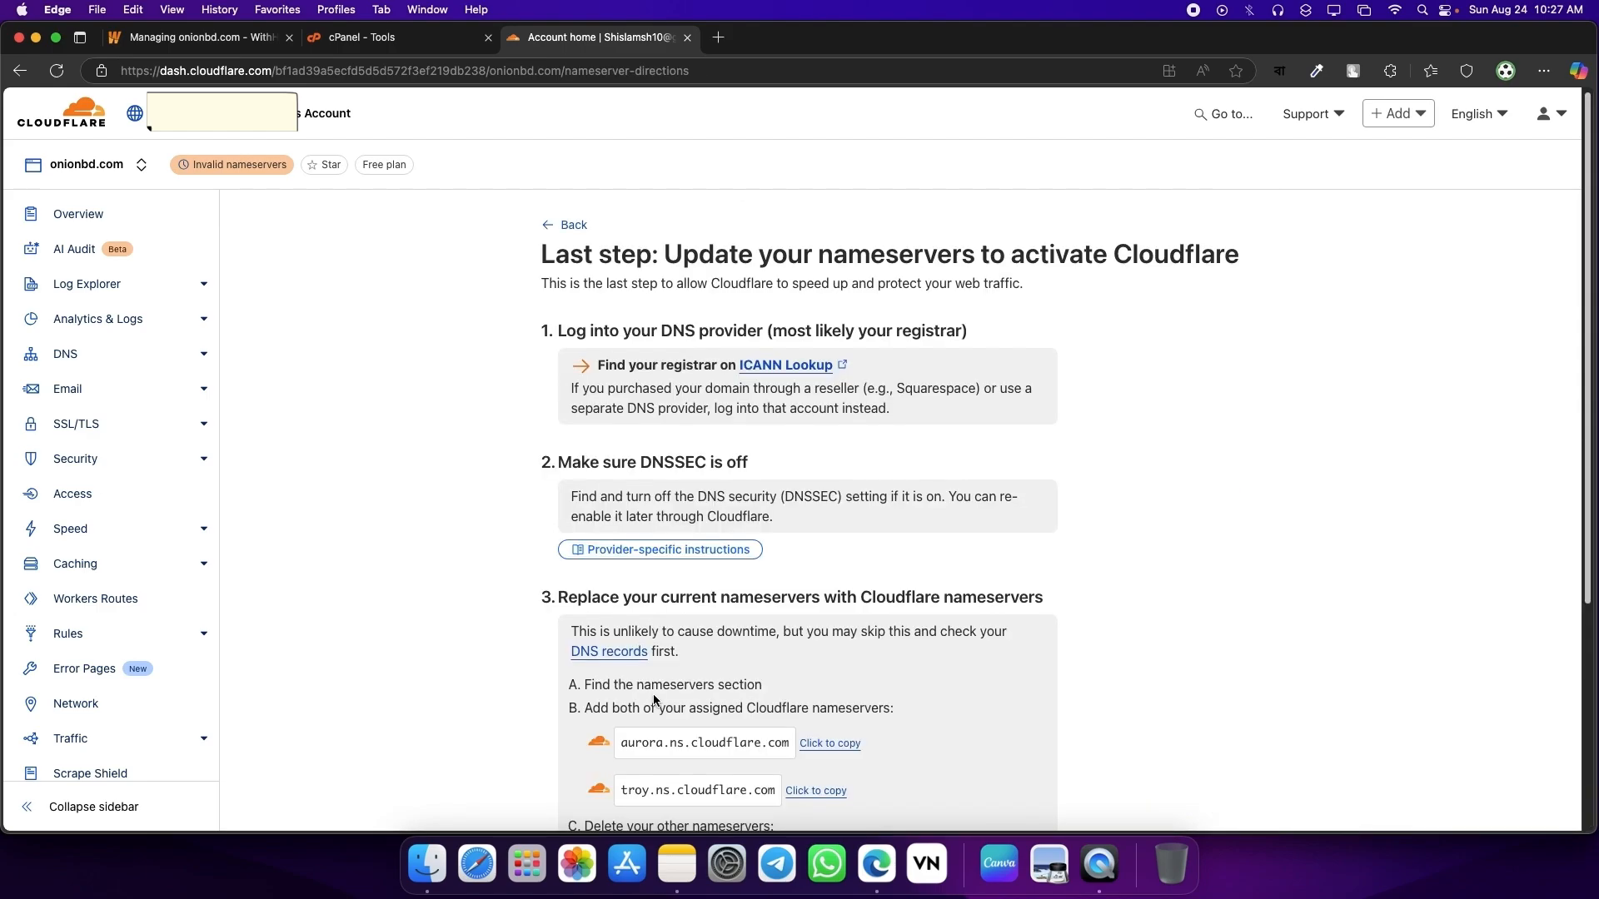
Step: Copy the Cloudflare nameserver aurora.ns.cloudflare.com into Nameserver 1 of onionbd.com's custom nameservers at With Host
{"action": "scroll", "coordinate": [655, 701], "scroll_direction": "down", "scroll_amount": 3}
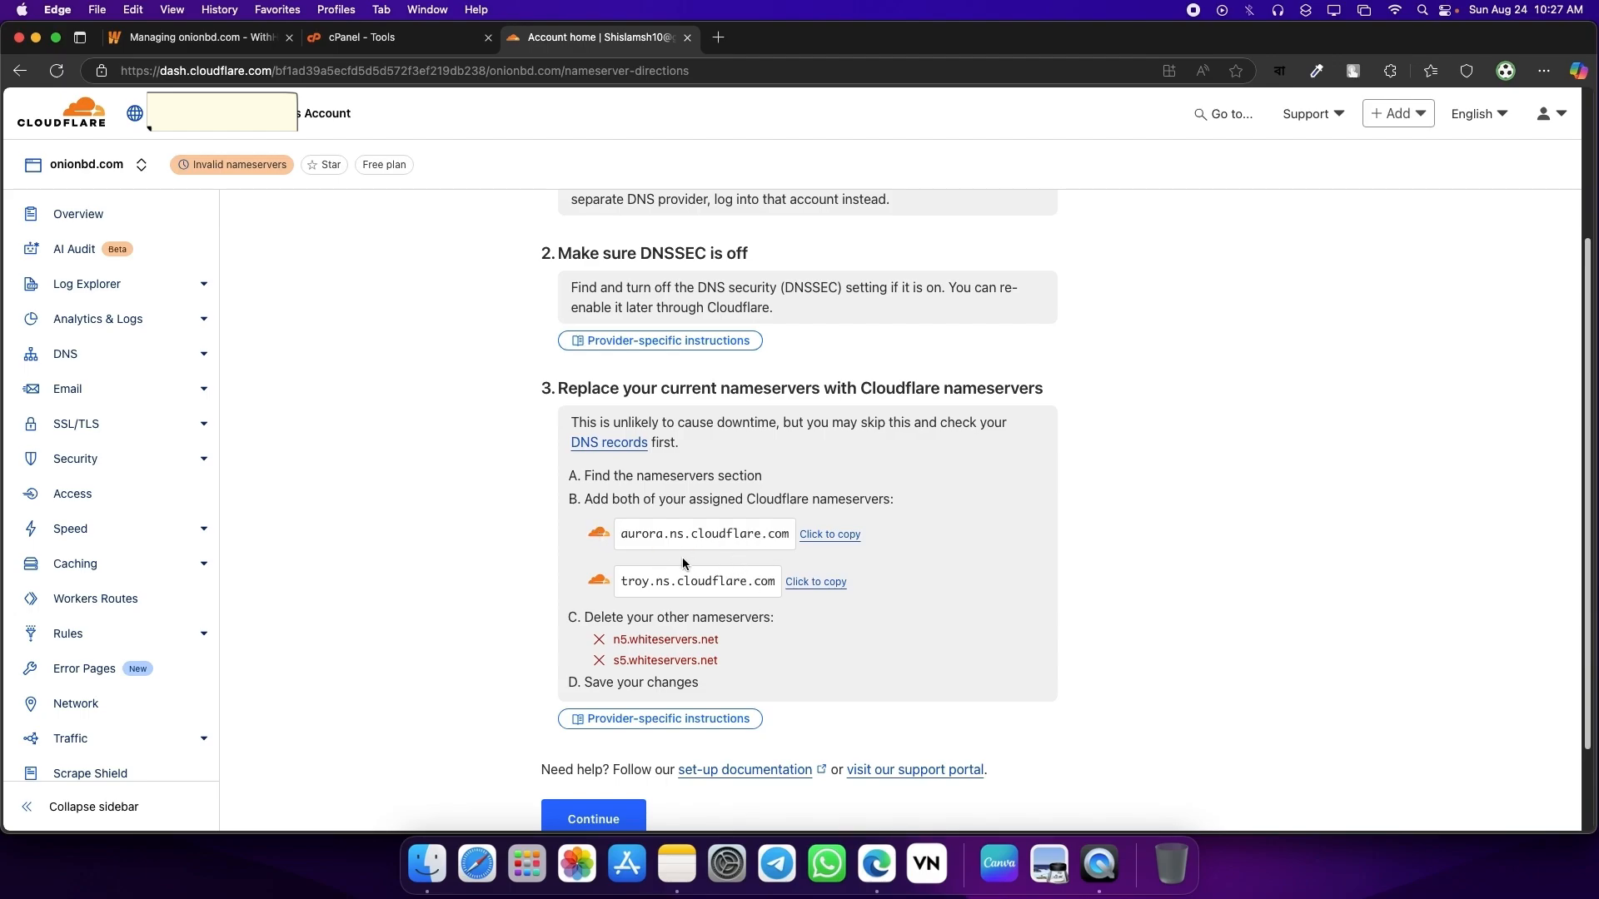
{"action": "left_click", "coordinate": [830, 533]}
{"action": "left_click", "coordinate": [192, 38]}
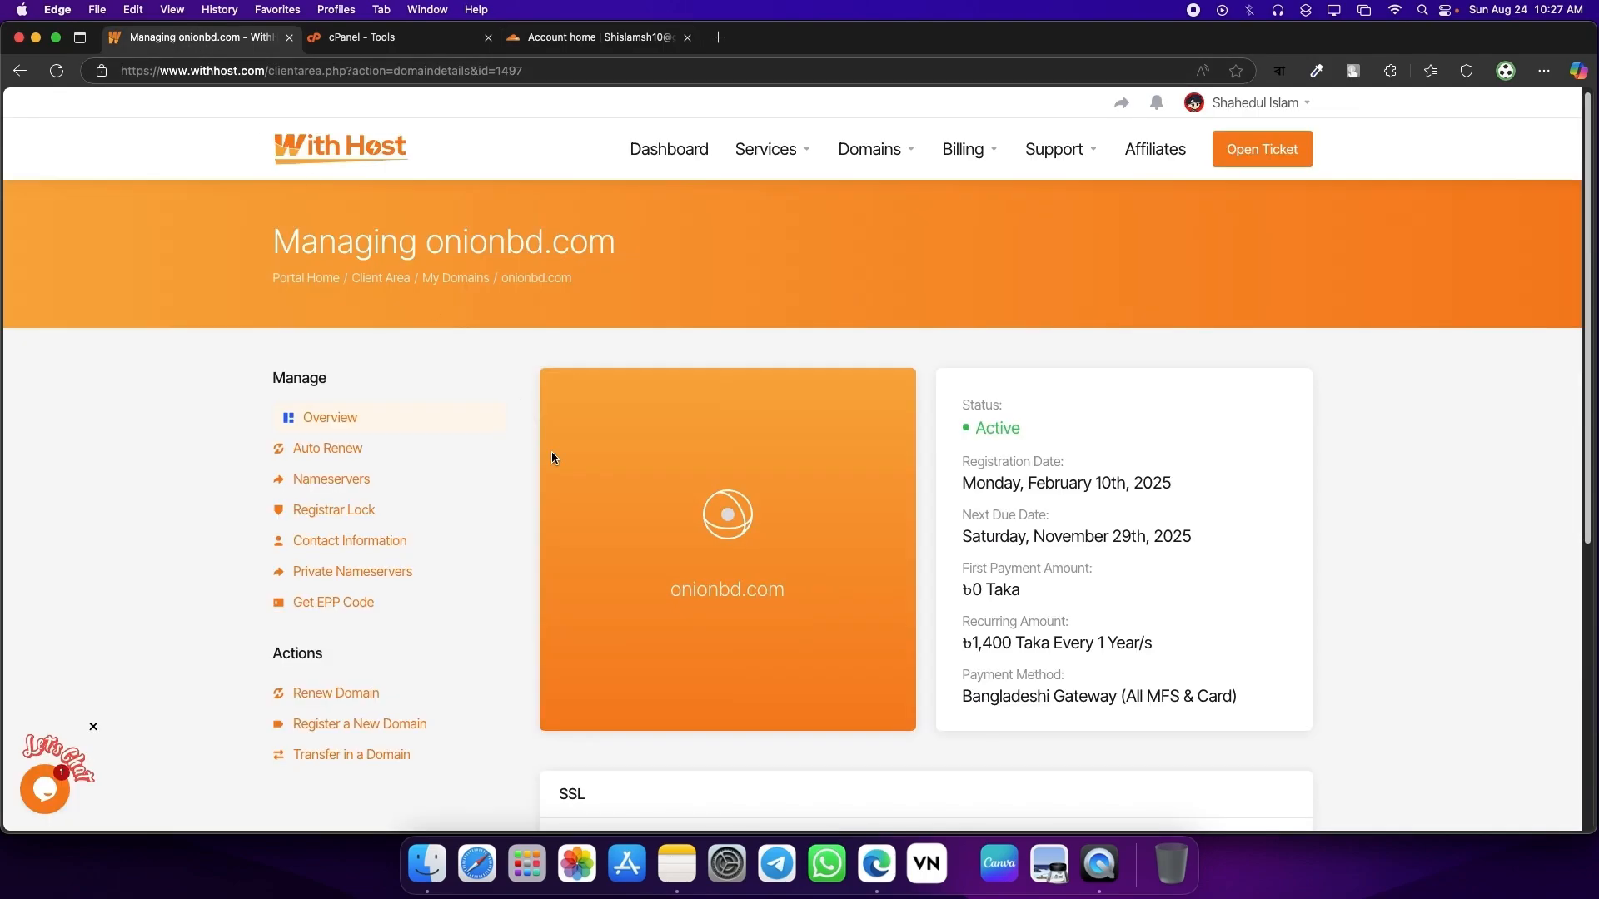
{"action": "left_click", "coordinate": [342, 483]}
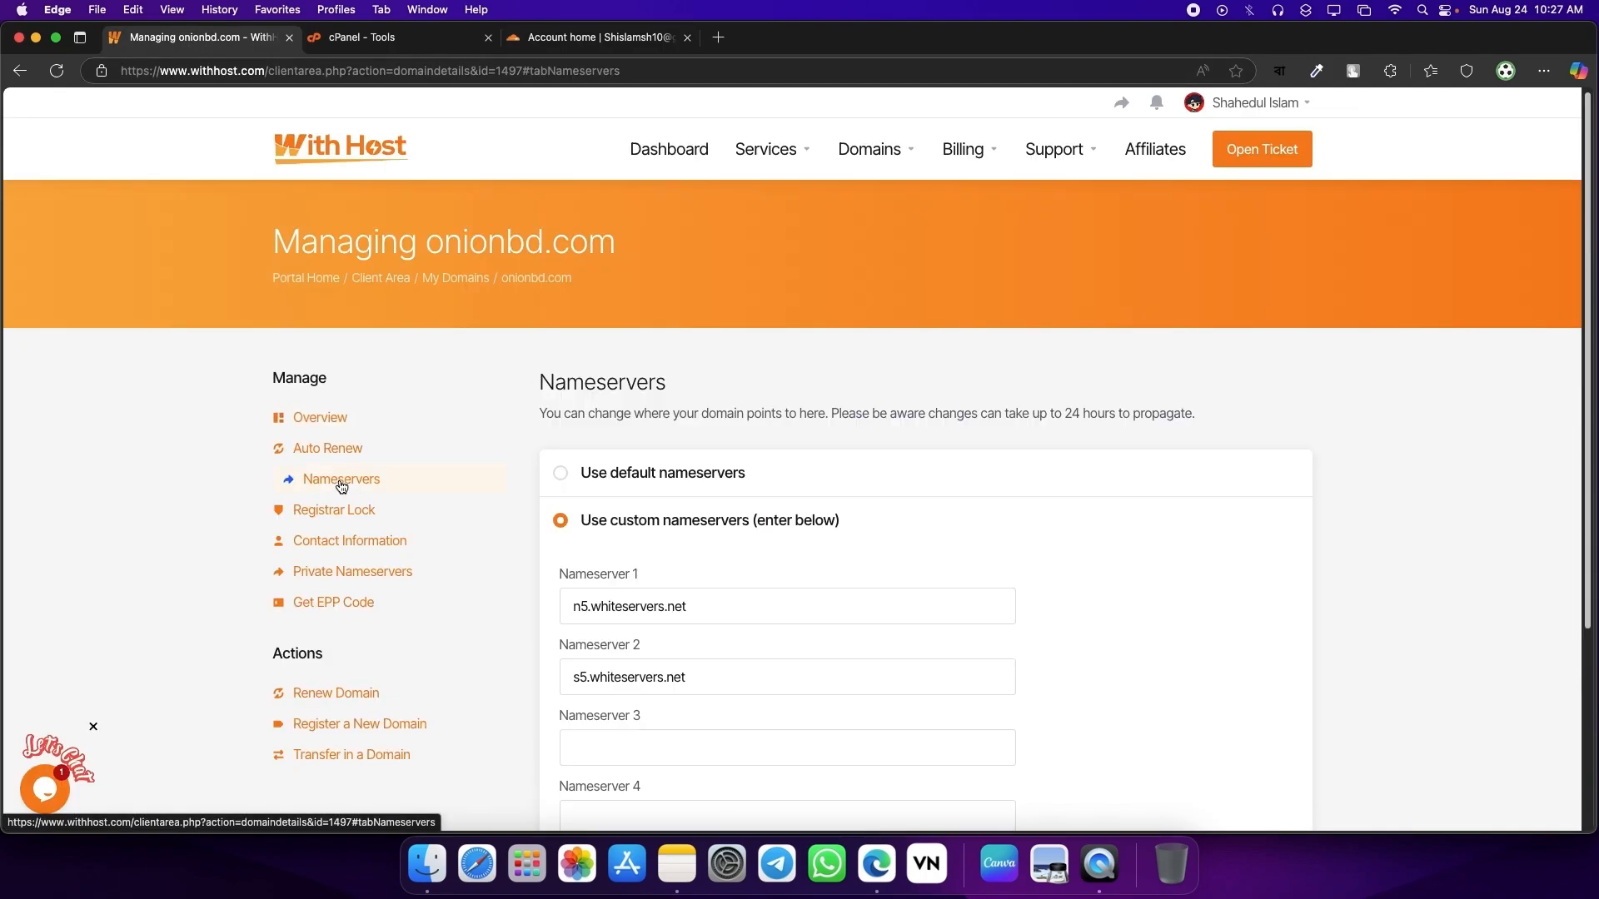
{"action": "triple_click", "coordinate": [705, 608]}
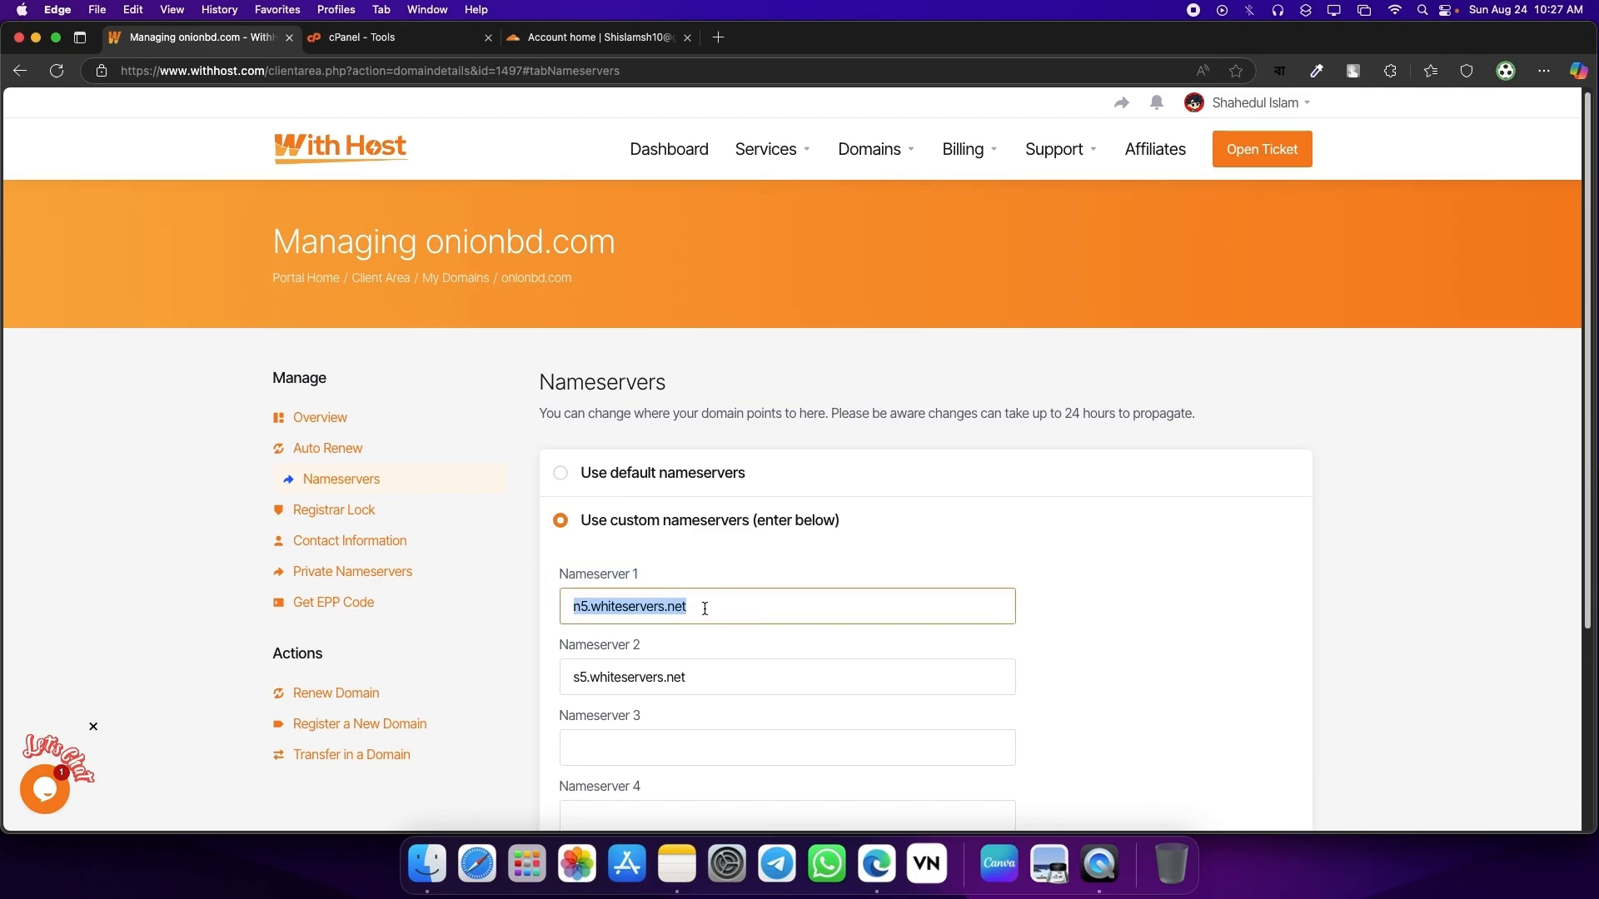
{"action": "key", "text": "cmd+v"}
Step: Copy troy.ns.cloudflare.com from Cloudflare into Nameserver 2 of onionbd.com at With Host and save the nameserver changes
{"action": "left_click", "coordinate": [596, 37]}
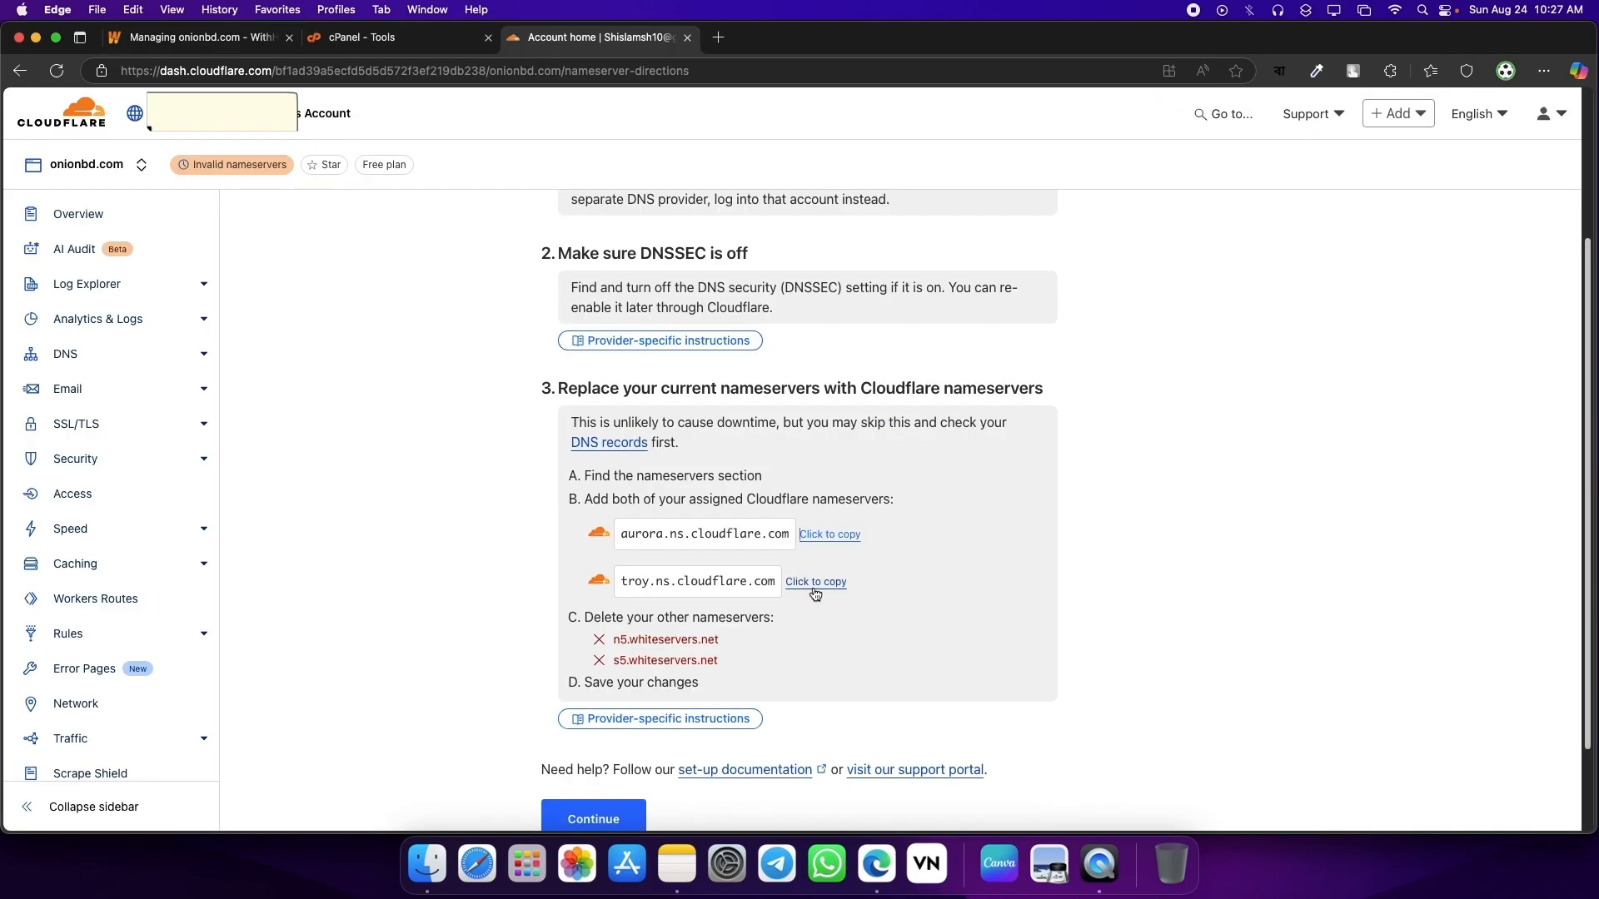
{"action": "left_click", "coordinate": [814, 590]}
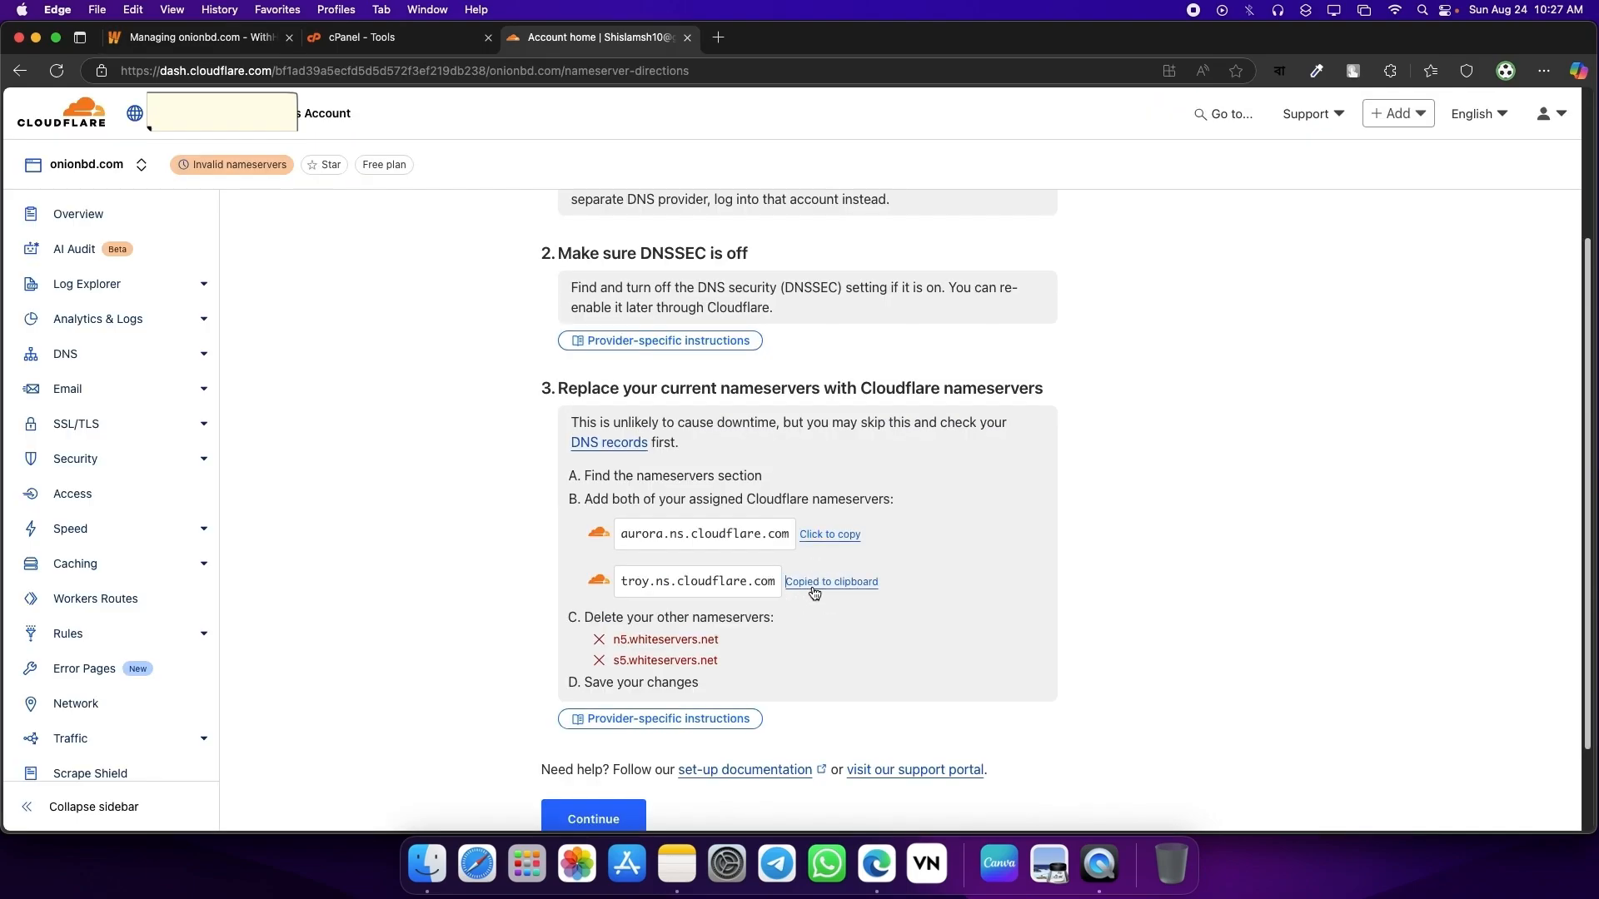
{"action": "left_click", "coordinate": [225, 40]}
{"action": "triple_click", "coordinate": [676, 677]}
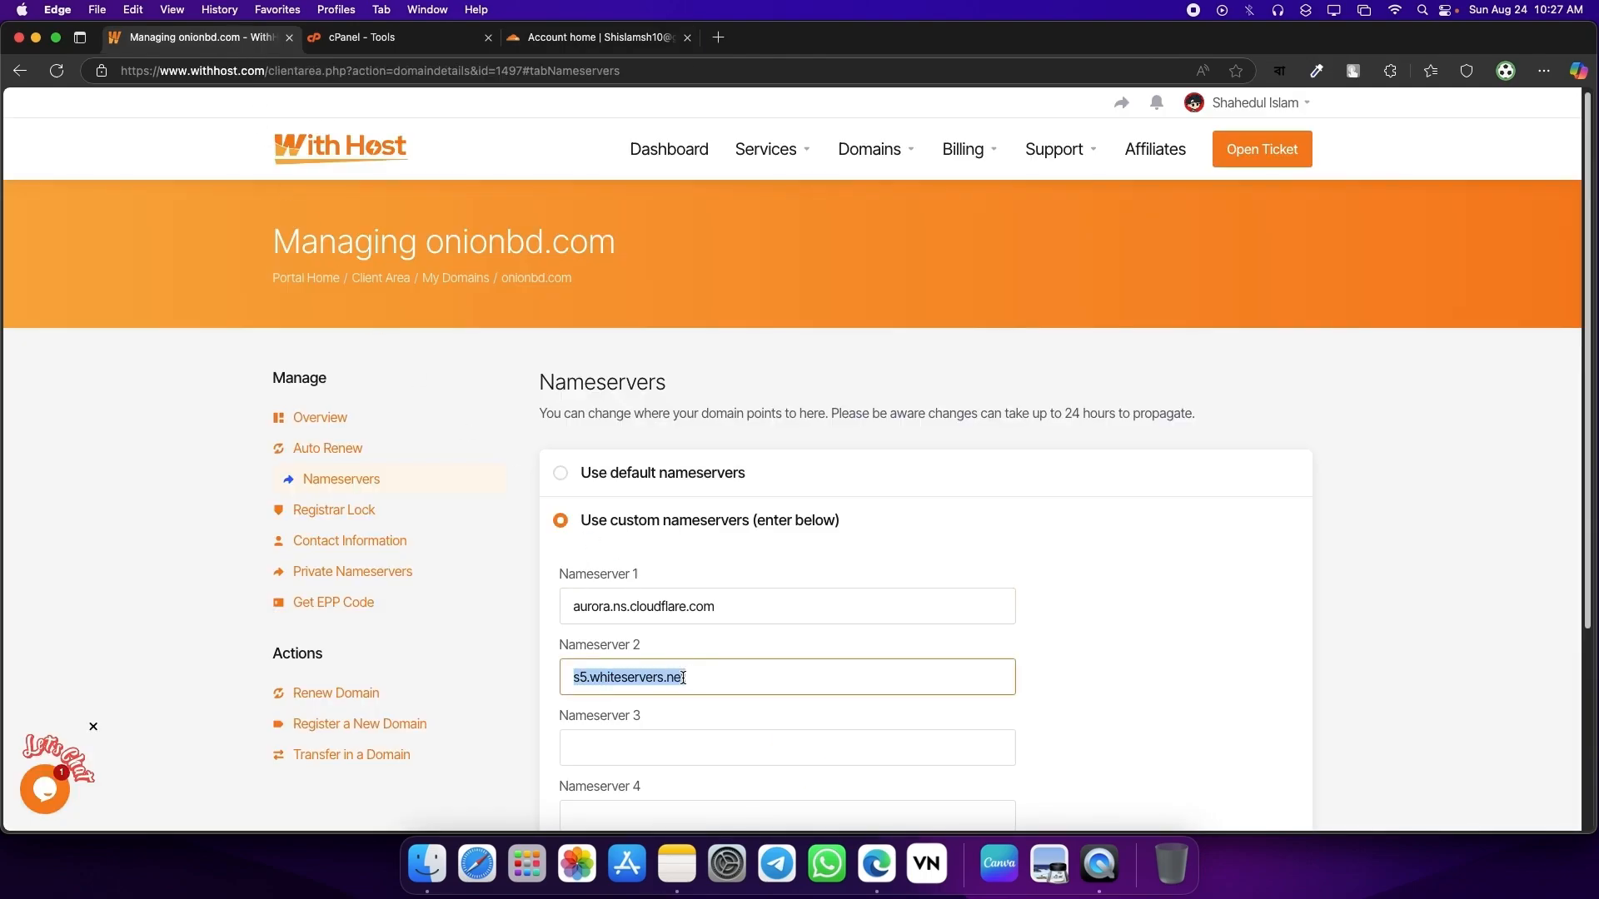
{"action": "key", "text": "super+v"}
{"action": "scroll", "coordinate": [657, 730], "scroll_direction": "down", "scroll_amount": 3}
{"action": "left_click", "coordinate": [658, 724]}
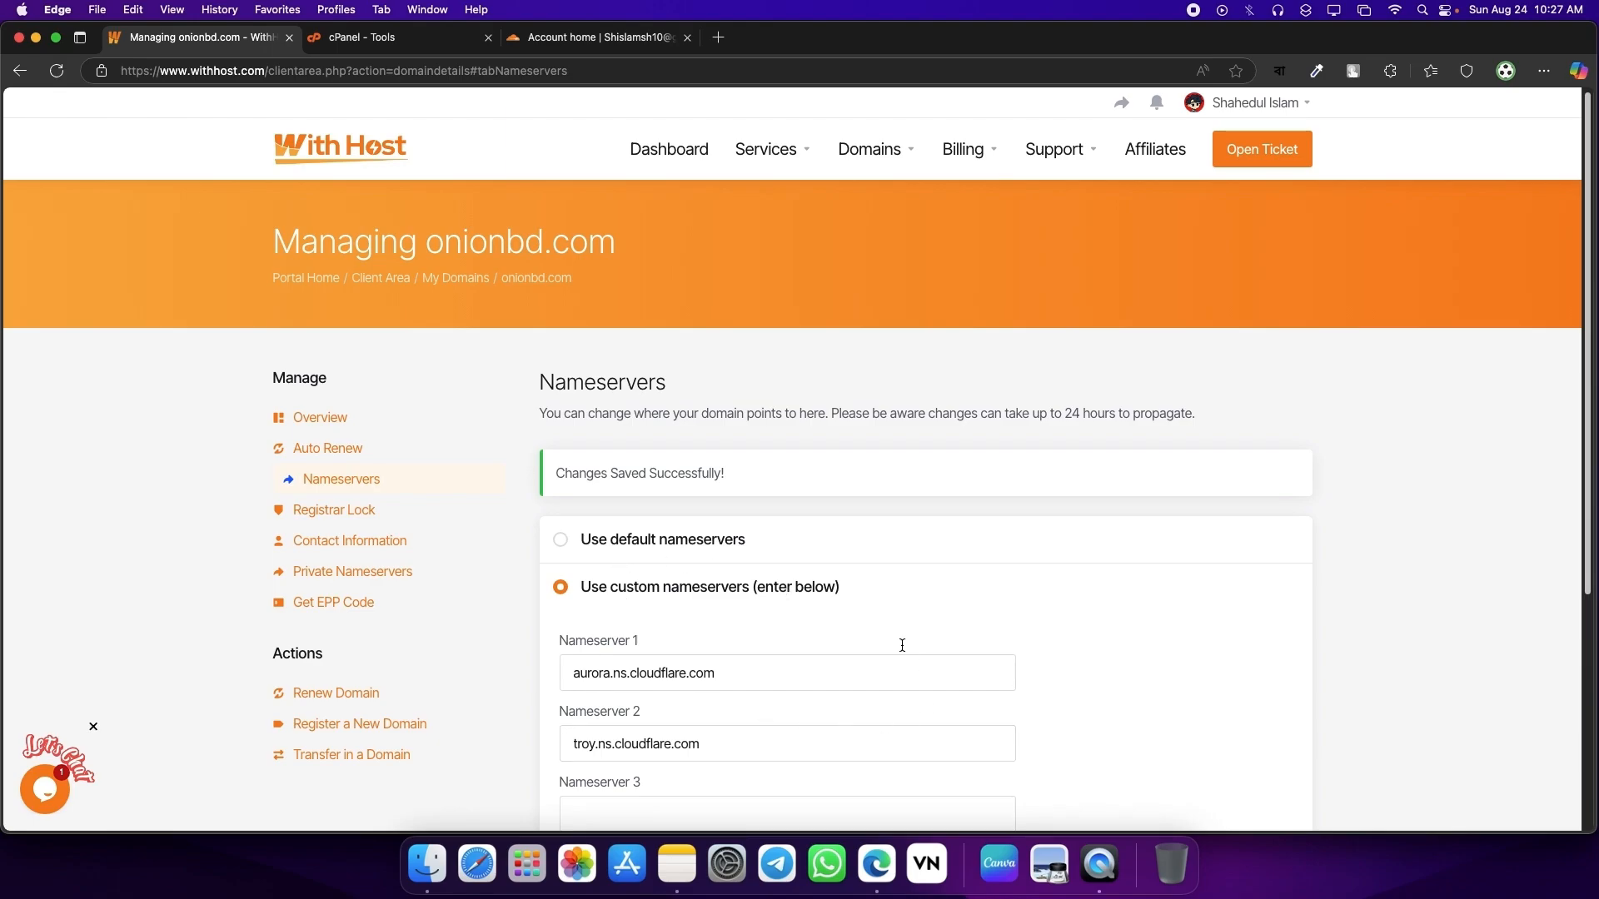
Step: Return to Cloudflare, review the nameserver update instructions for onionbd.com and continue to the domain's overview
{"action": "left_click", "coordinate": [567, 40]}
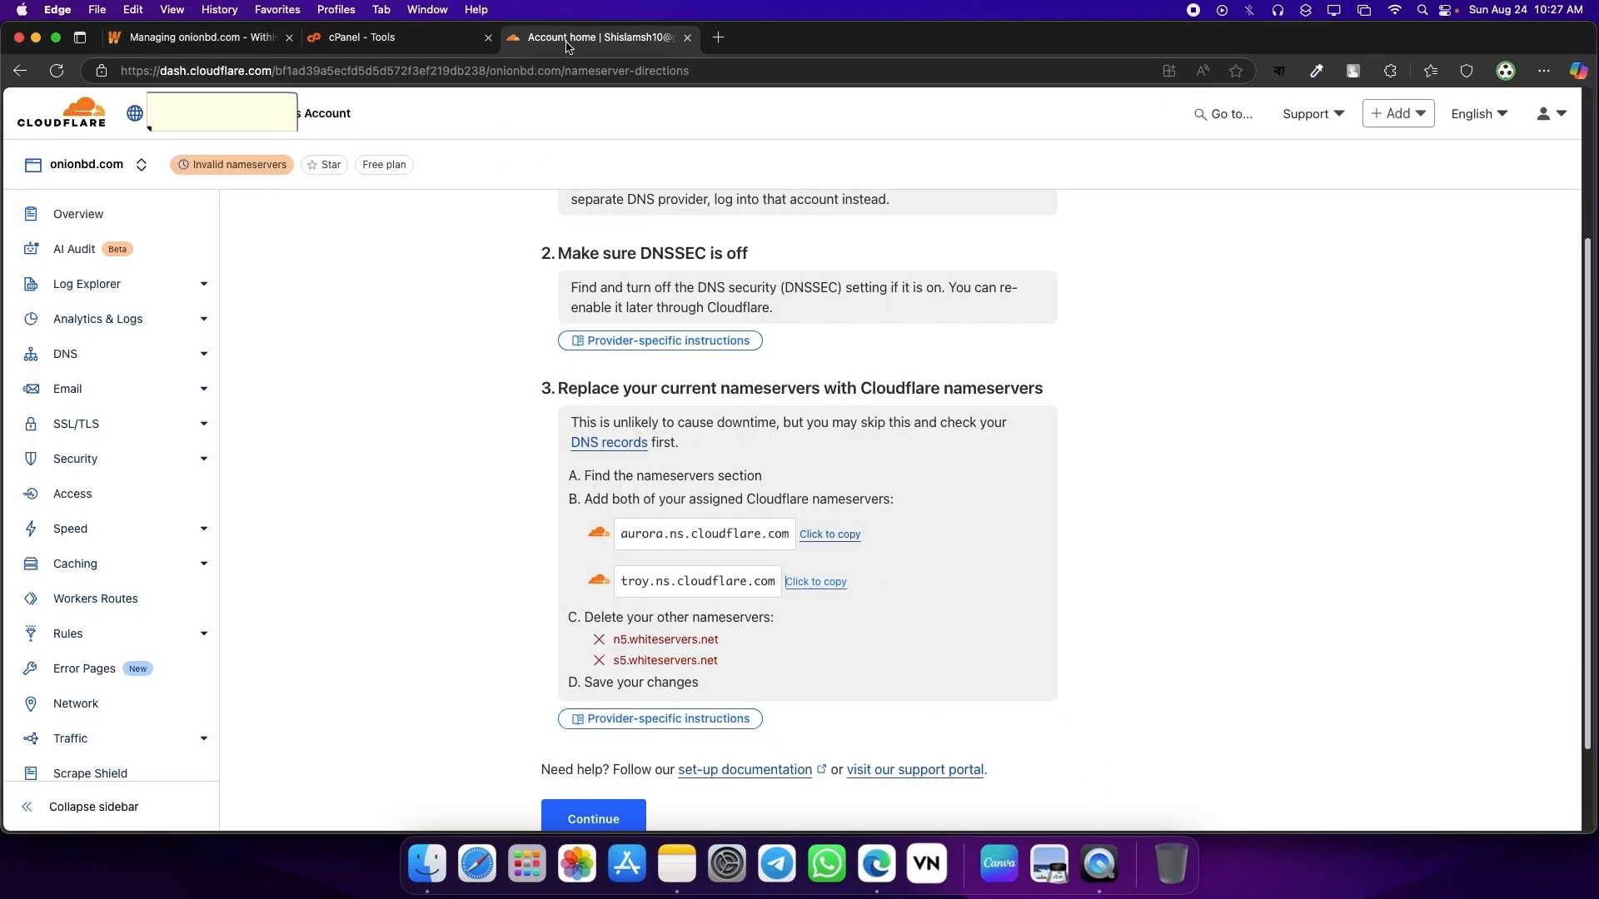
{"action": "scroll", "coordinate": [582, 473], "scroll_direction": "down", "scroll_amount": 2}
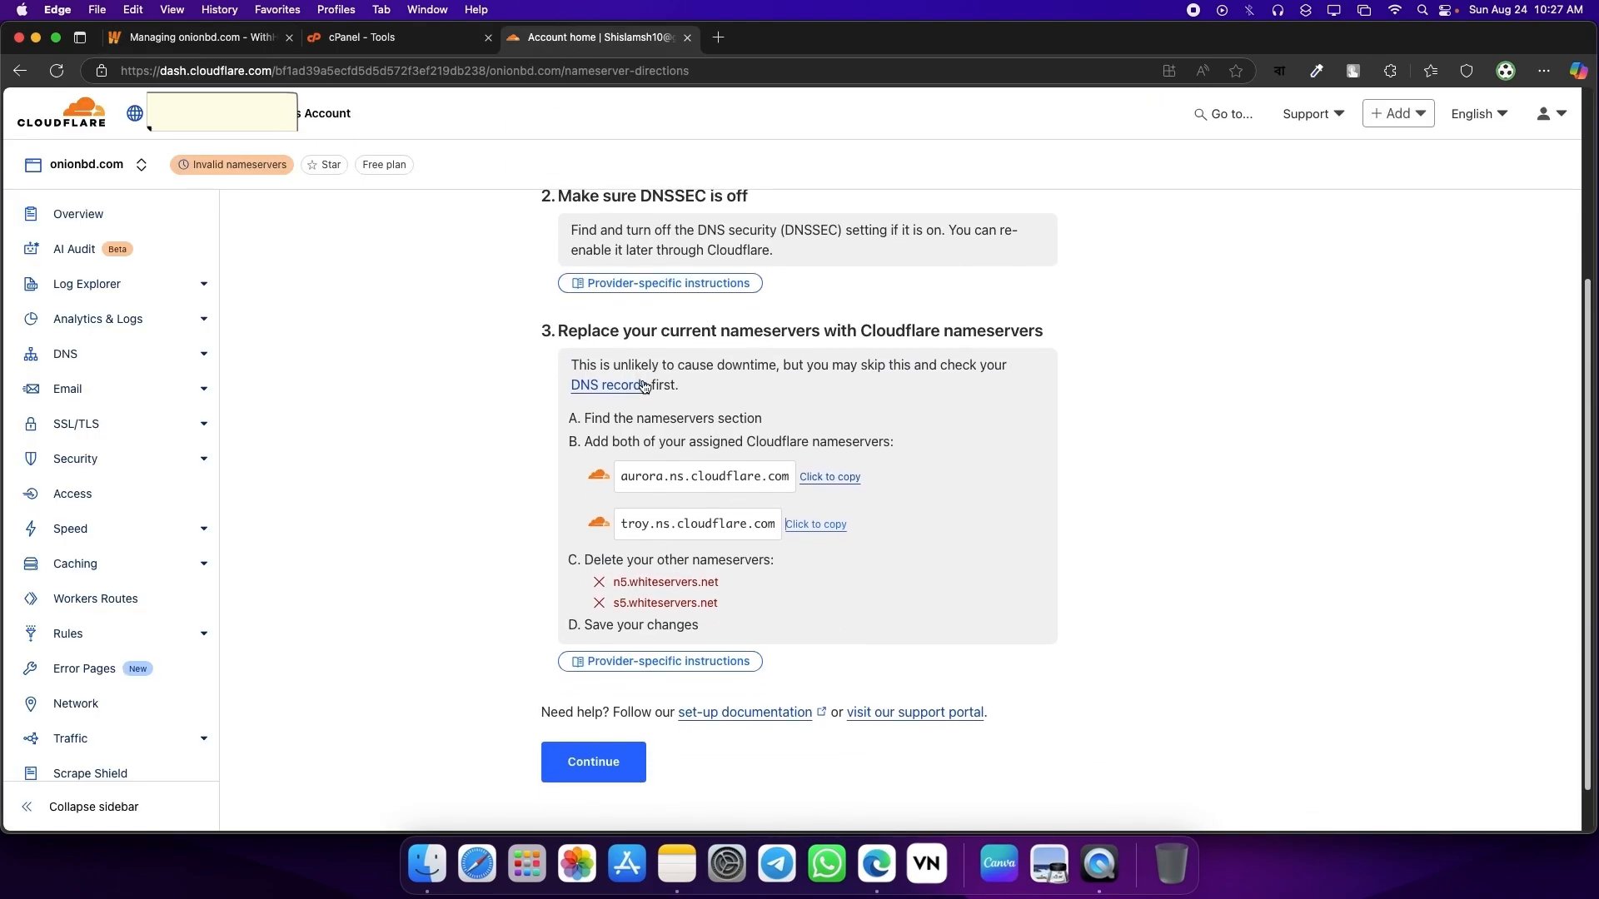
{"action": "scroll", "coordinate": [851, 452], "scroll_direction": "up", "scroll_amount": 10}
{"action": "scroll", "coordinate": [966, 548], "scroll_direction": "down", "scroll_amount": 4}
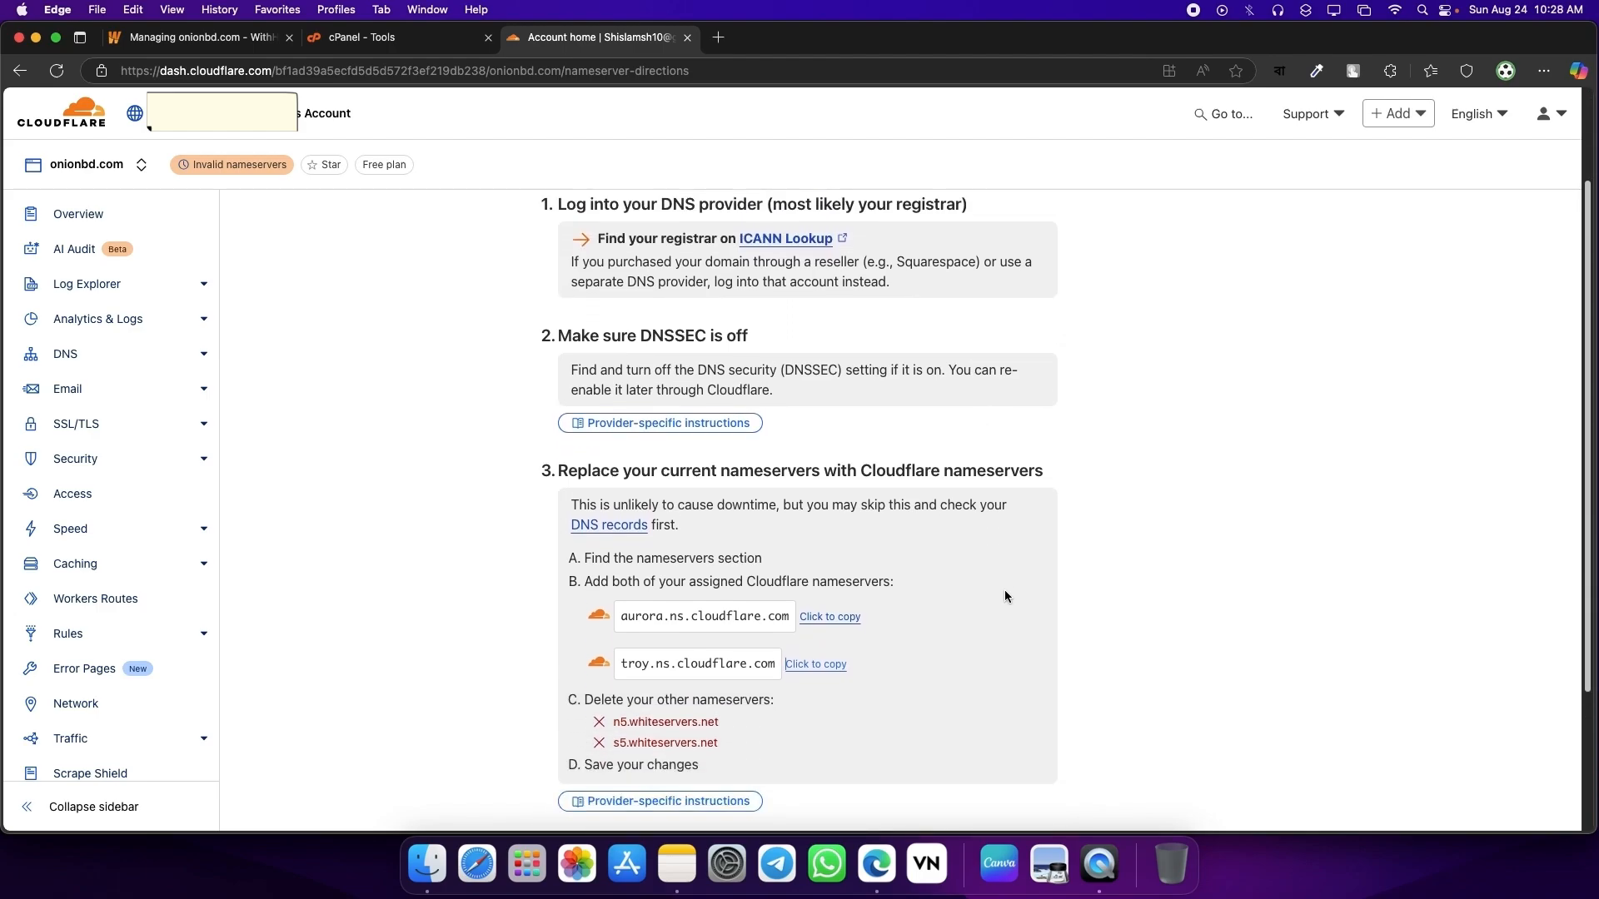
{"action": "scroll", "coordinate": [1005, 590], "scroll_direction": "up", "scroll_amount": 4}
{"action": "scroll", "coordinate": [957, 626], "scroll_direction": "down", "scroll_amount": 10}
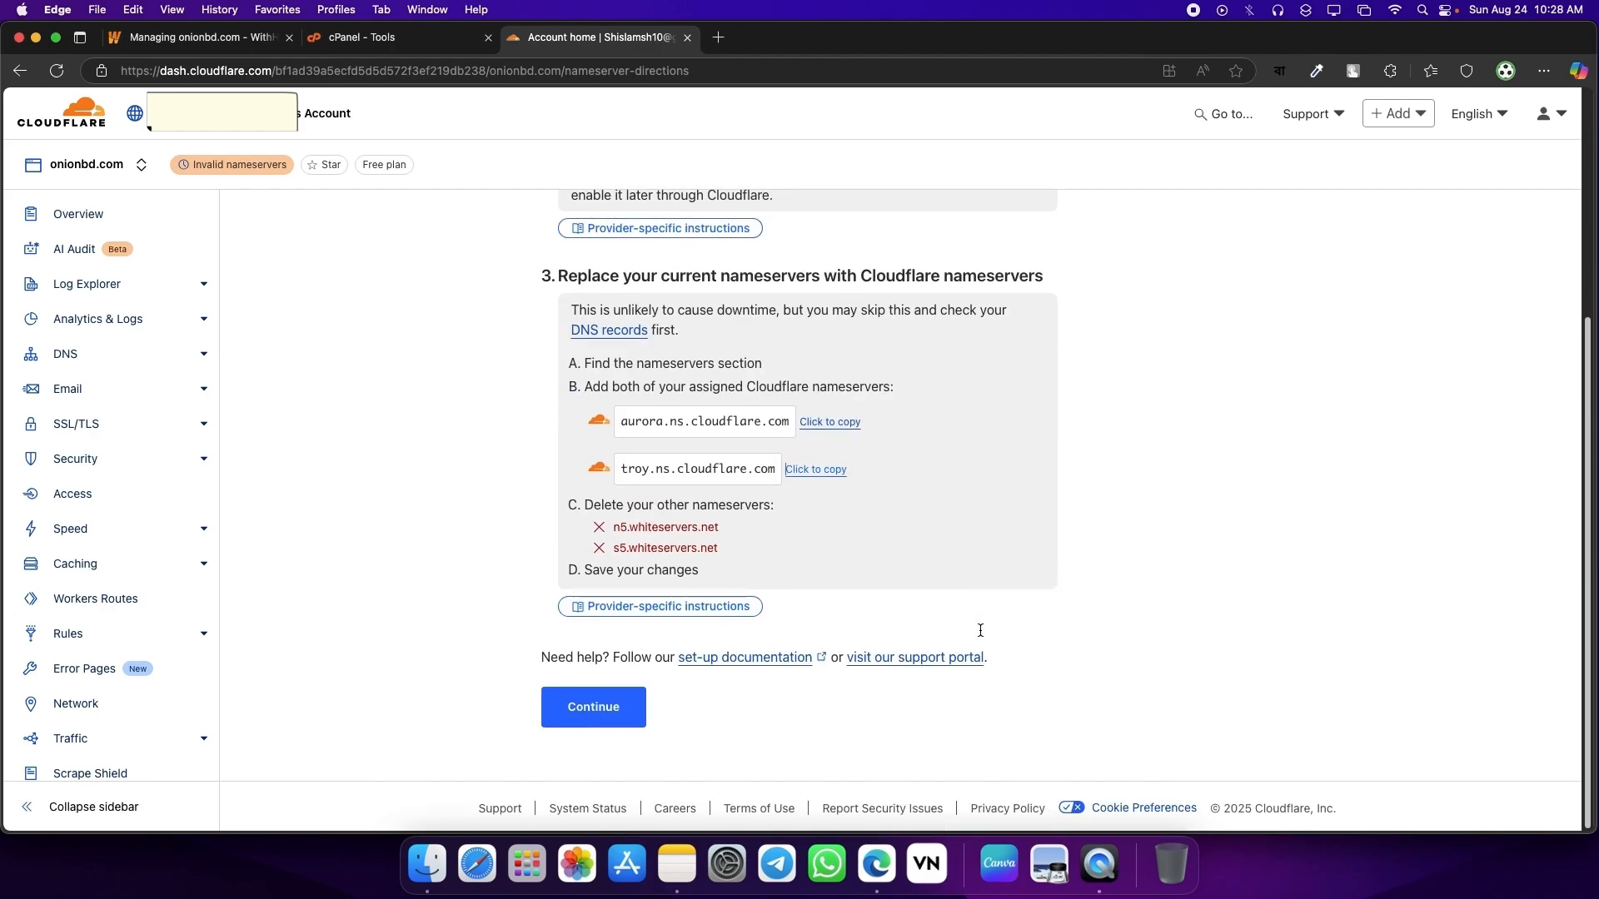
{"action": "left_click", "coordinate": [593, 710]}
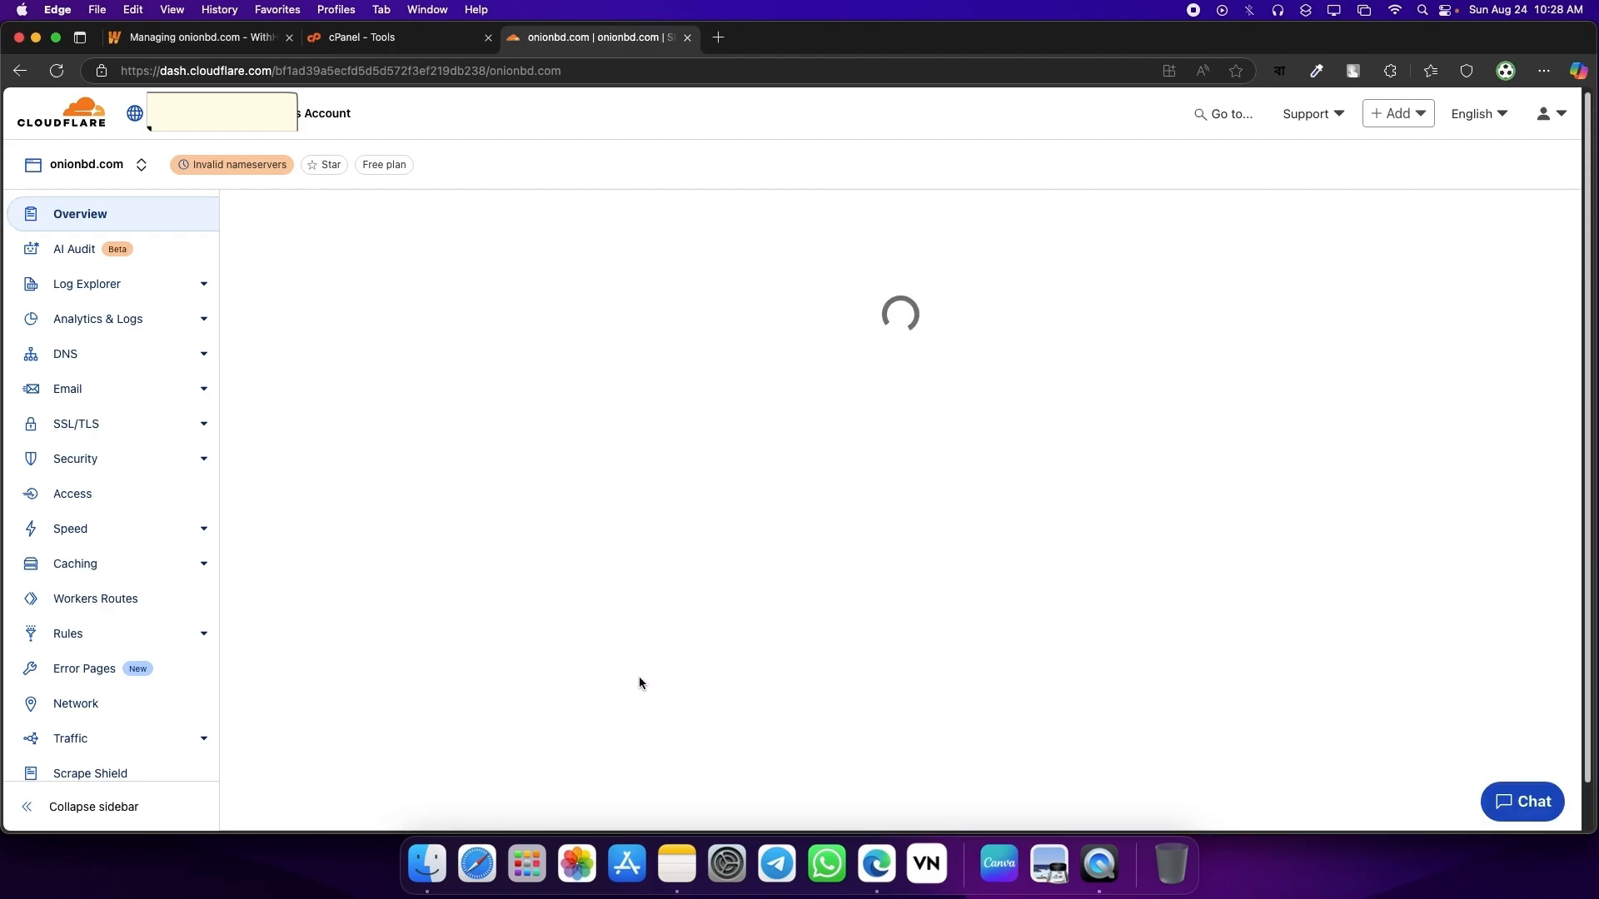
Step: Review the nameserver replacement instructions on onionbd.com's overview and the notice about how long registrars take to process changes
{"action": "scroll", "coordinate": [634, 682], "scroll_direction": "down", "scroll_amount": 5}
{"action": "scroll", "coordinate": [635, 686], "scroll_direction": "down", "scroll_amount": 1}
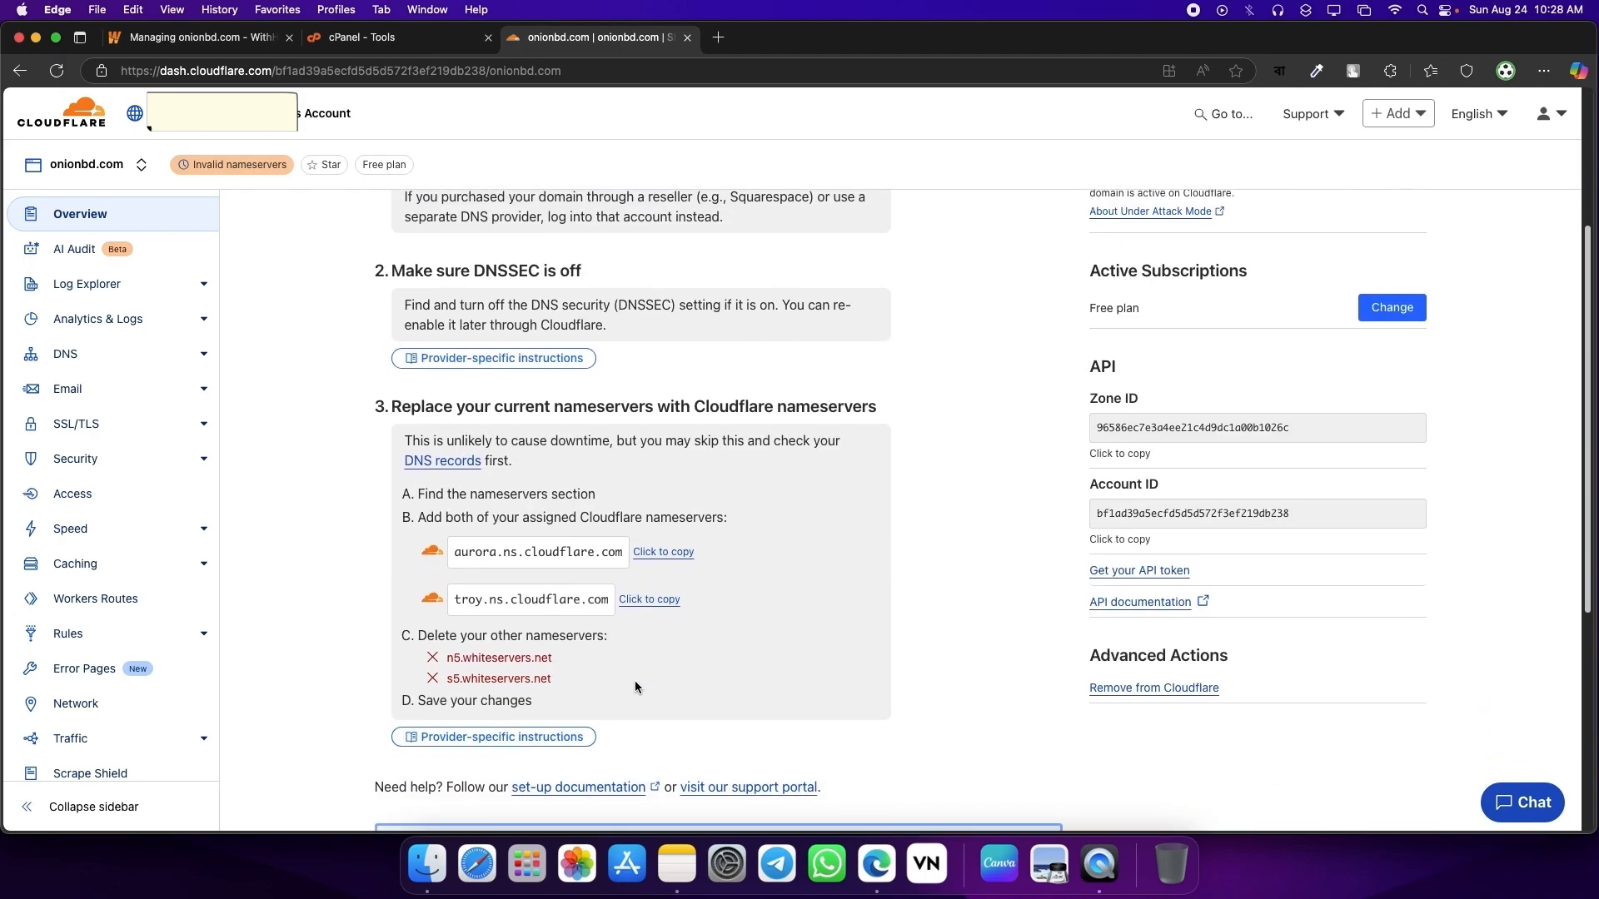
{"action": "scroll", "coordinate": [635, 681], "scroll_direction": "down", "scroll_amount": 5}
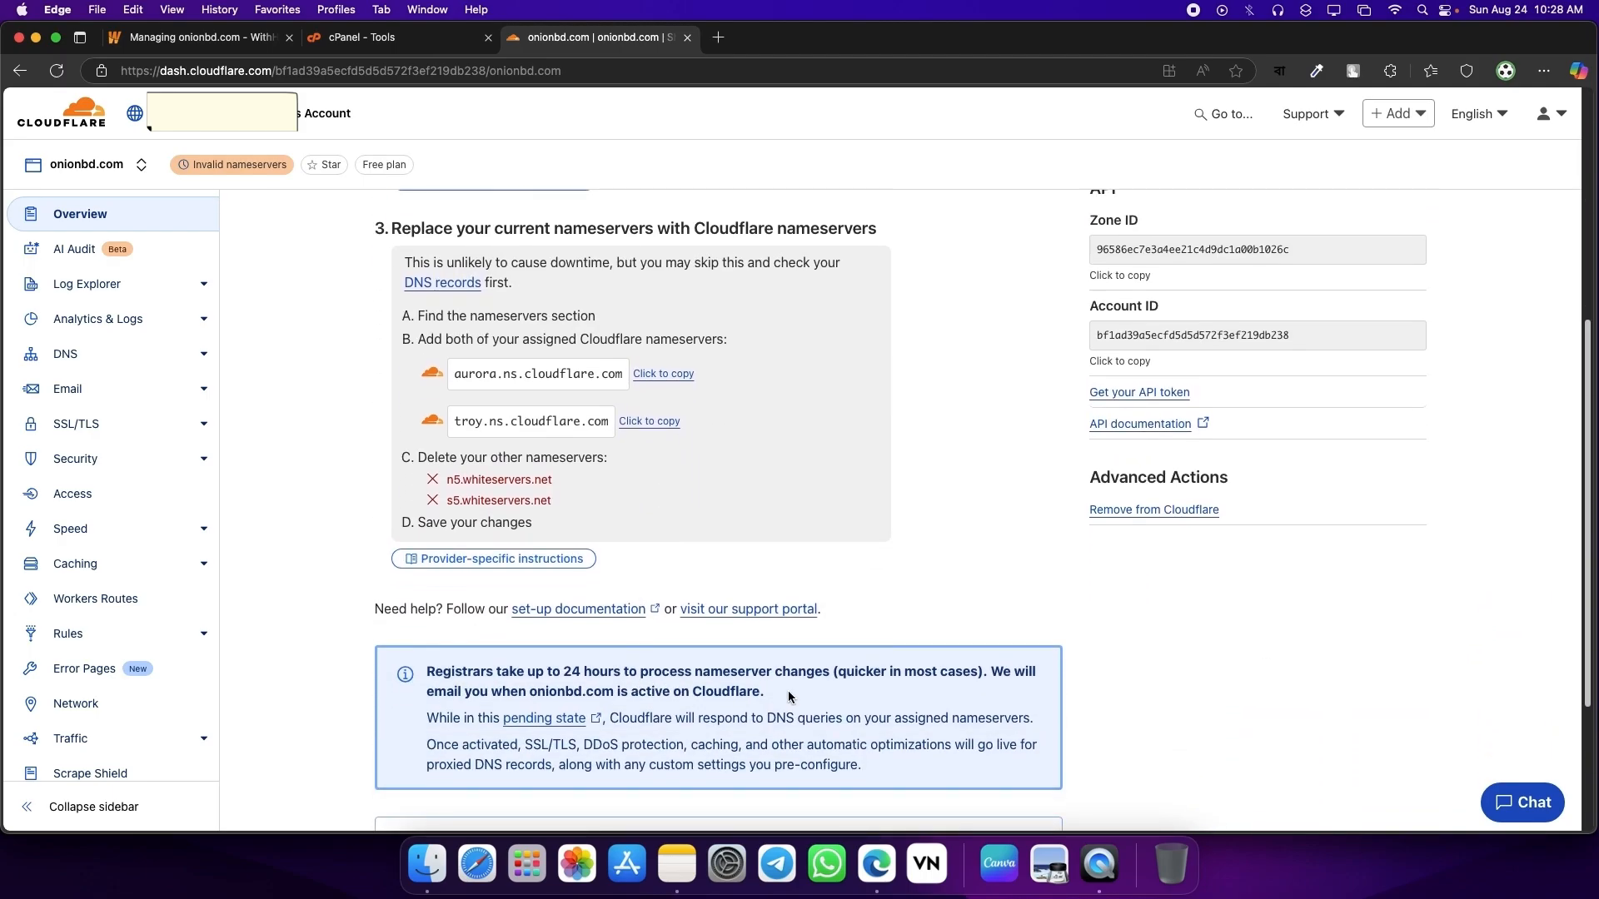
{"action": "left_click_drag", "start_coordinate": [434, 671], "coordinate": [831, 675]}
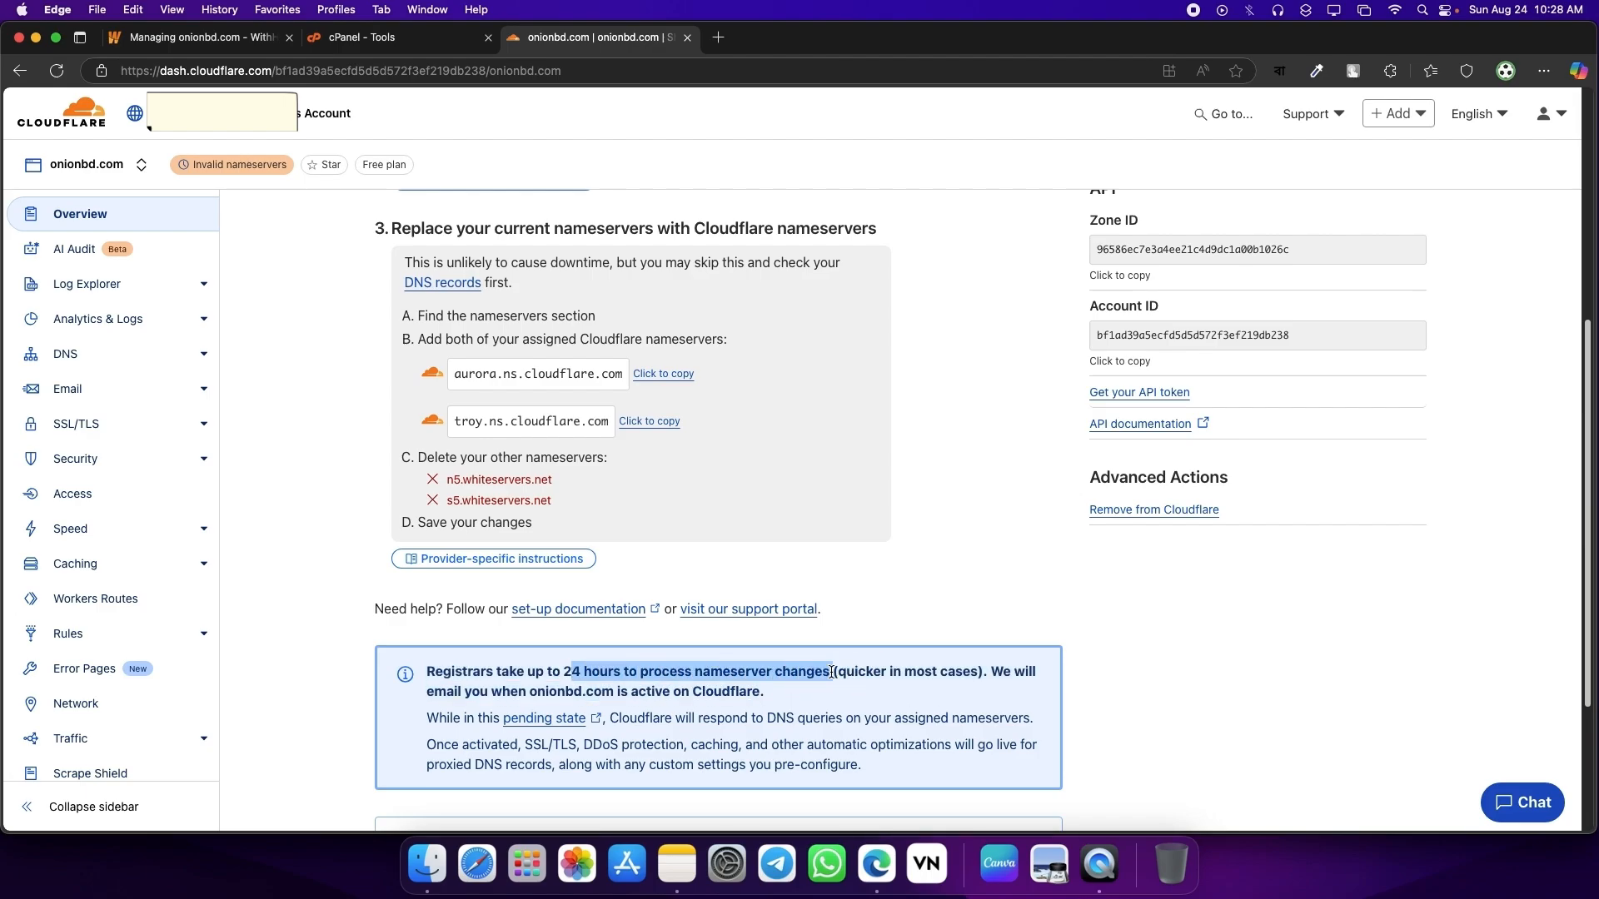
{"action": "left_click", "coordinate": [831, 694]}
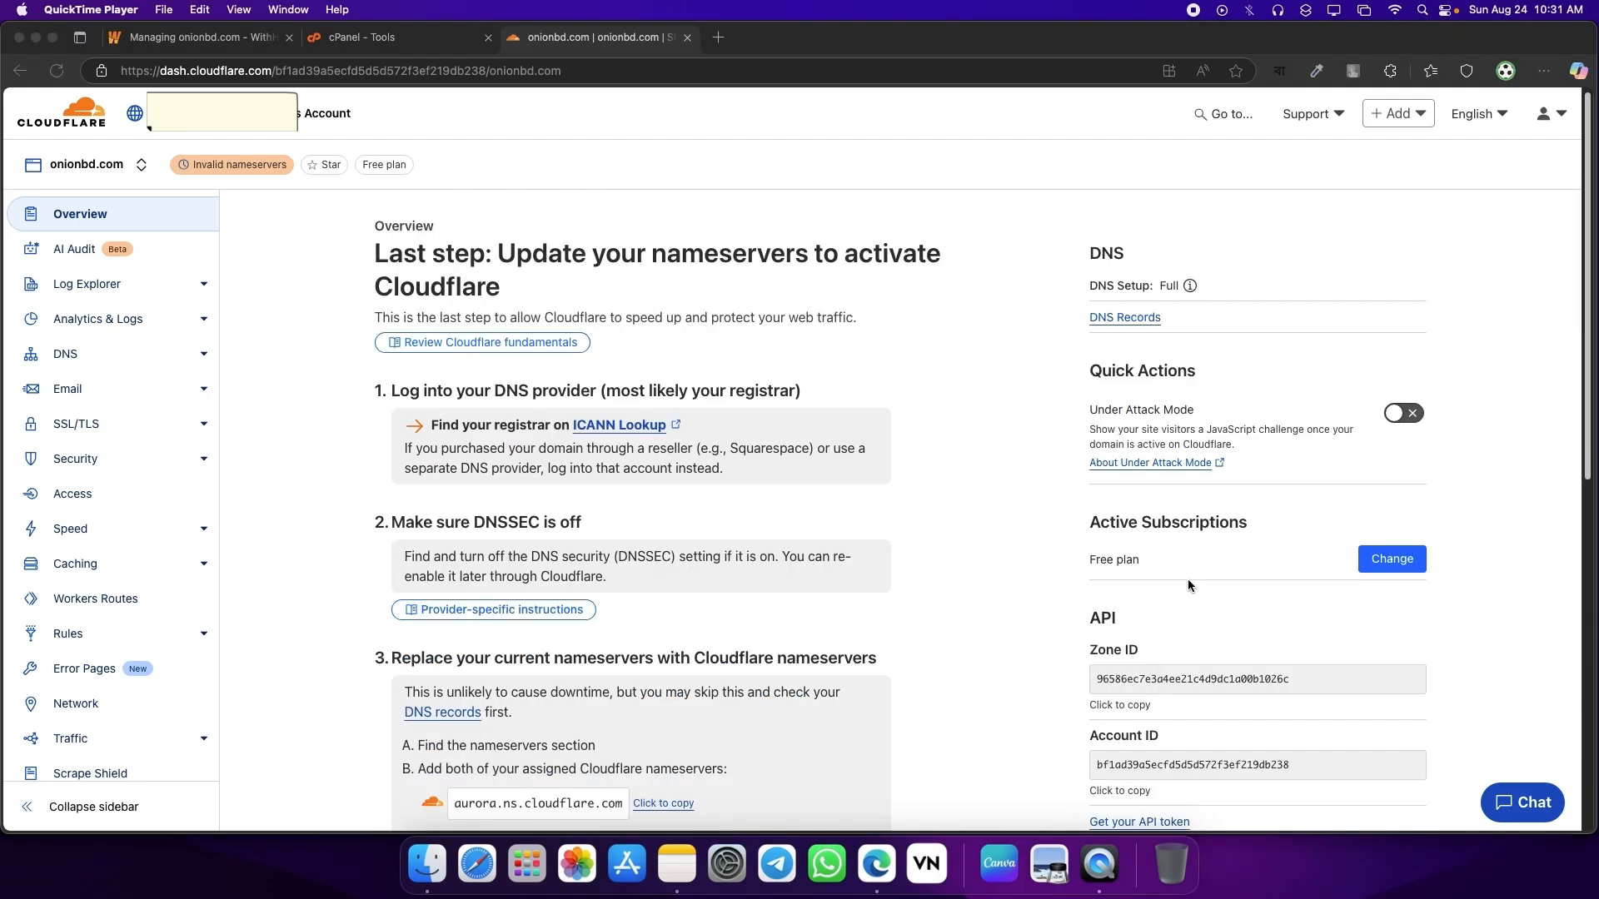
{"action": "scroll", "coordinate": [654, 667], "scroll_direction": "down", "scroll_amount": 1}
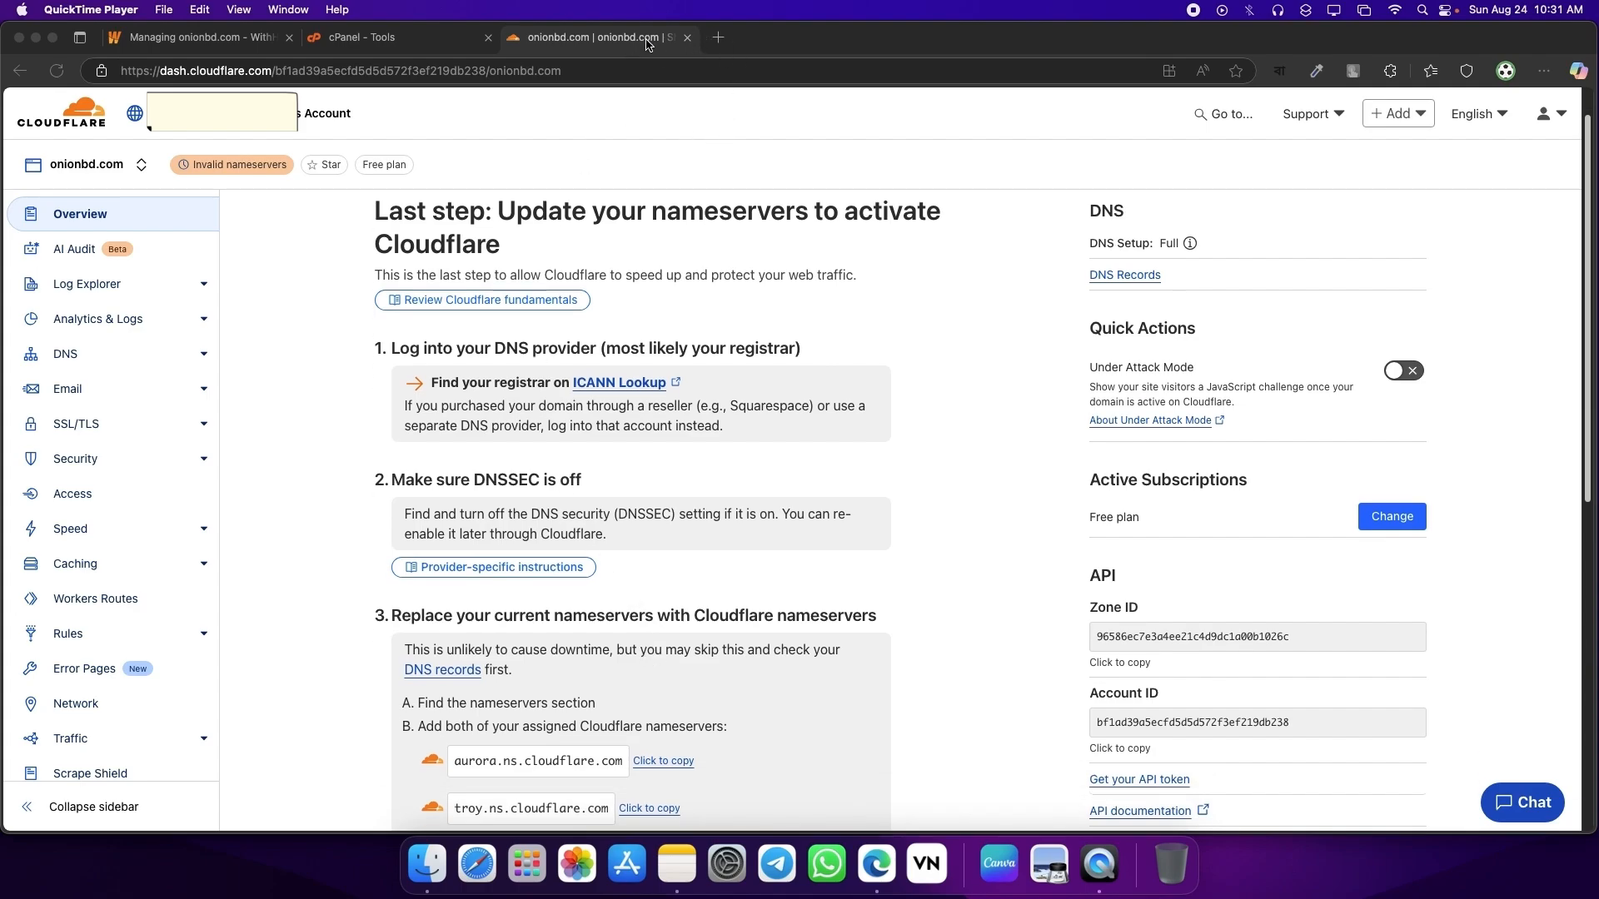
Step: Open the WHOIS lookup page at dnsprint.com/whois in a new browser tab
{"action": "left_click", "coordinate": [721, 33]}
{"action": "left_click", "coordinate": [721, 33]}
{"action": "type", "text": "dns"}
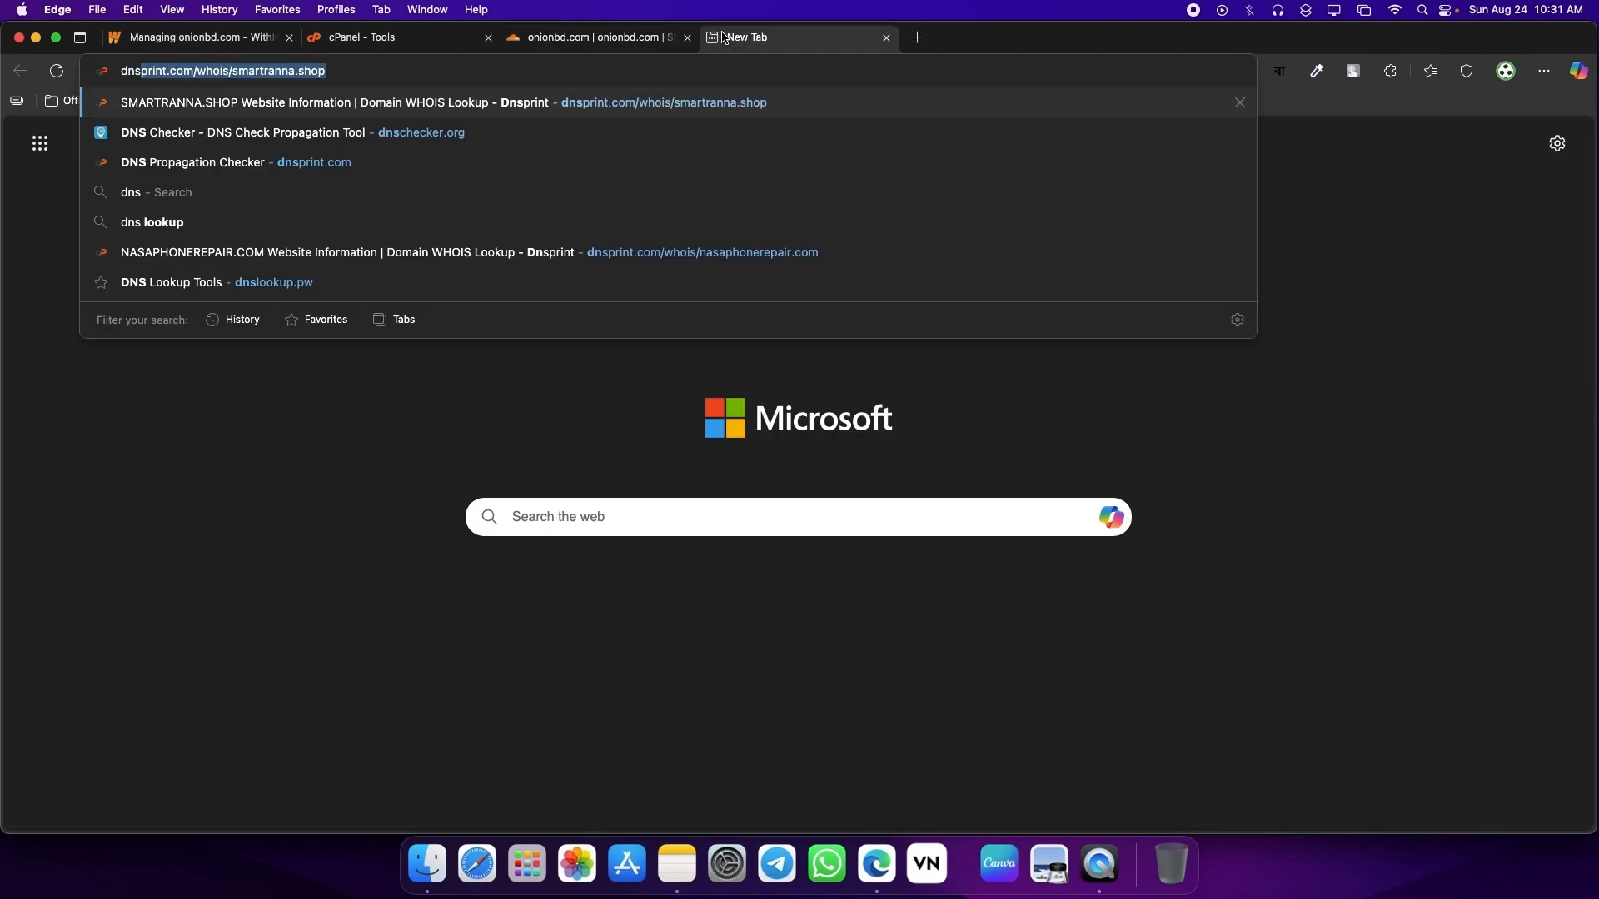
{"action": "type", "text": "ptint."}
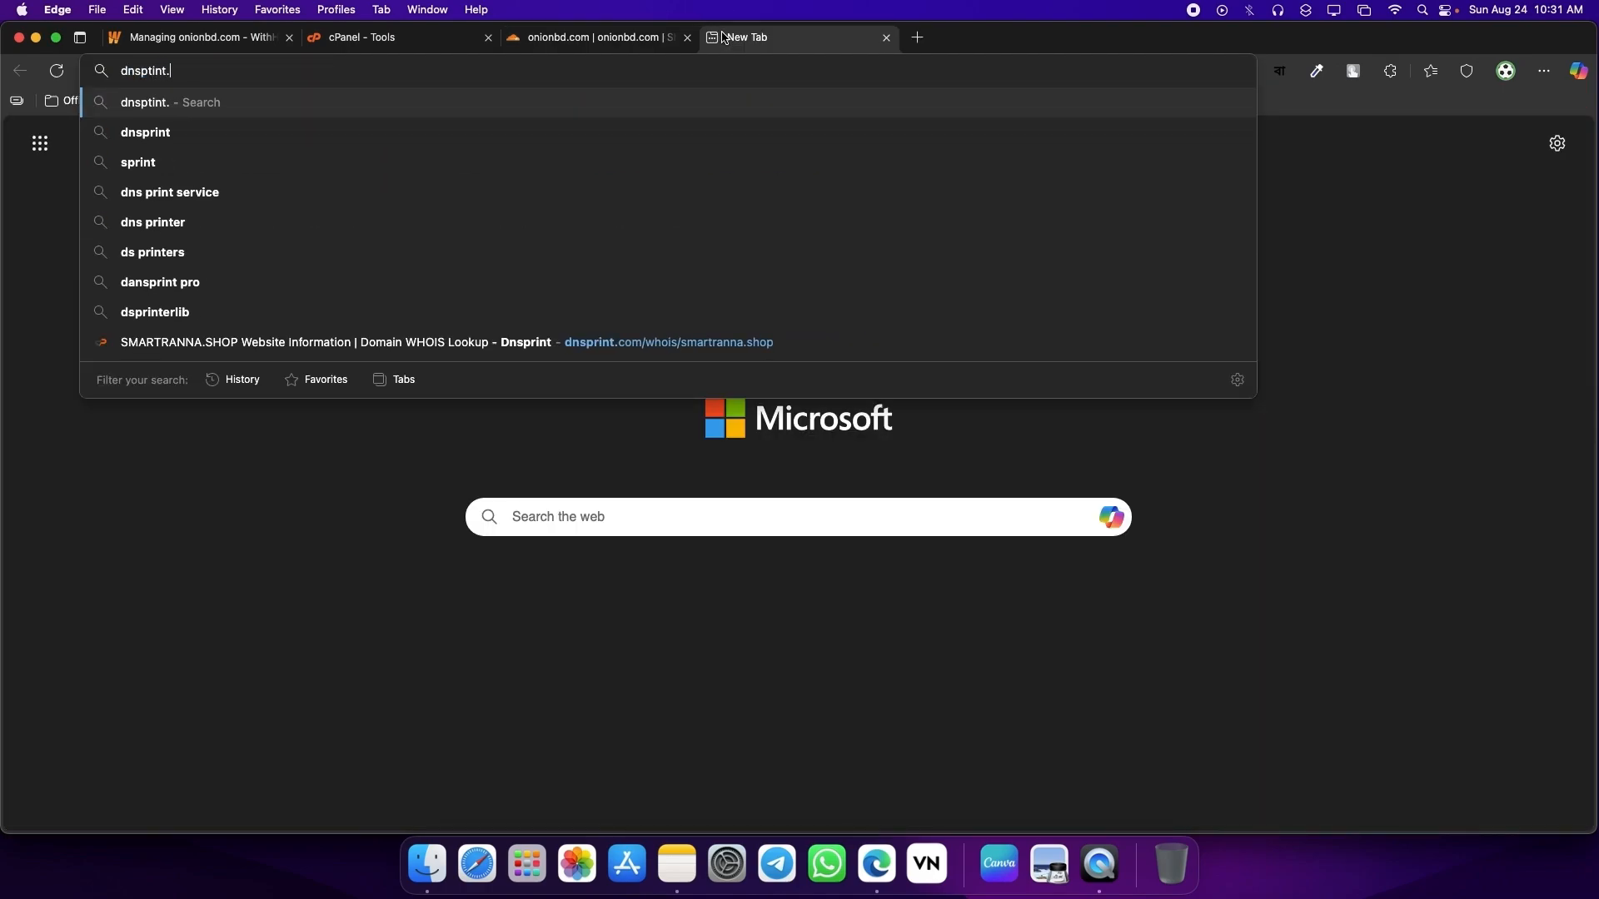
{"action": "type", "text": "com/whois"}
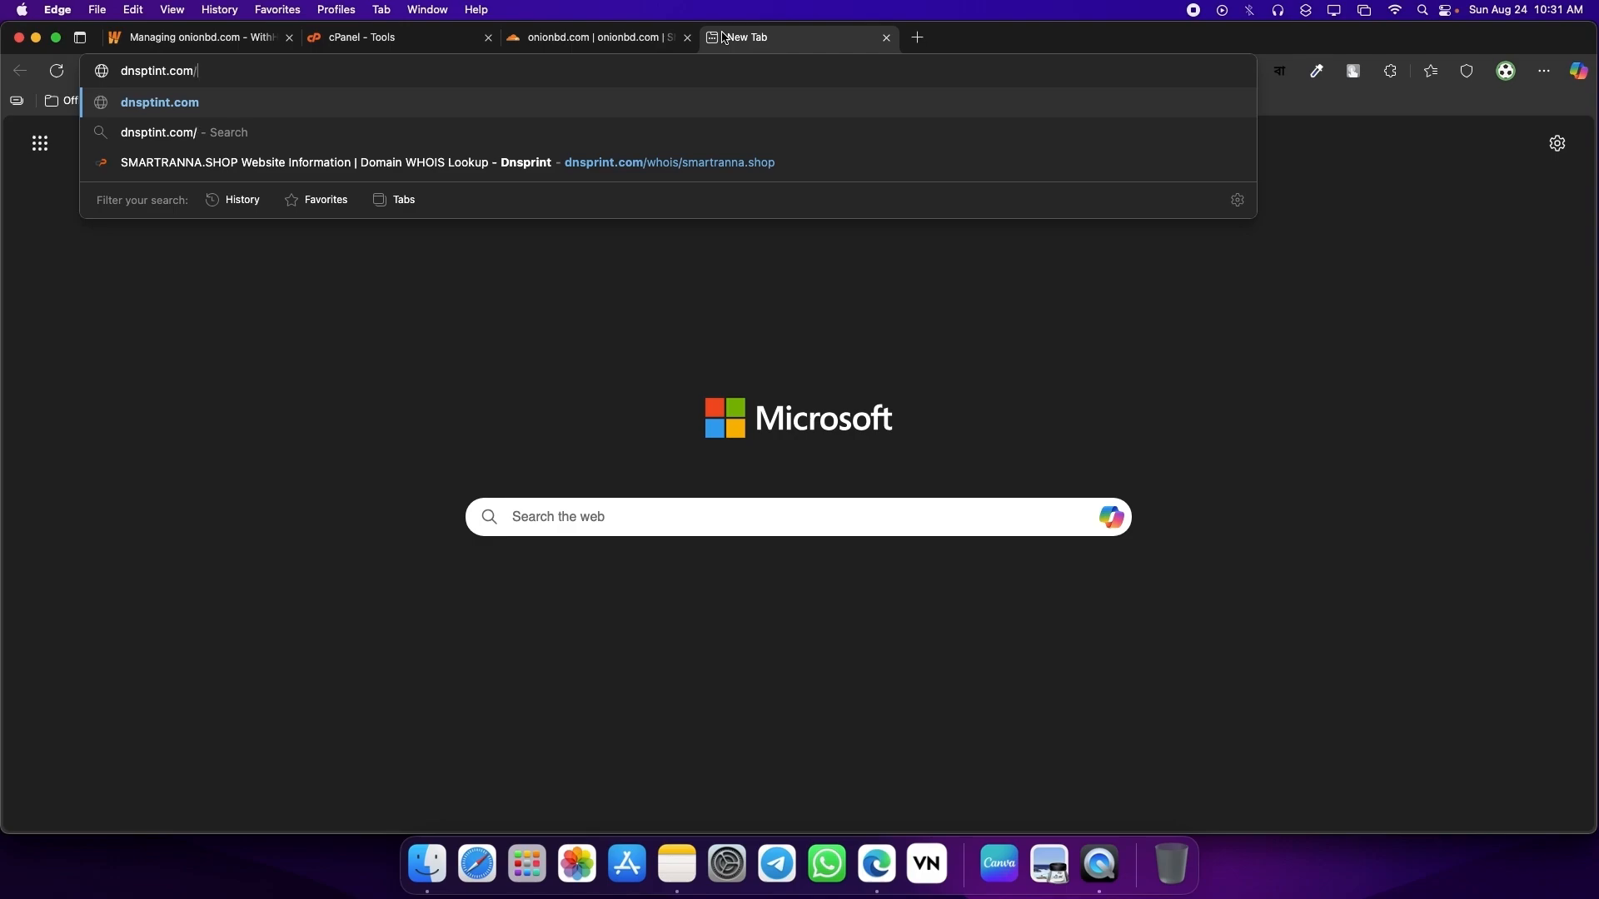
{"action": "key", "text": "Return"}
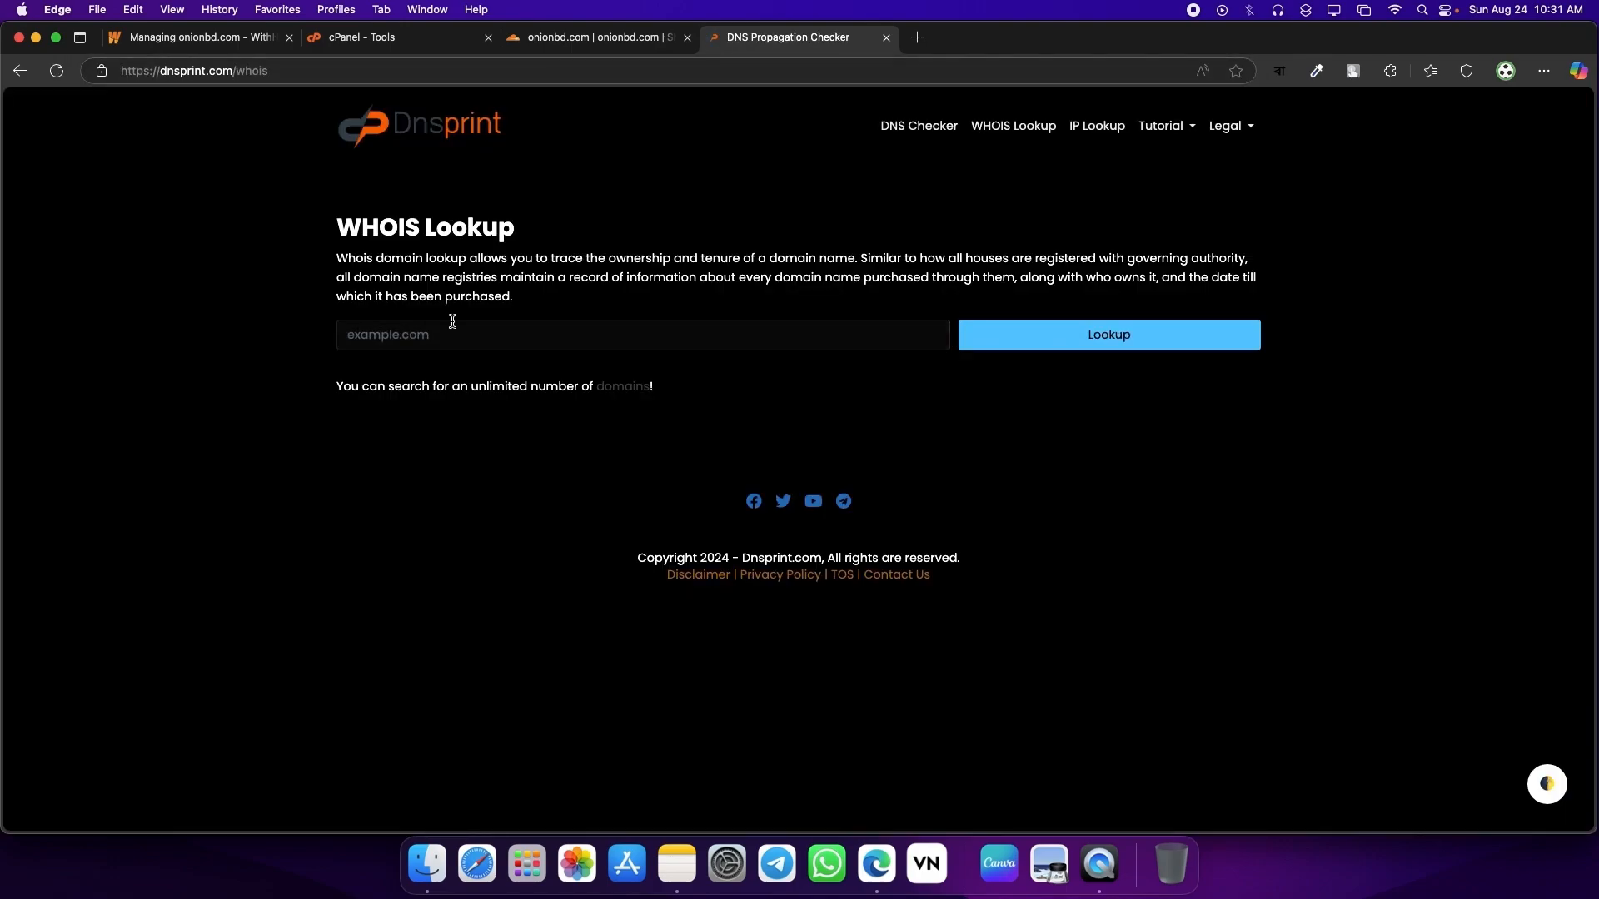
Step: Look up the WHOIS record of onionbd.com and check its name server entries
{"action": "left_click", "coordinate": [561, 337]}
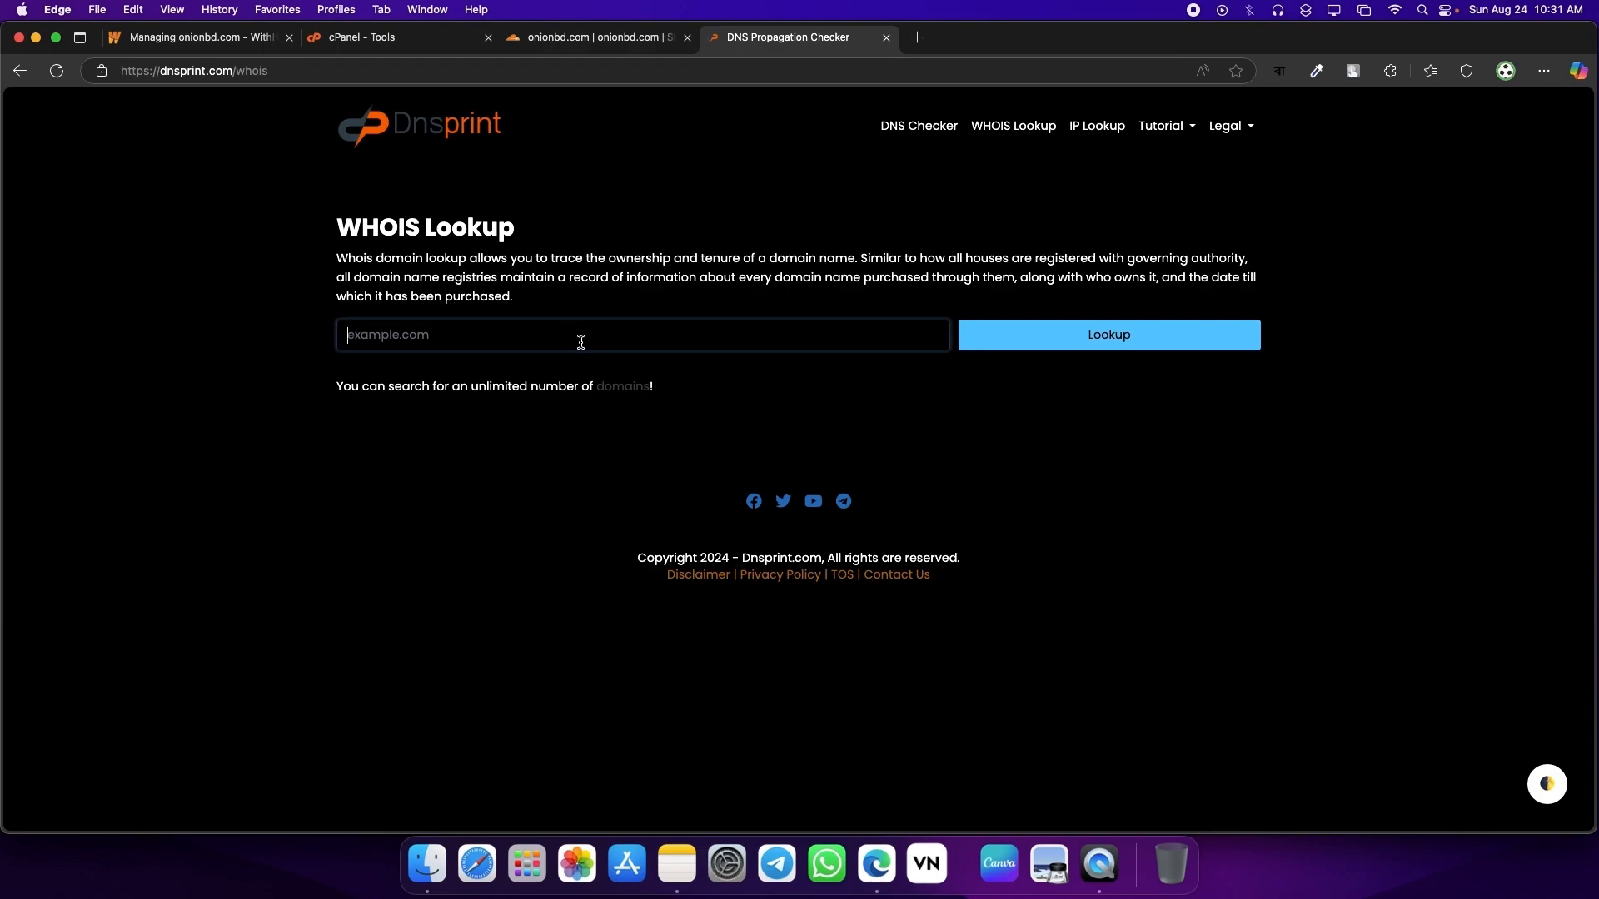
{"action": "type", "text": "onionbd"}
{"action": "type", "text": ".ci"}
{"action": "type", "text": "m"}
{"action": "key", "text": "Return"}
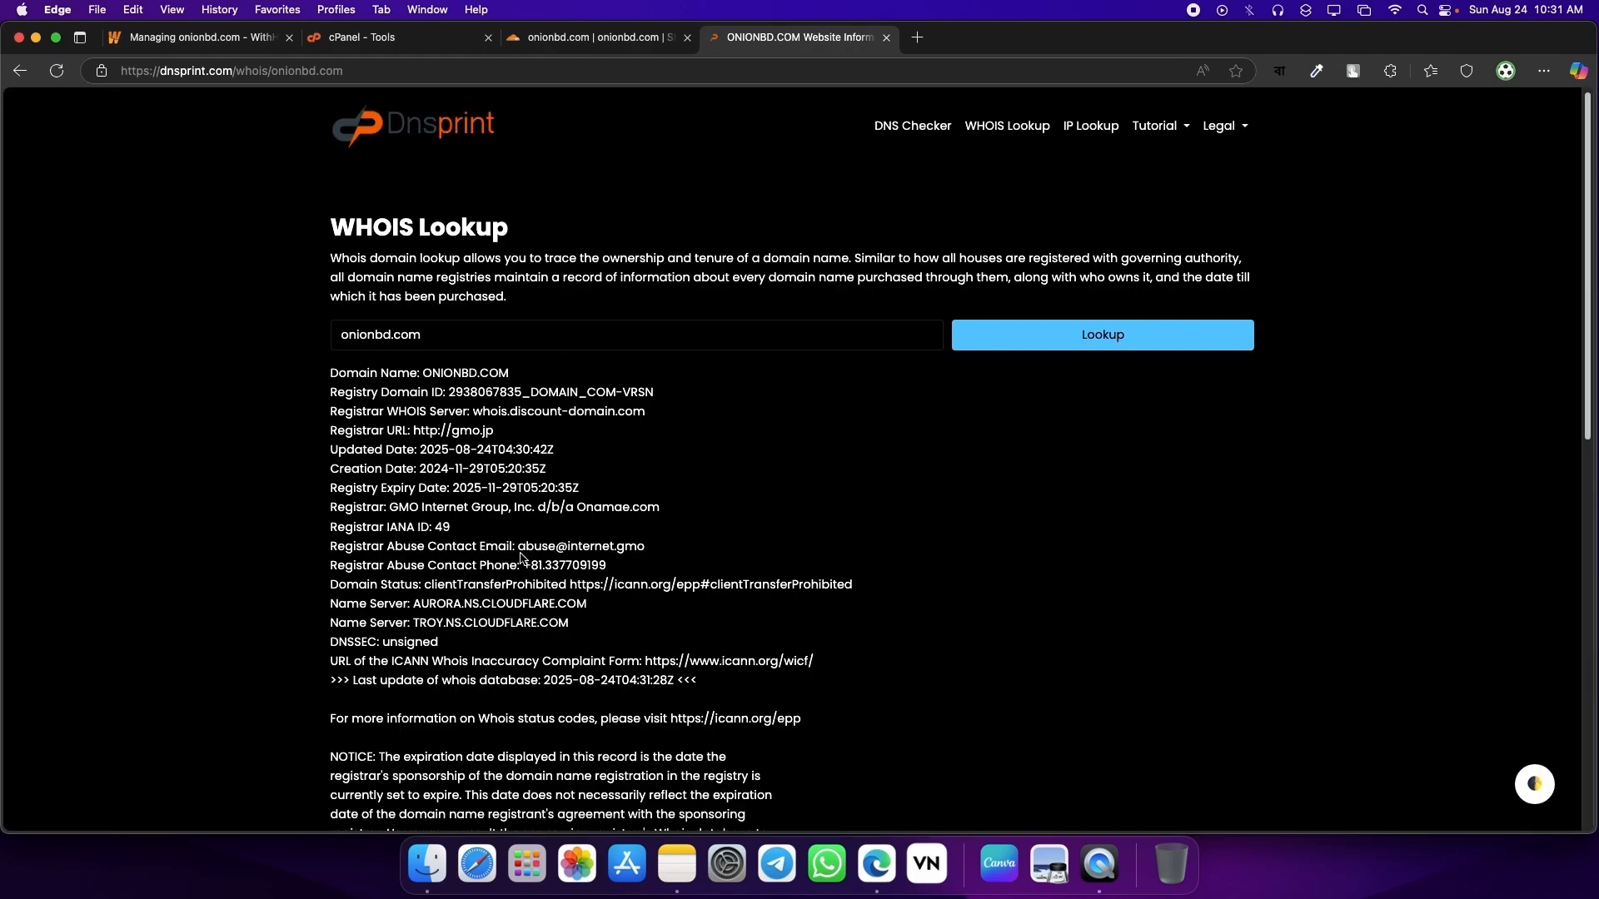
{"action": "left_click_drag", "start_coordinate": [332, 603], "coordinate": [608, 641]}
{"action": "left_click", "coordinate": [608, 641]}
Step: Return to onionbd.com's overview in Cloudflare, read the processing-time notice and request an immediate nameserver check
{"action": "left_click", "coordinate": [595, 38]}
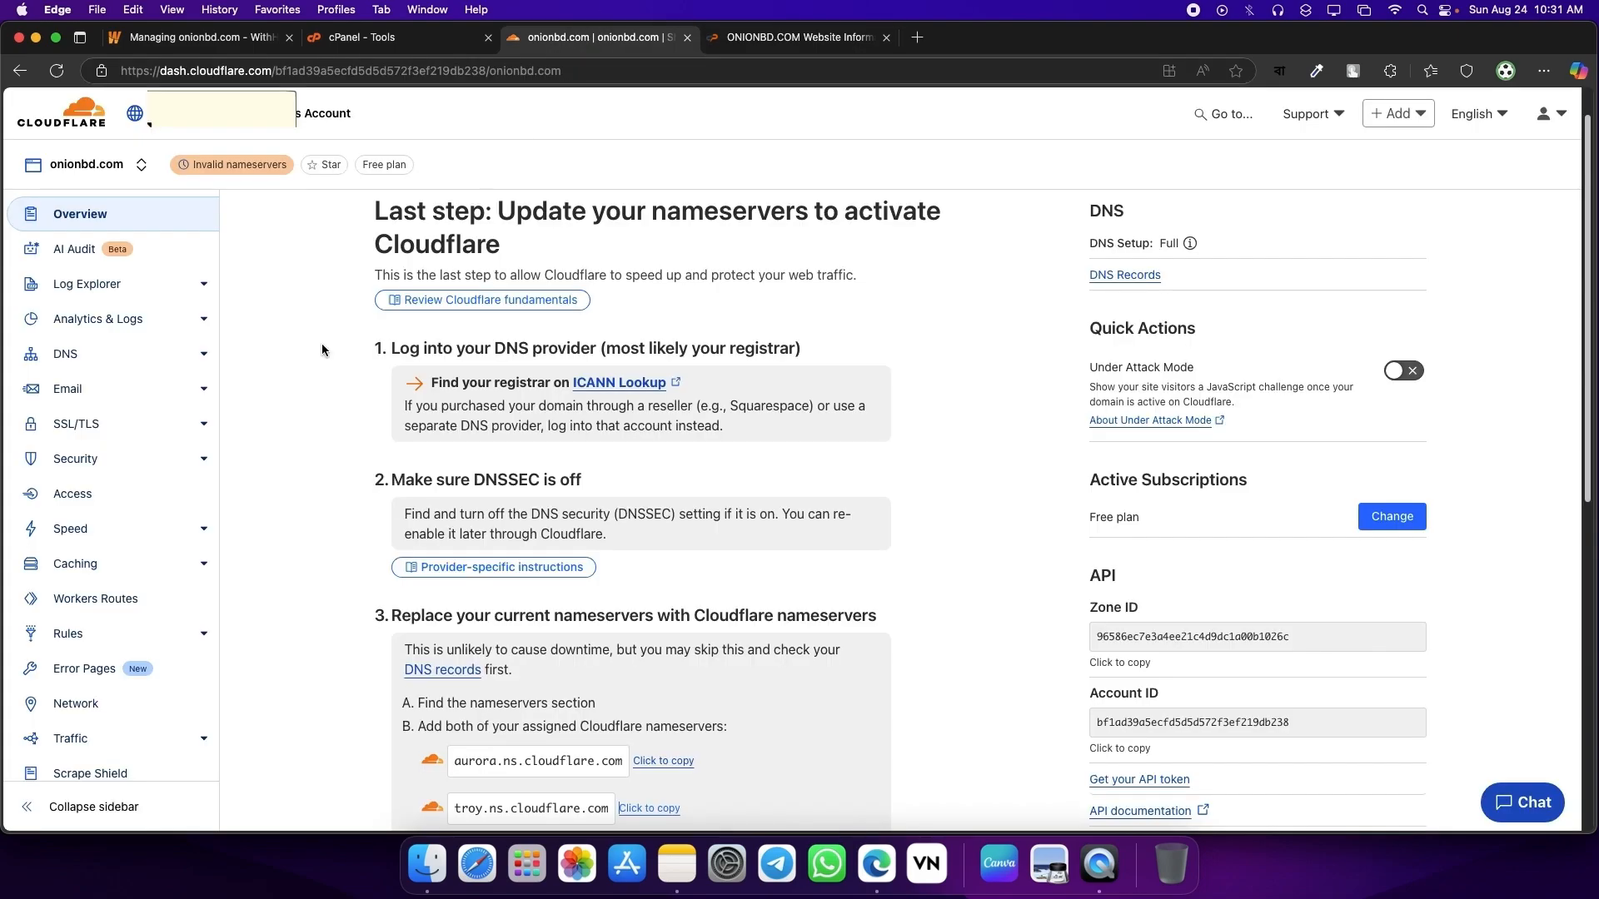
{"action": "scroll", "coordinate": [702, 724], "scroll_direction": "down", "scroll_amount": 5}
{"action": "scroll", "coordinate": [722, 453], "scroll_direction": "up", "scroll_amount": 5}
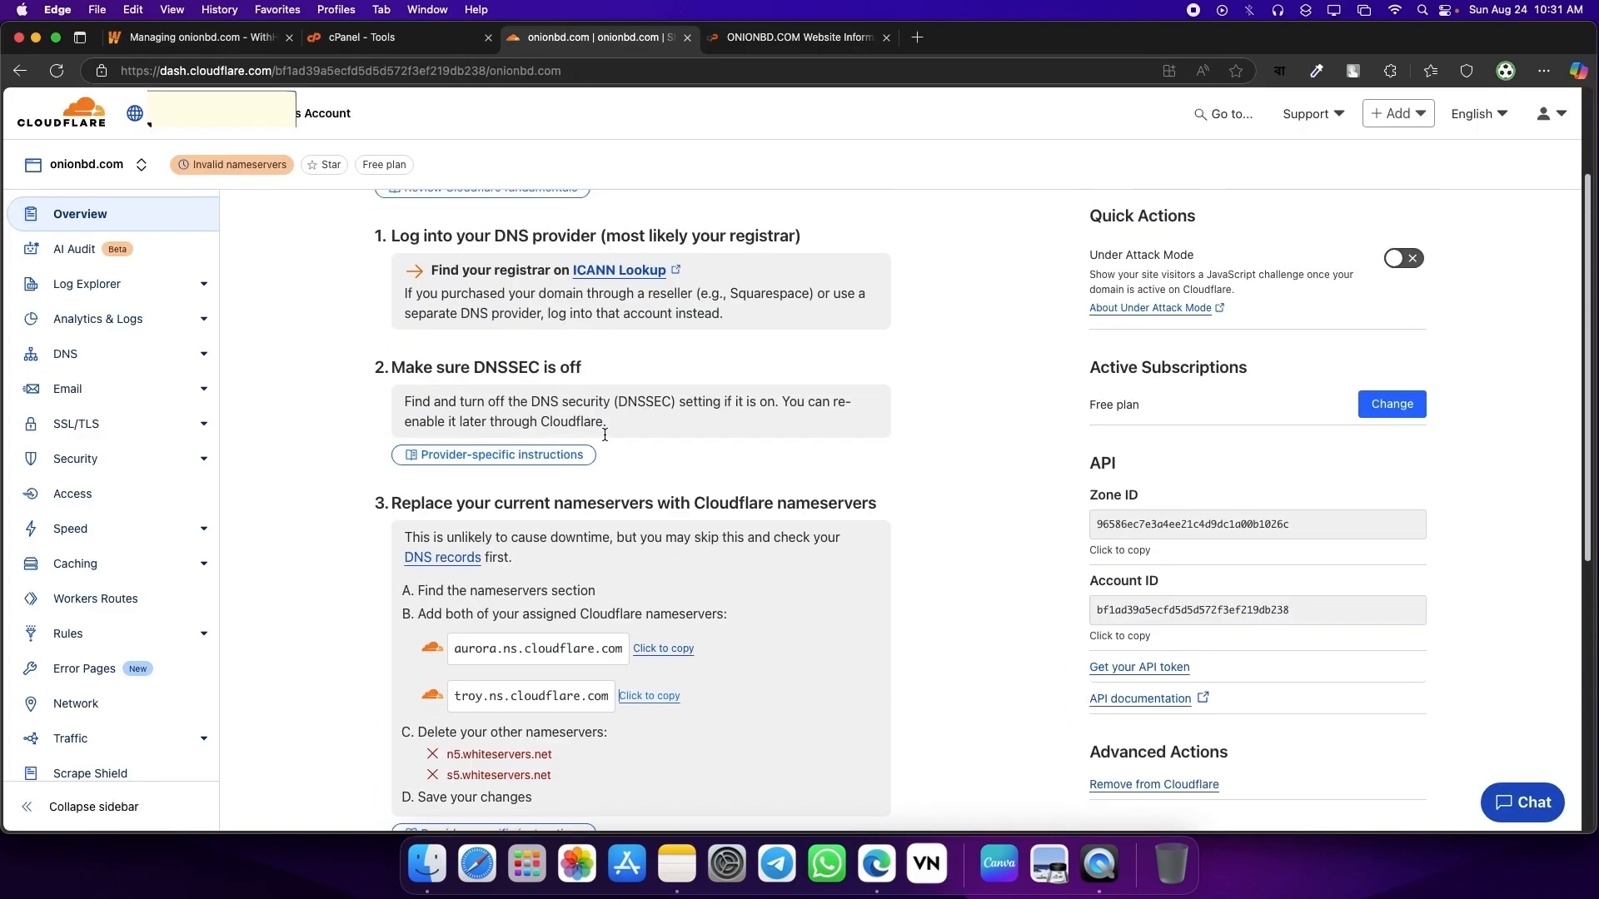
{"action": "scroll", "coordinate": [570, 447], "scroll_direction": "down", "scroll_amount": 6}
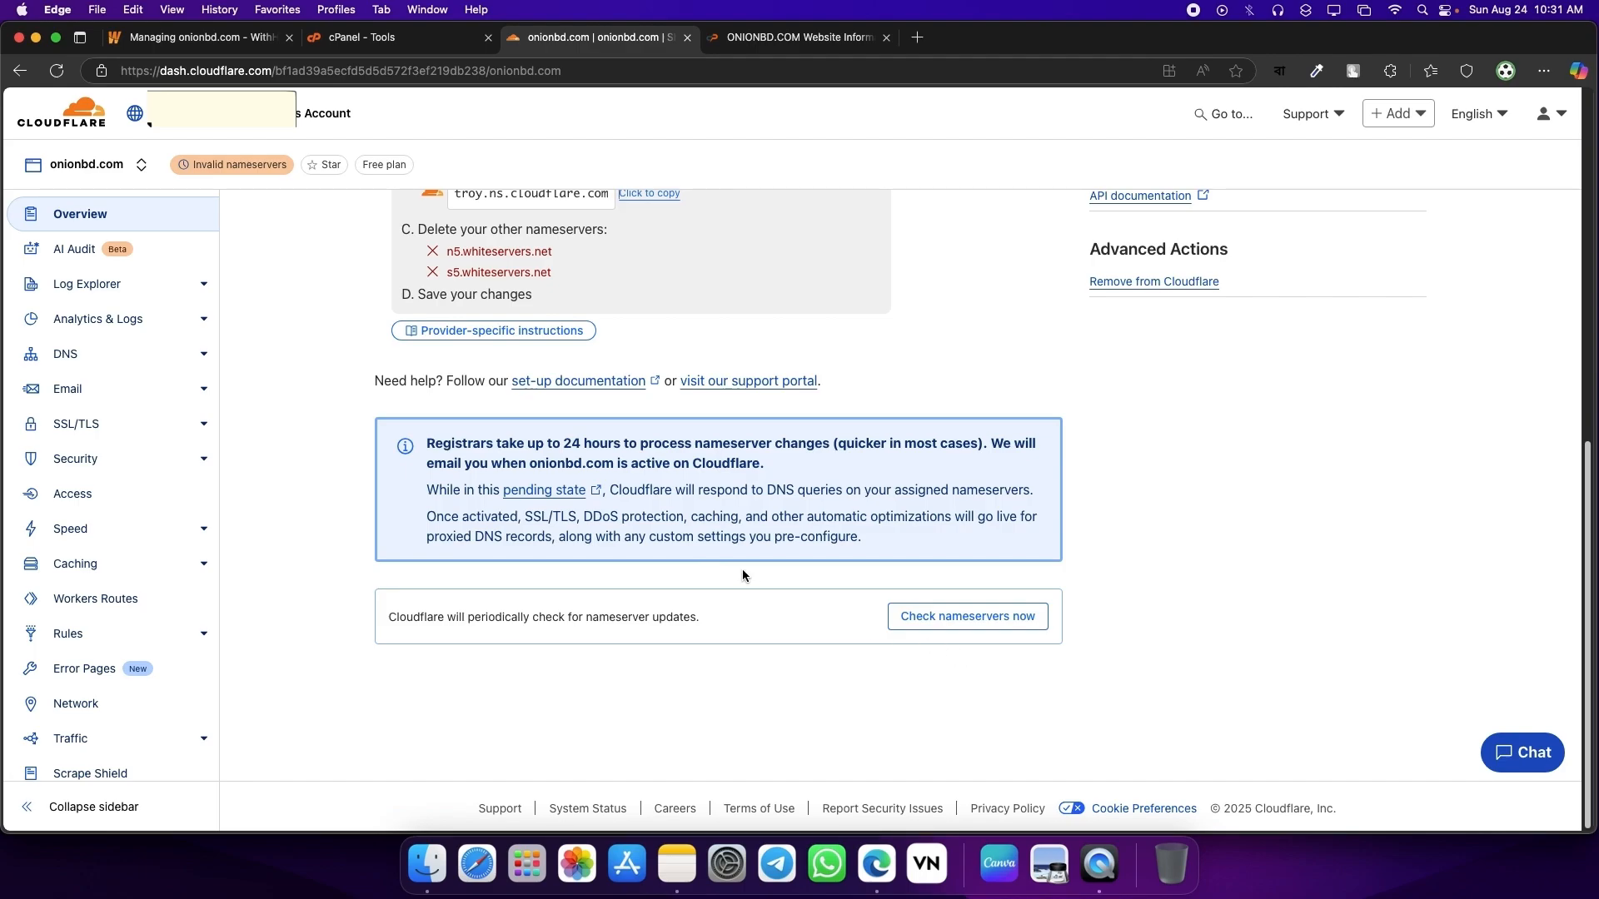
{"action": "left_click_drag", "start_coordinate": [427, 443], "coordinate": [780, 461]}
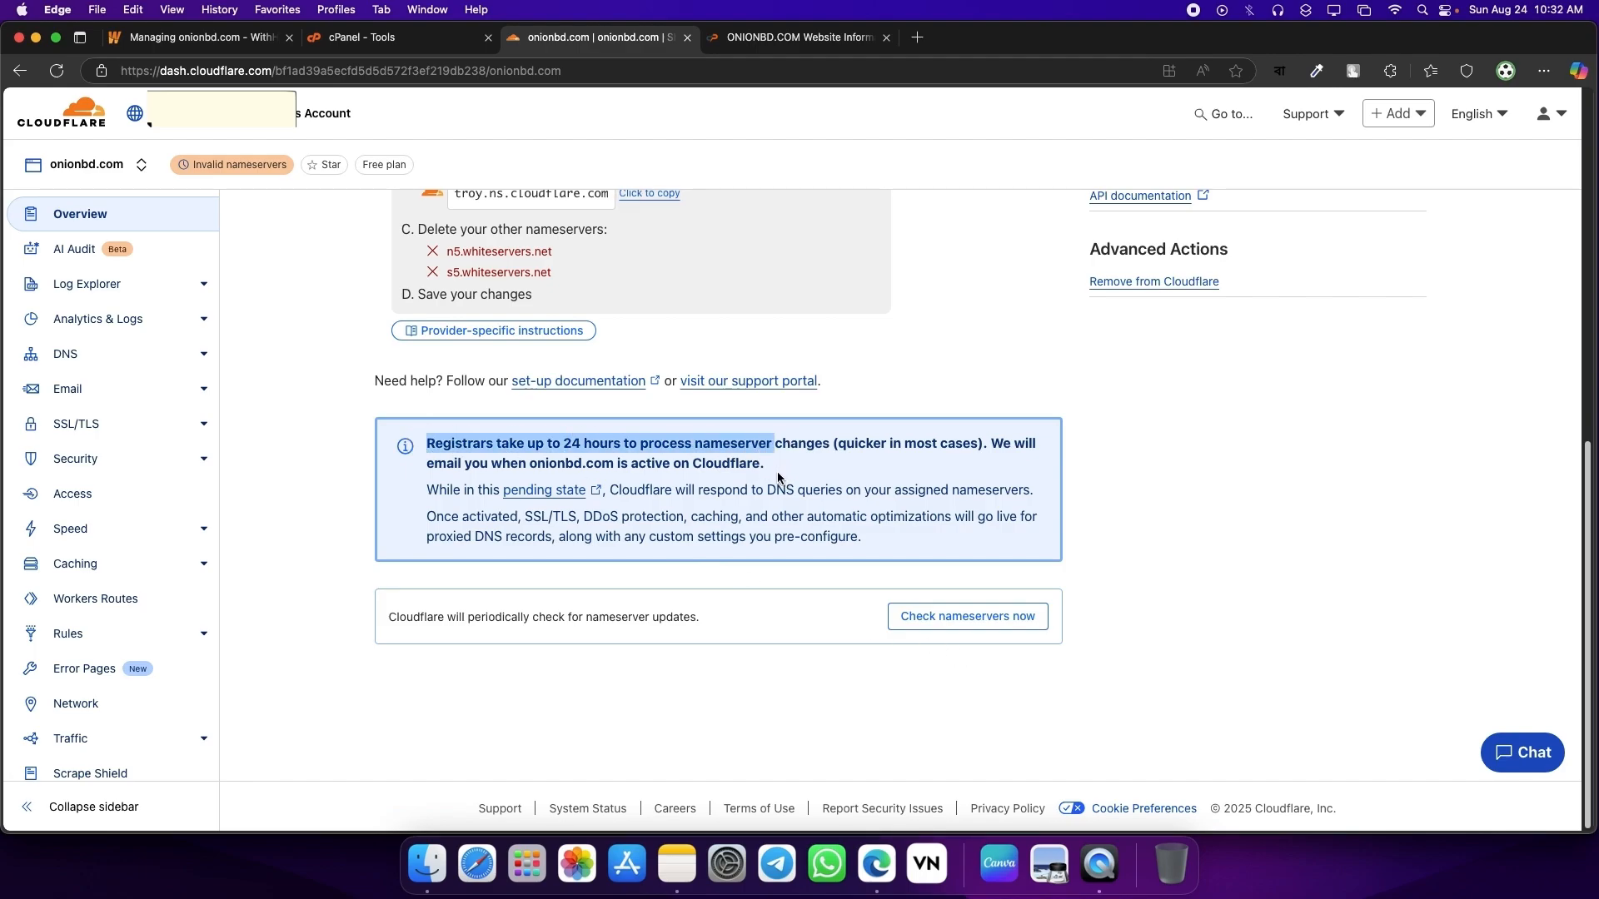
{"action": "left_click", "coordinate": [934, 624]}
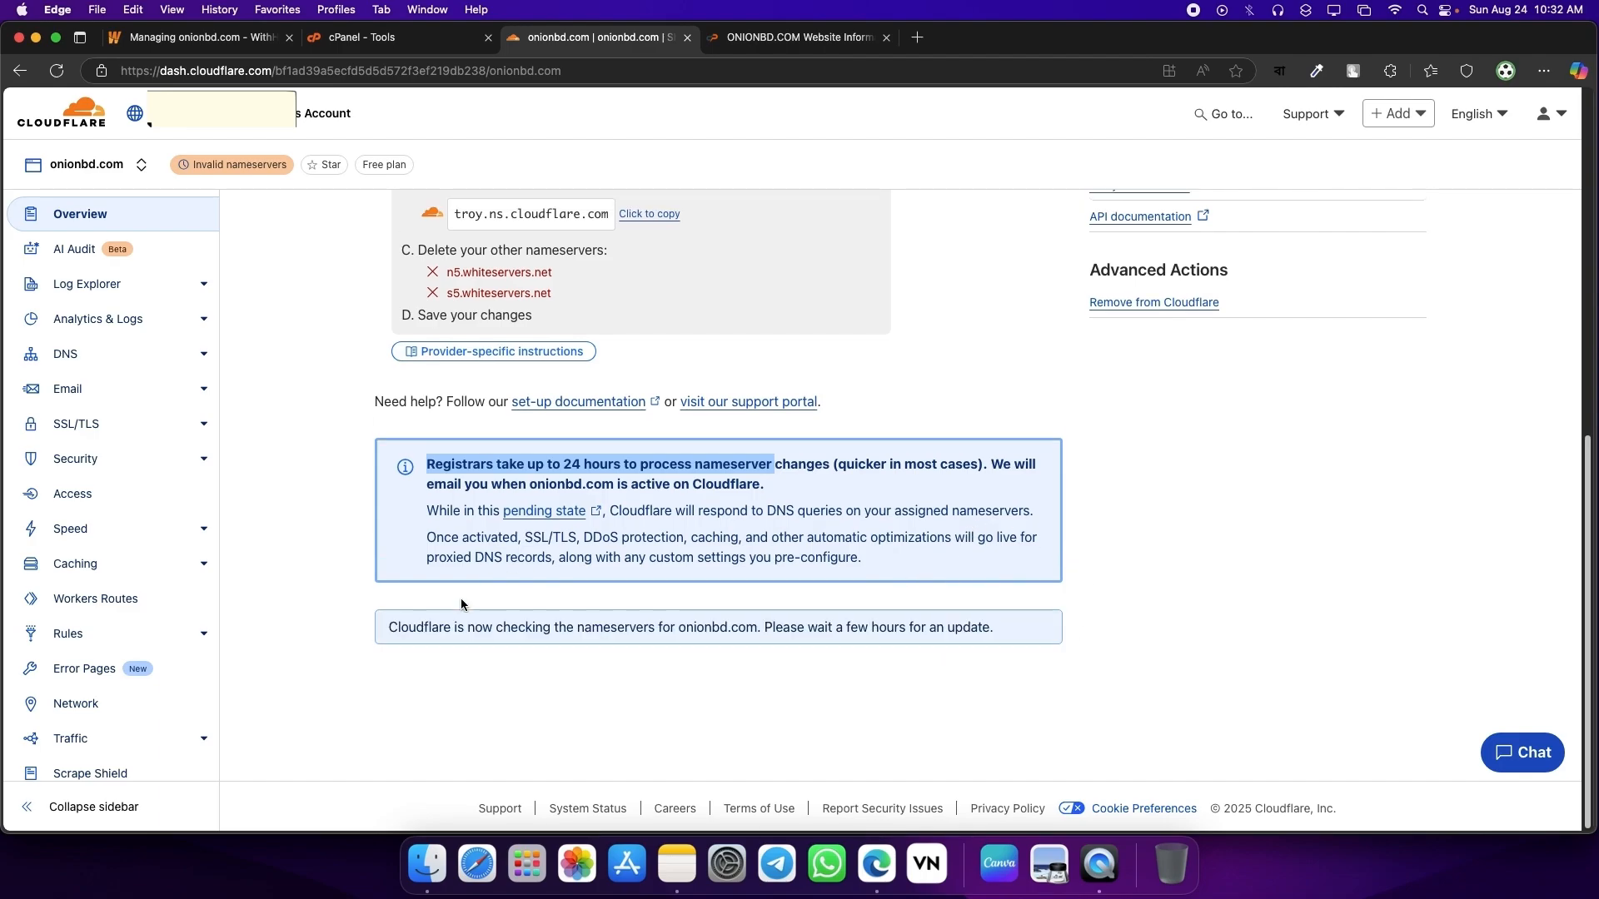
Step: Open the DNS records of onionbd.com and examine the record types, names, contents and proxy statuses
{"action": "scroll", "coordinate": [1006, 633], "scroll_direction": "up", "scroll_amount": 6}
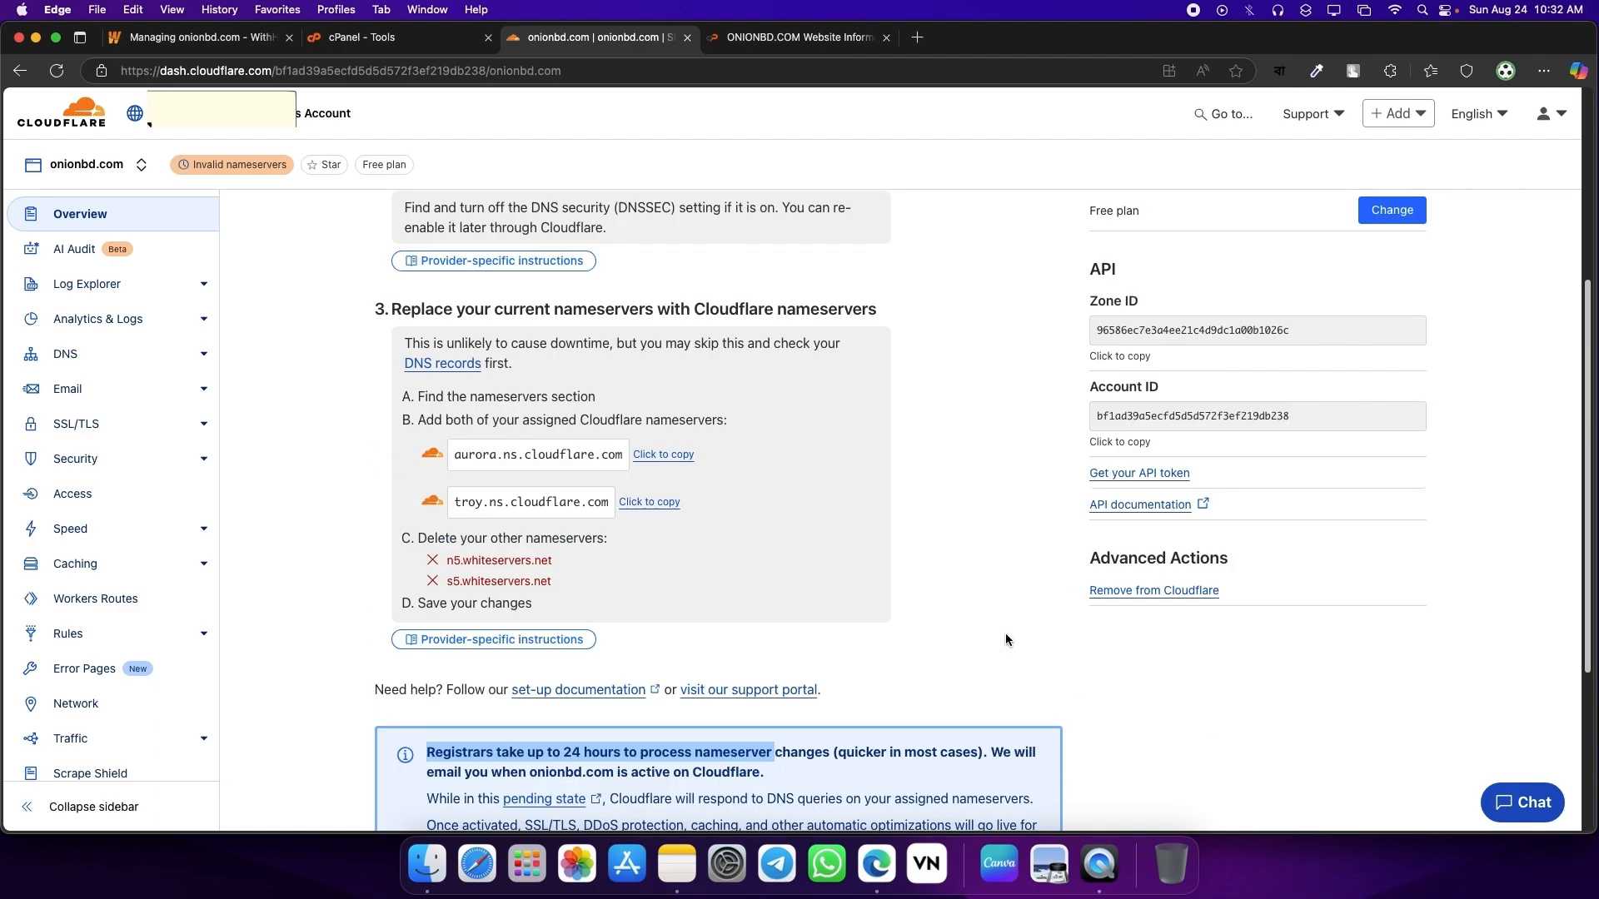
{"action": "scroll", "coordinate": [1061, 612], "scroll_direction": "up", "scroll_amount": 2}
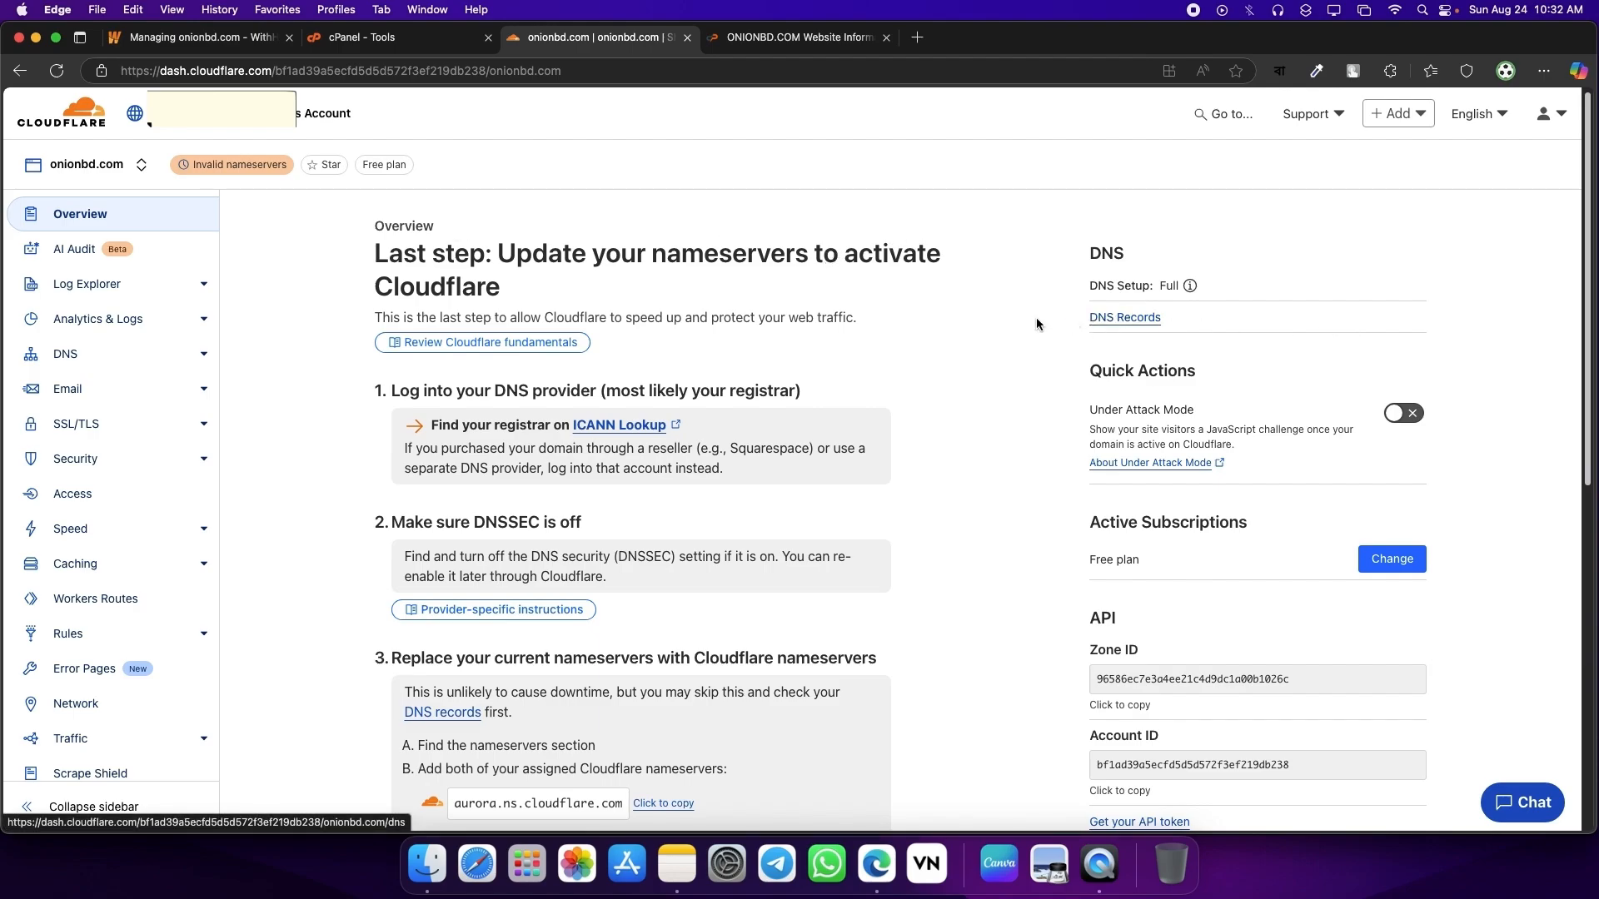
{"action": "left_click", "coordinate": [1096, 323]}
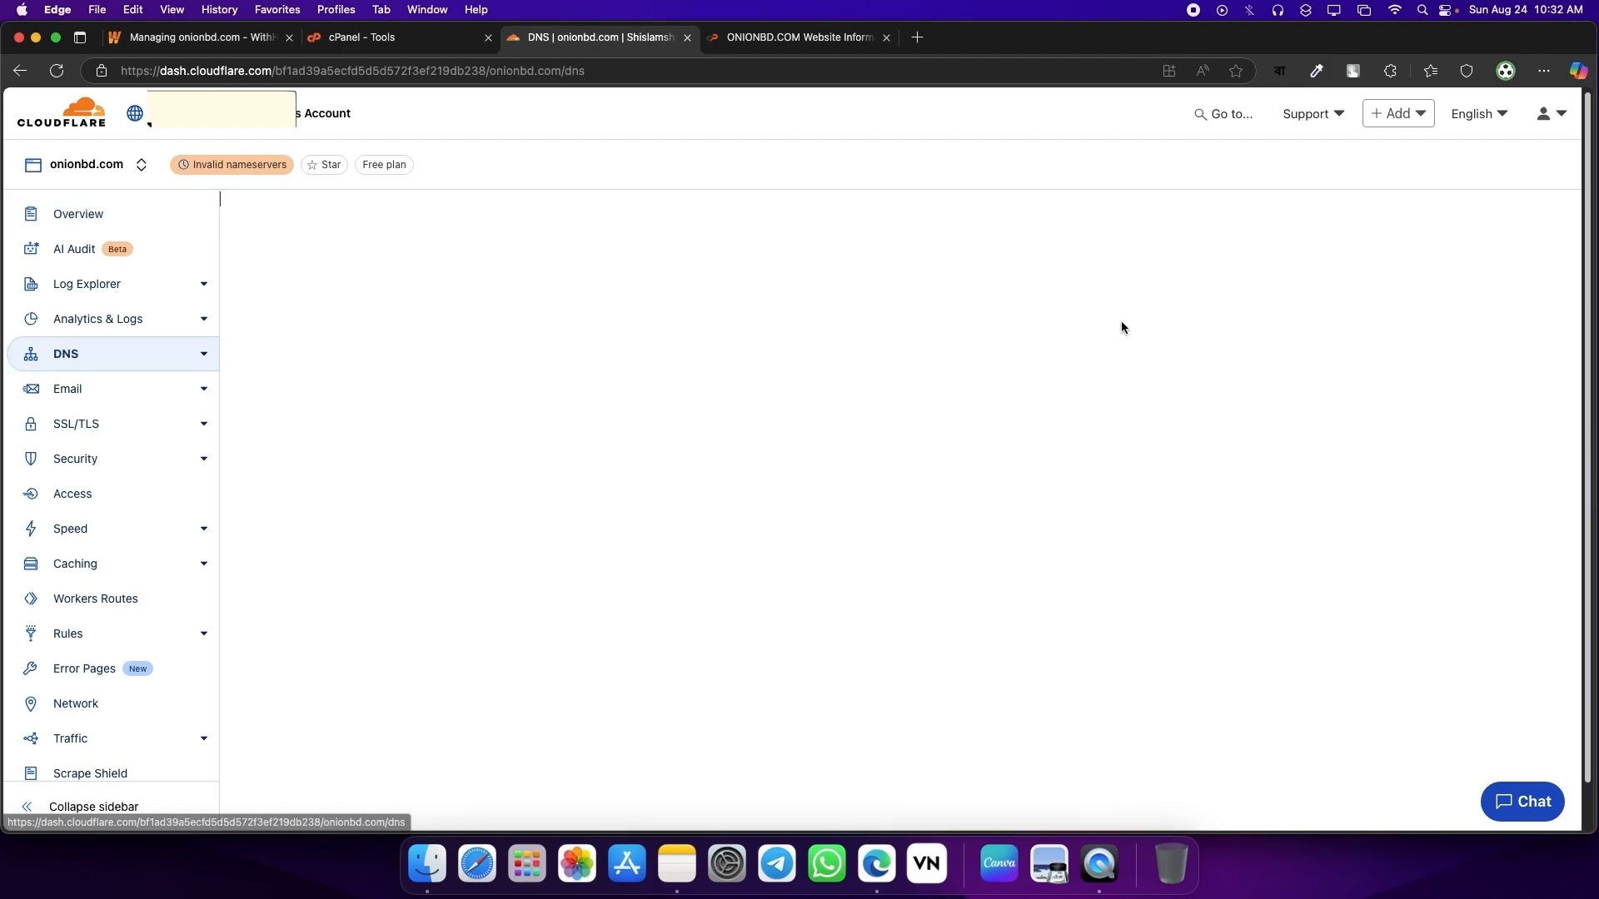
{"action": "scroll", "coordinate": [1069, 311], "scroll_direction": "down", "scroll_amount": 5}
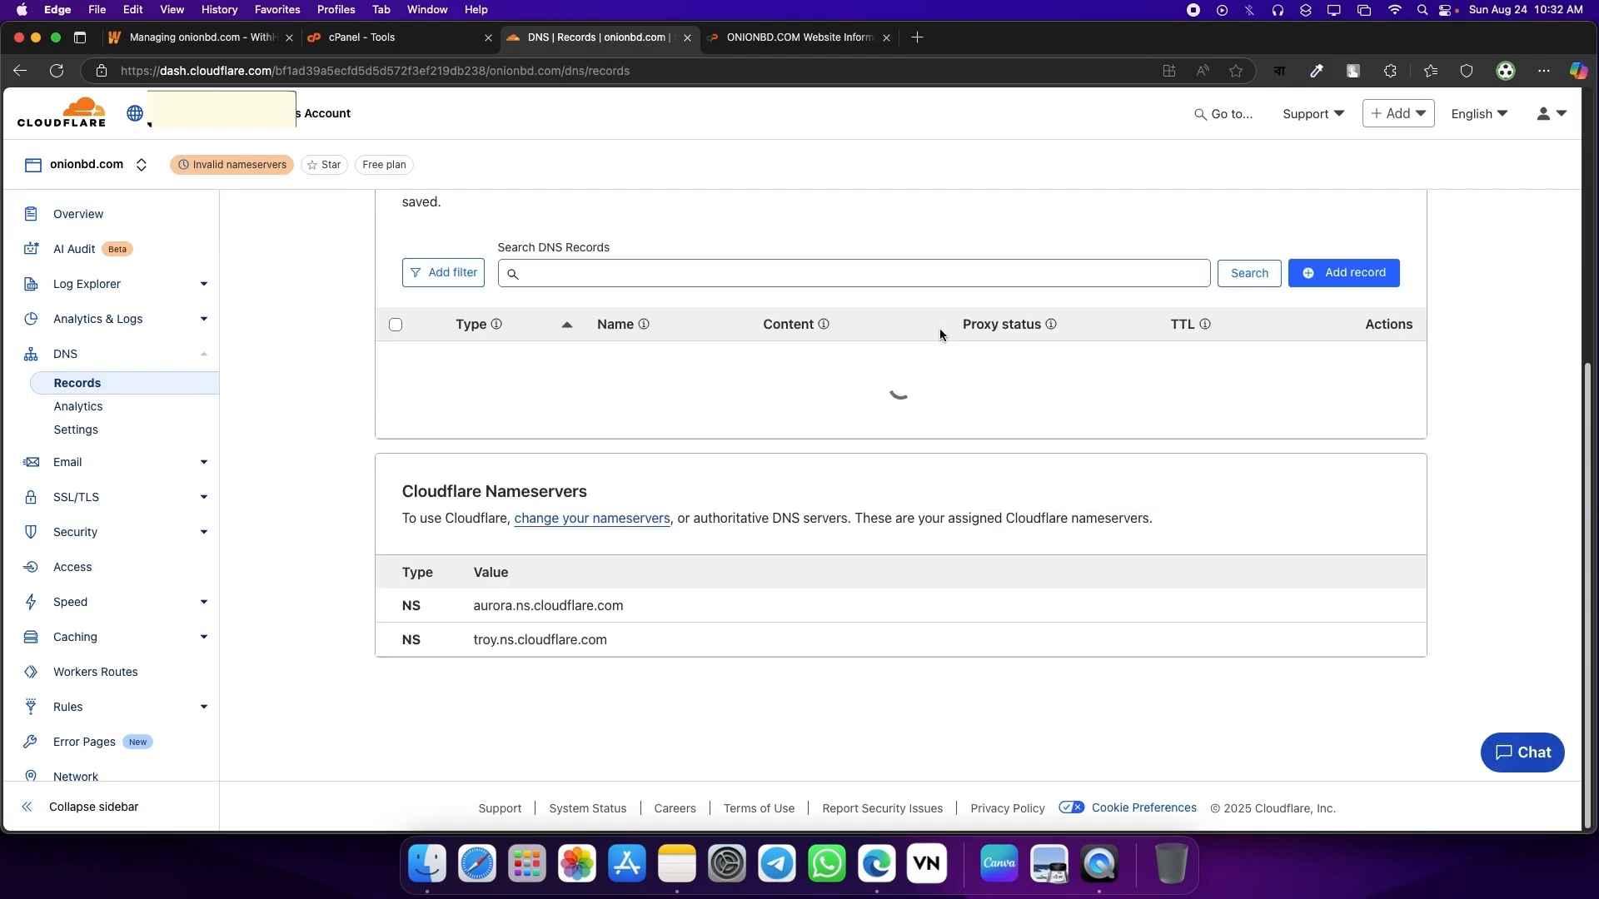
{"action": "scroll", "coordinate": [711, 533], "scroll_direction": "down", "scroll_amount": 1}
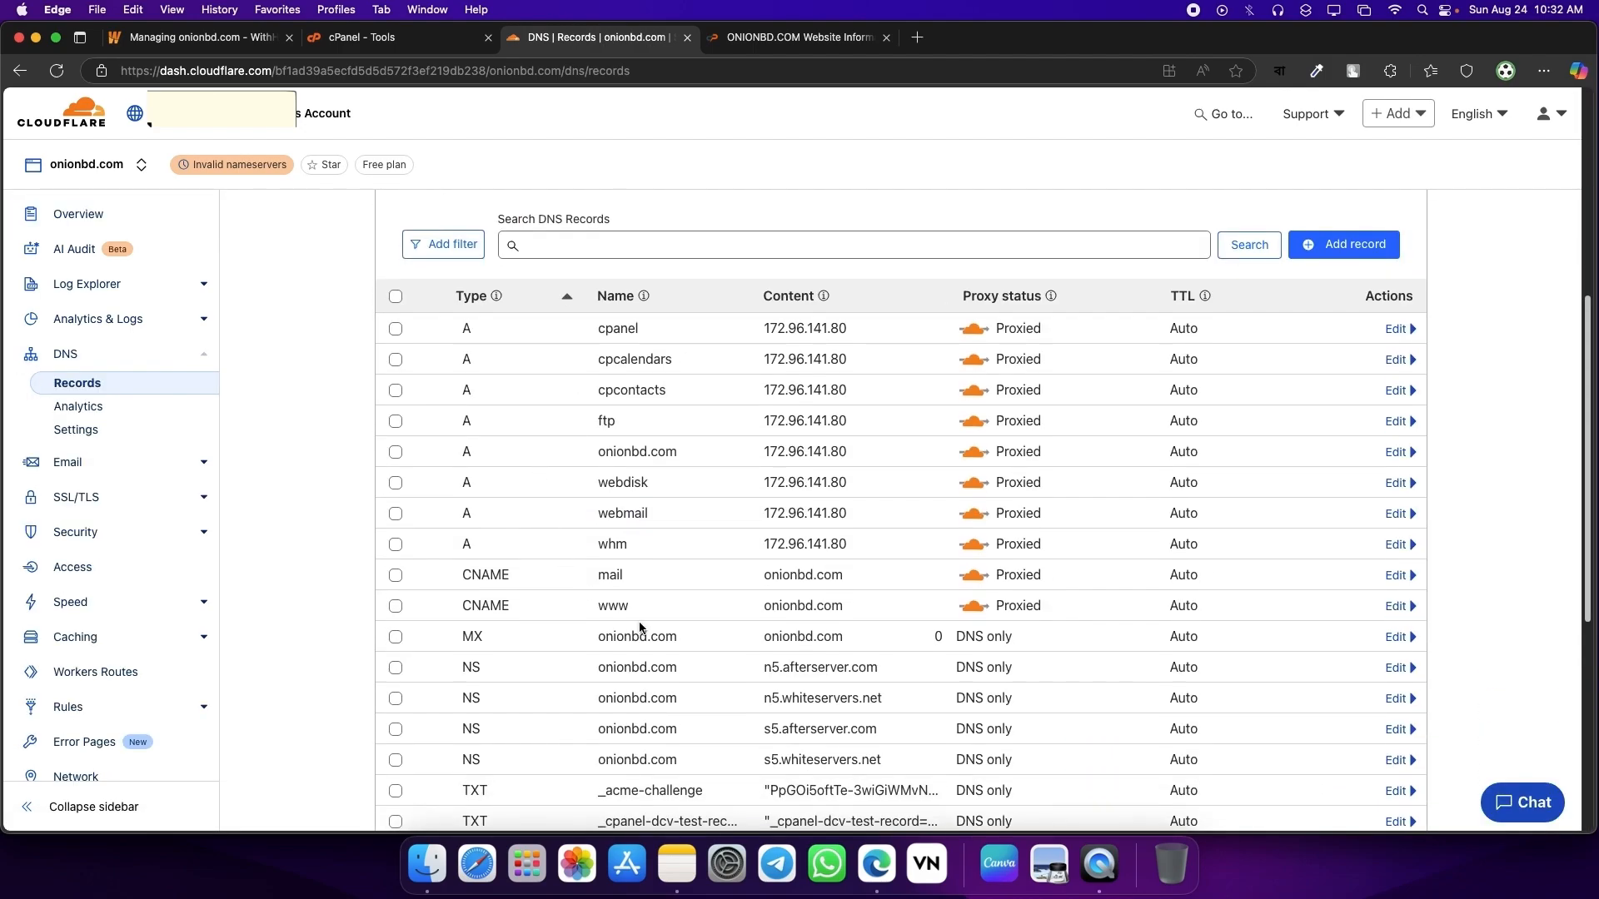
{"action": "scroll", "coordinate": [1027, 425], "scroll_direction": "down", "scroll_amount": 6}
{"action": "scroll", "coordinate": [1027, 418], "scroll_direction": "up", "scroll_amount": 10}
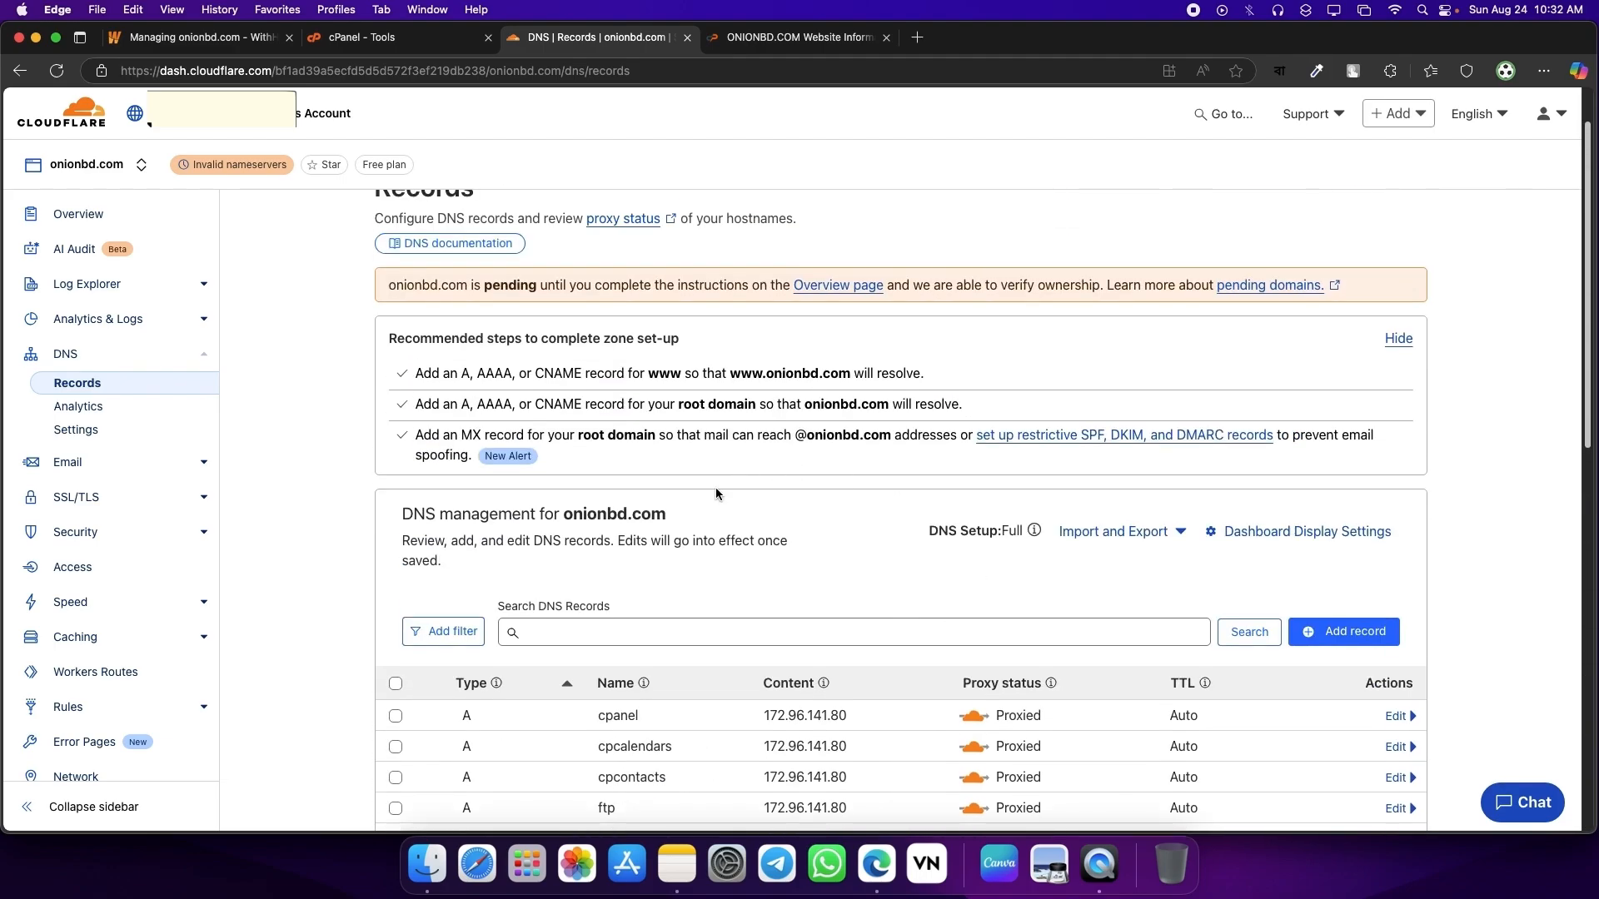
{"action": "scroll", "coordinate": [717, 487], "scroll_direction": "down", "scroll_amount": 9}
{"action": "scroll", "coordinate": [1006, 463], "scroll_direction": "up", "scroll_amount": 5}
{"action": "scroll", "coordinate": [1018, 457], "scroll_direction": "up", "scroll_amount": 1}
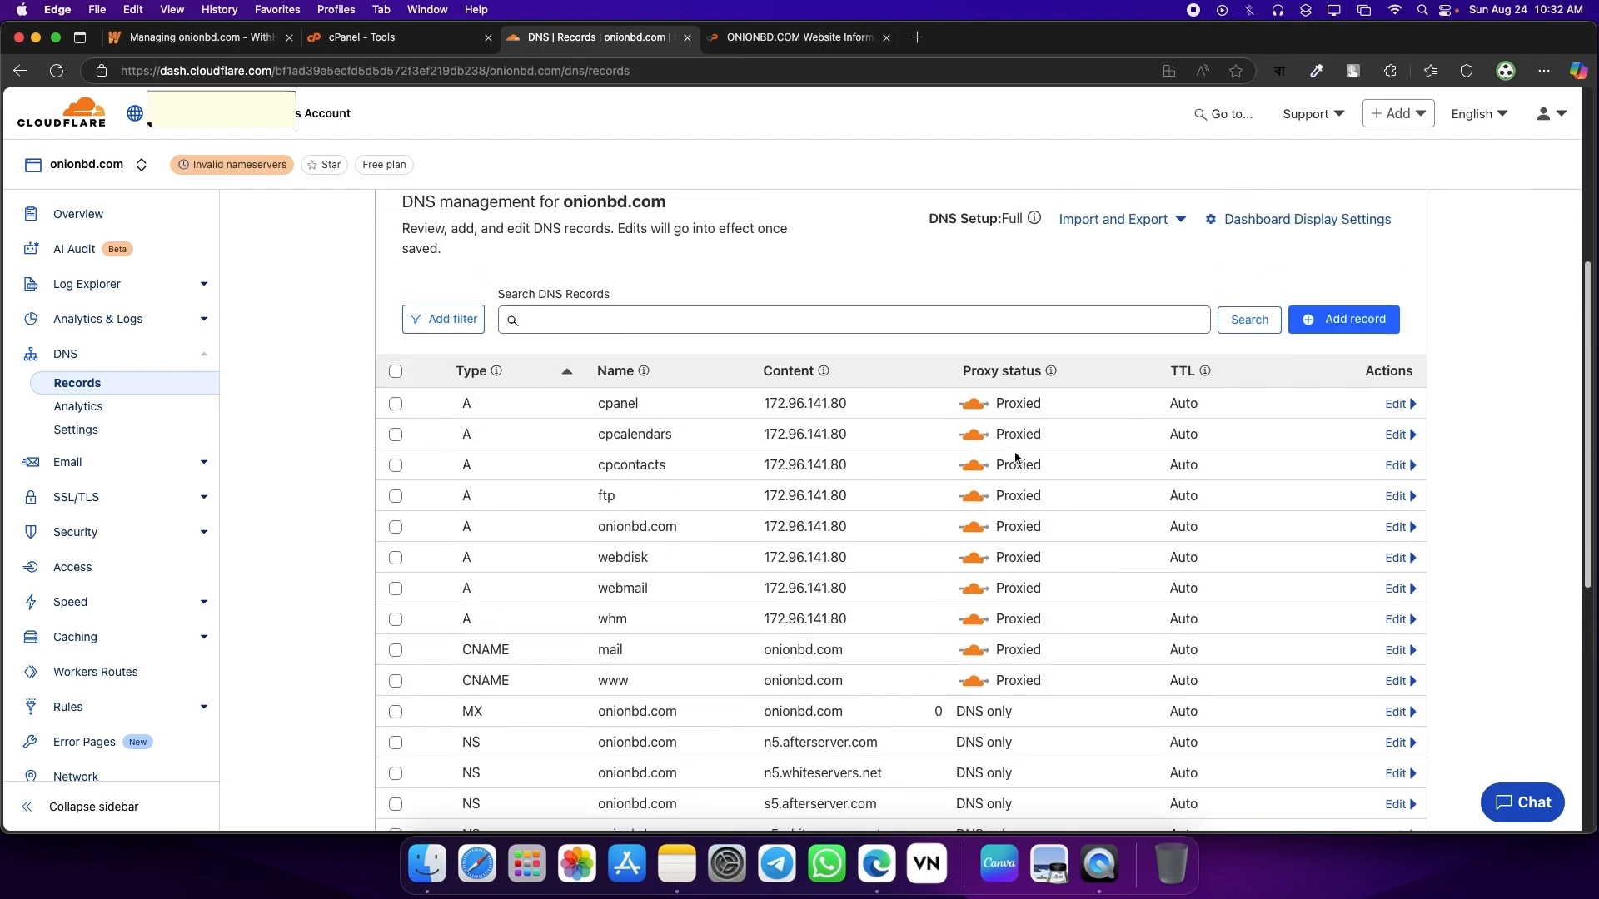
Step: Delete the A record named onionbd.com, confirming with DELETE, and dismiss the notification
{"action": "left_click", "coordinate": [396, 527]}
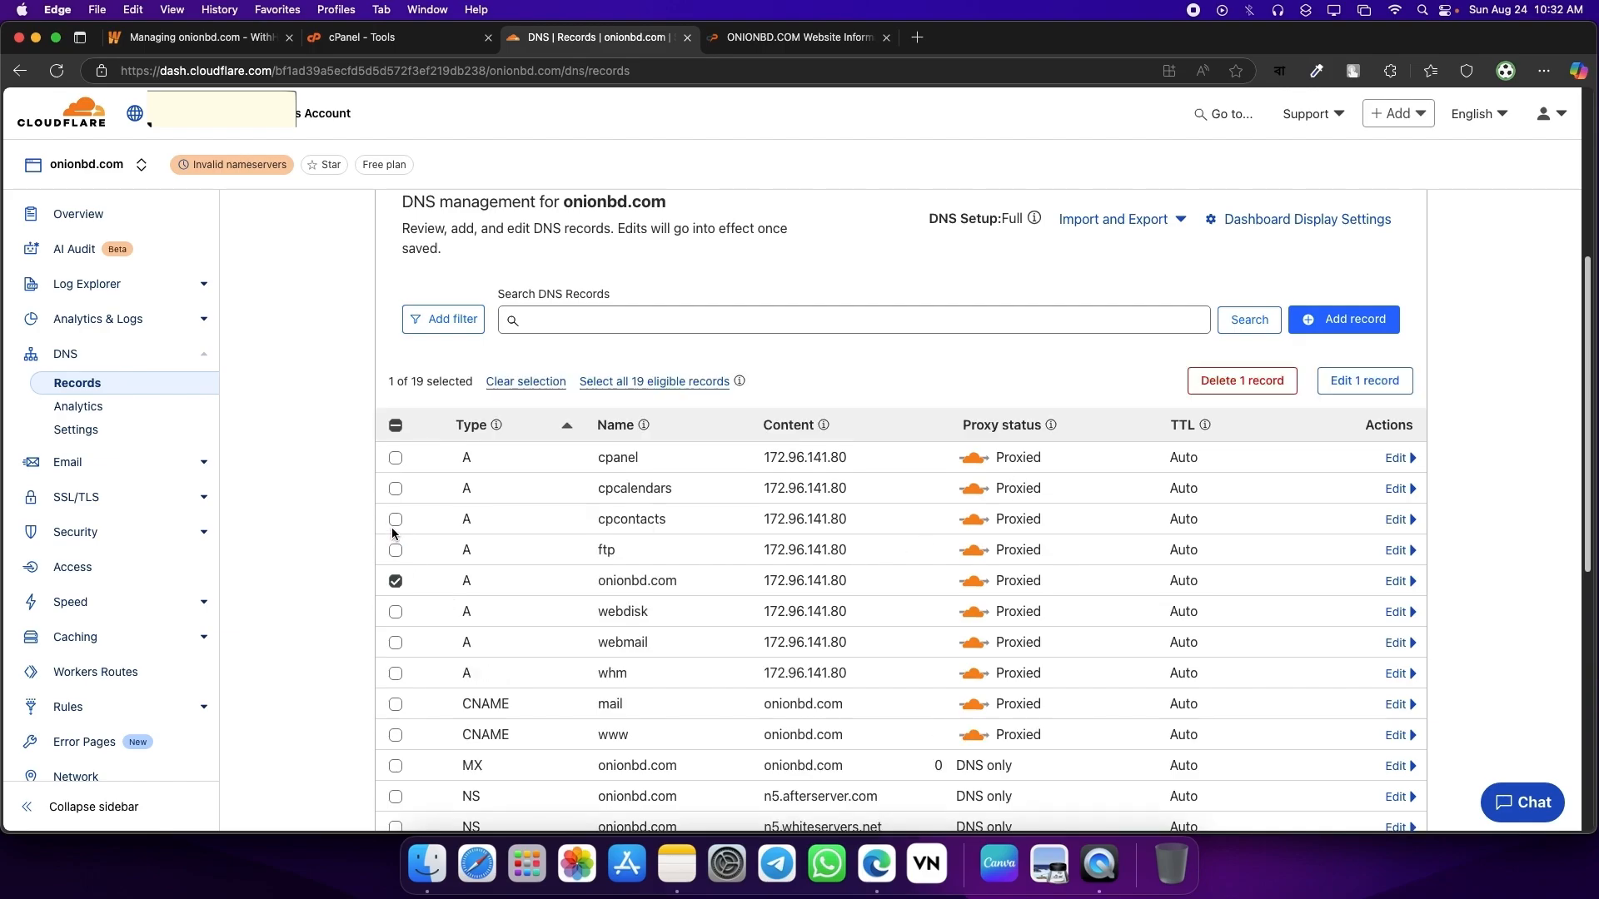
{"action": "left_click", "coordinate": [1242, 381]}
{"action": "left_click", "coordinate": [725, 475]}
{"action": "type", "text": "DELETE"}
{"action": "left_click", "coordinate": [939, 551]}
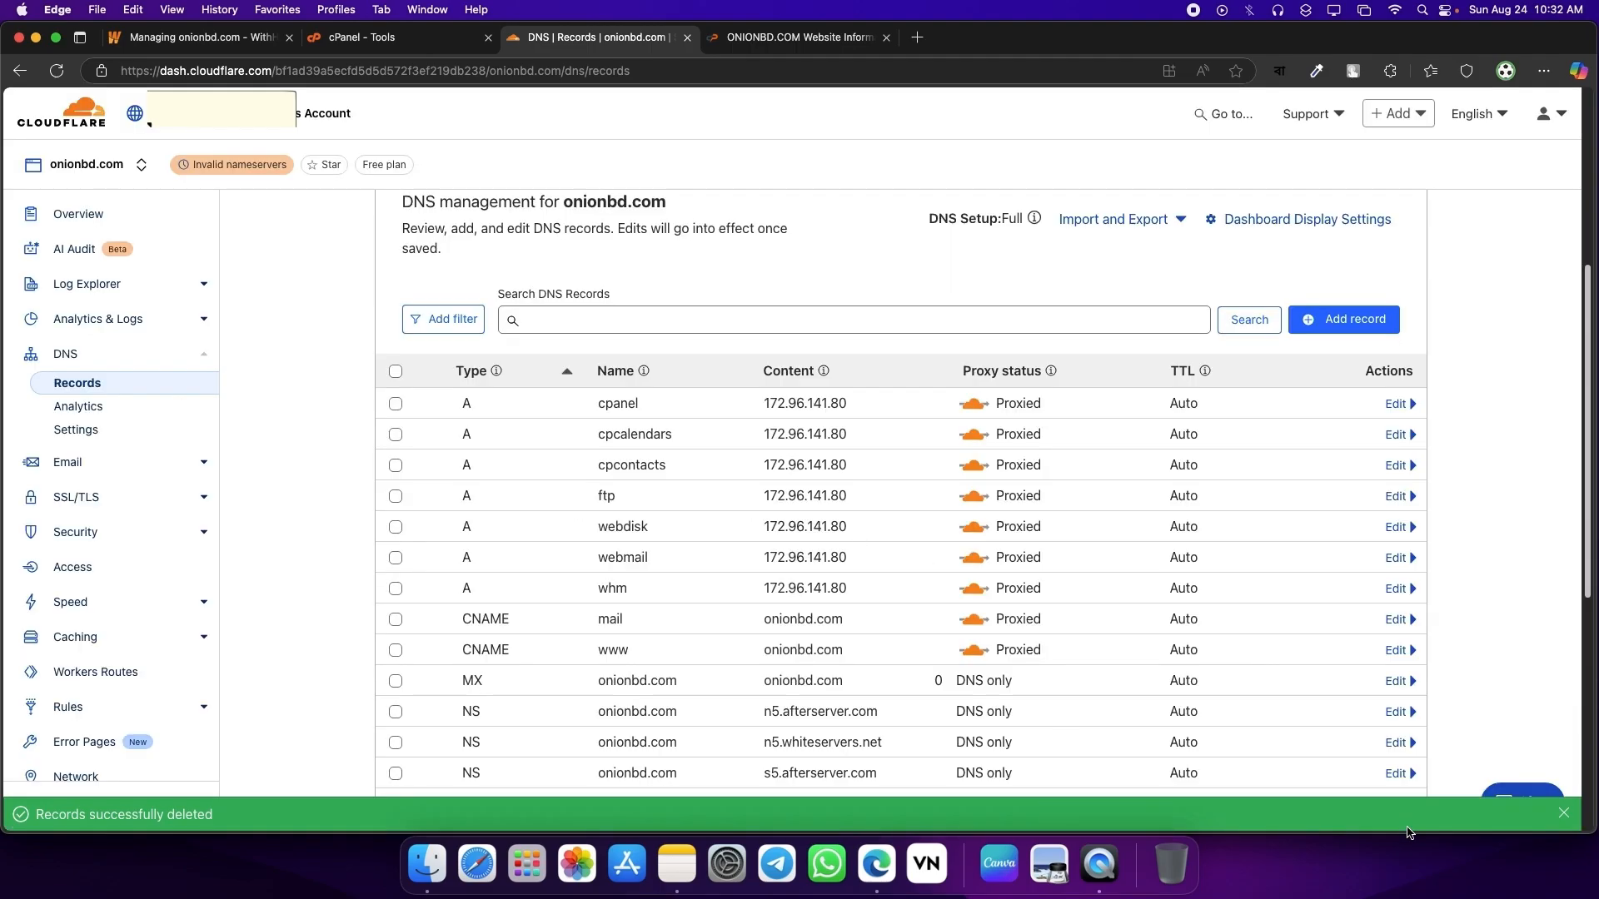
{"action": "left_click", "coordinate": [1563, 819]}
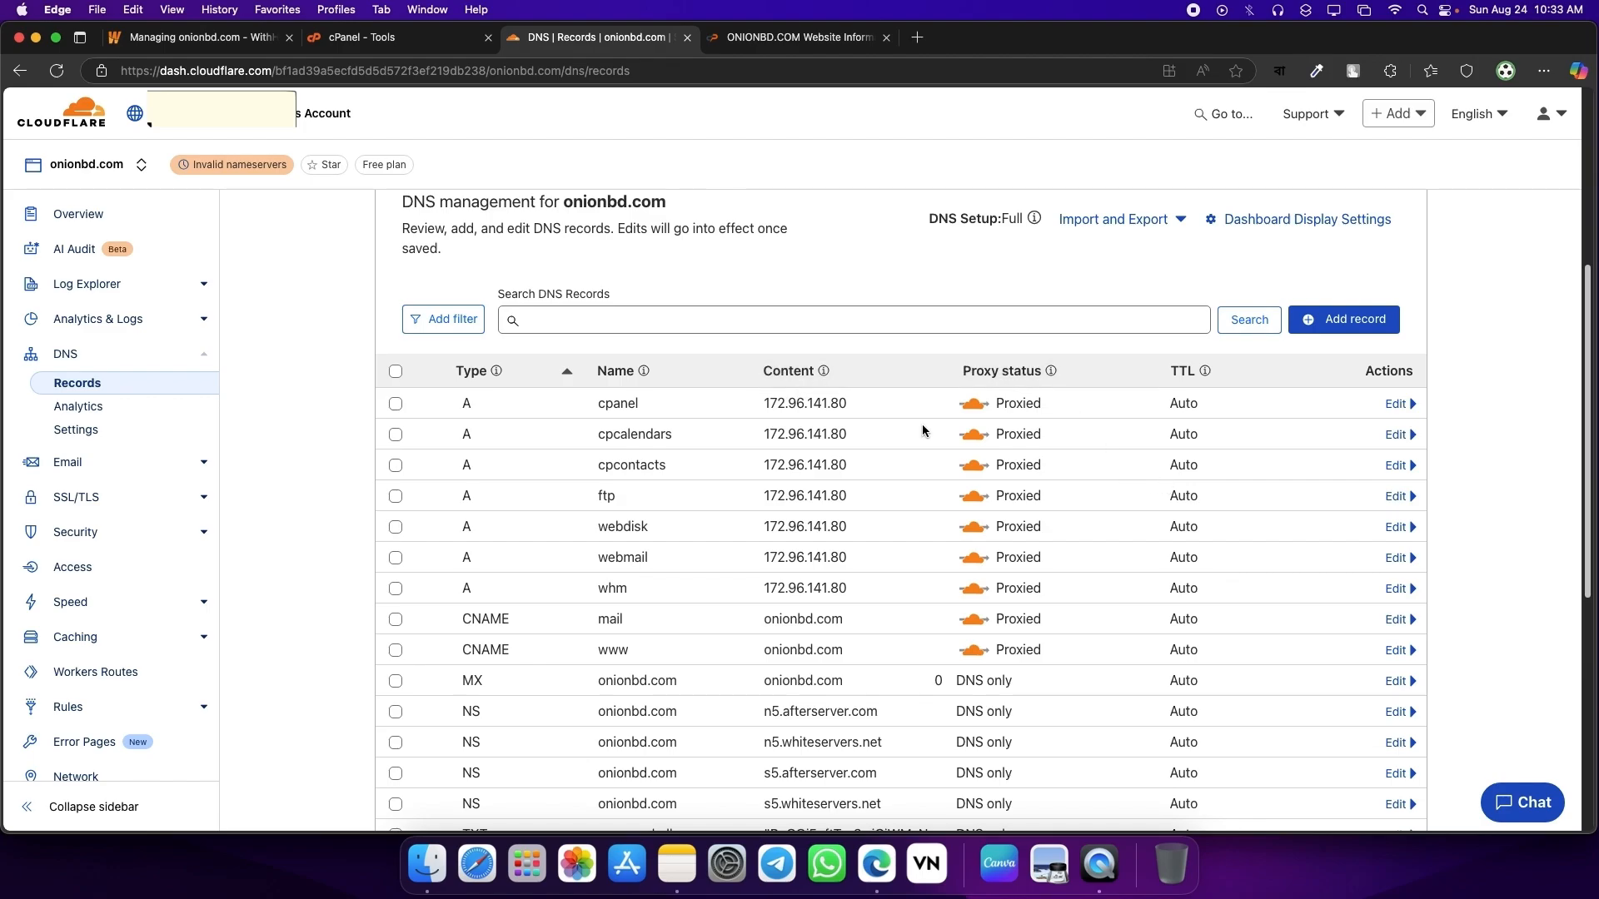
Step: Start a new proxied A record for onionbd.com with the root name @
{"action": "left_click", "coordinate": [1329, 330]}
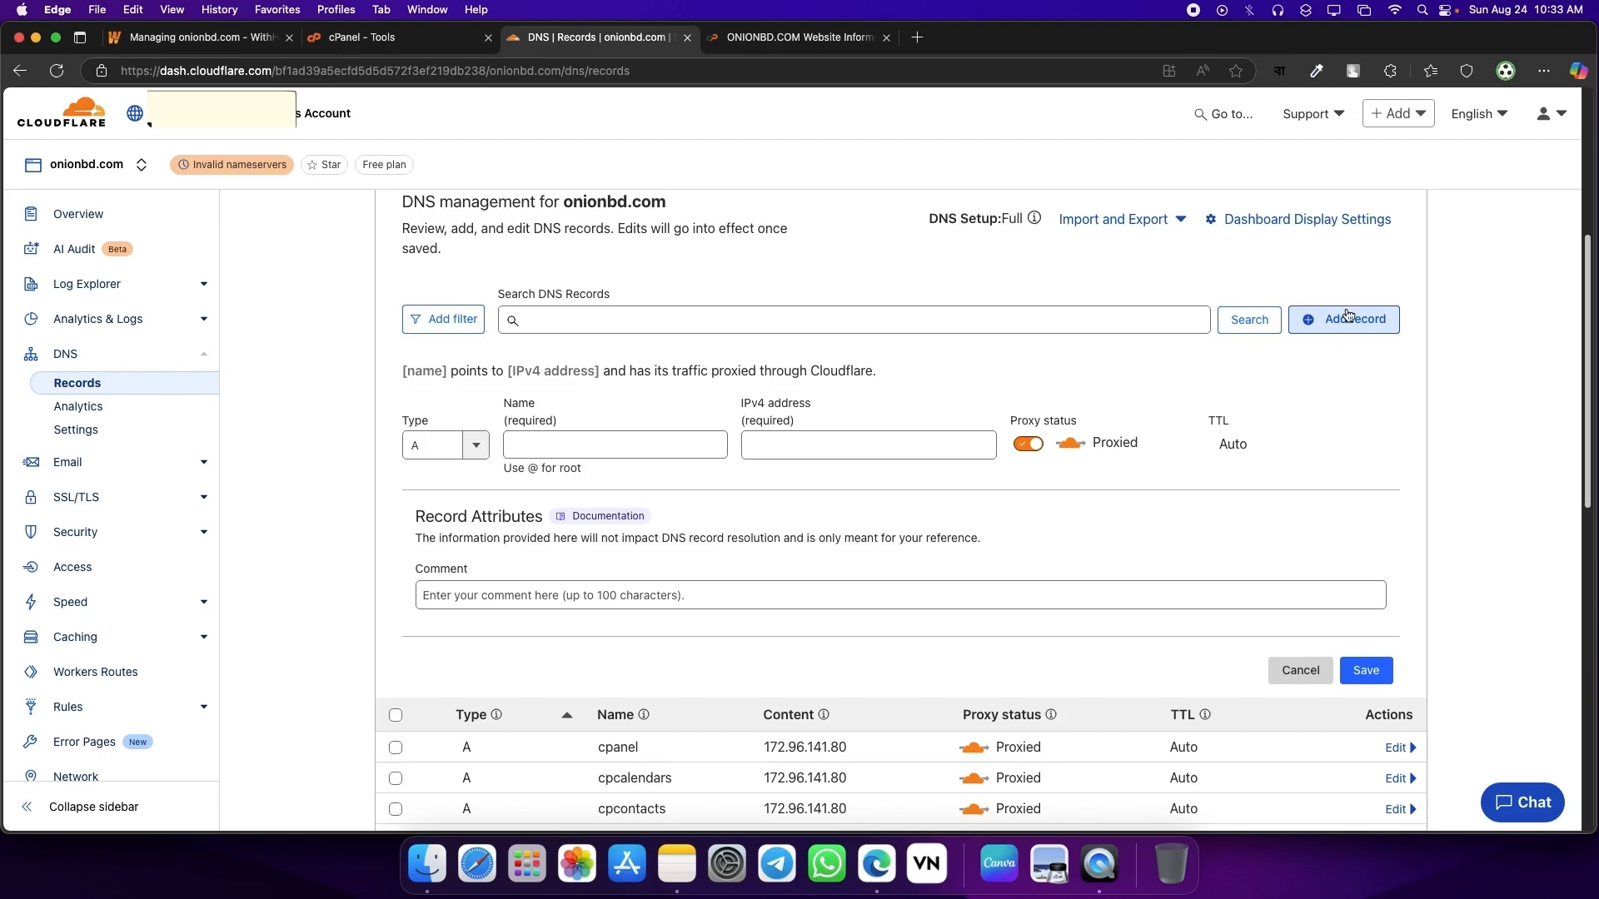
{"action": "left_click", "coordinate": [565, 447]}
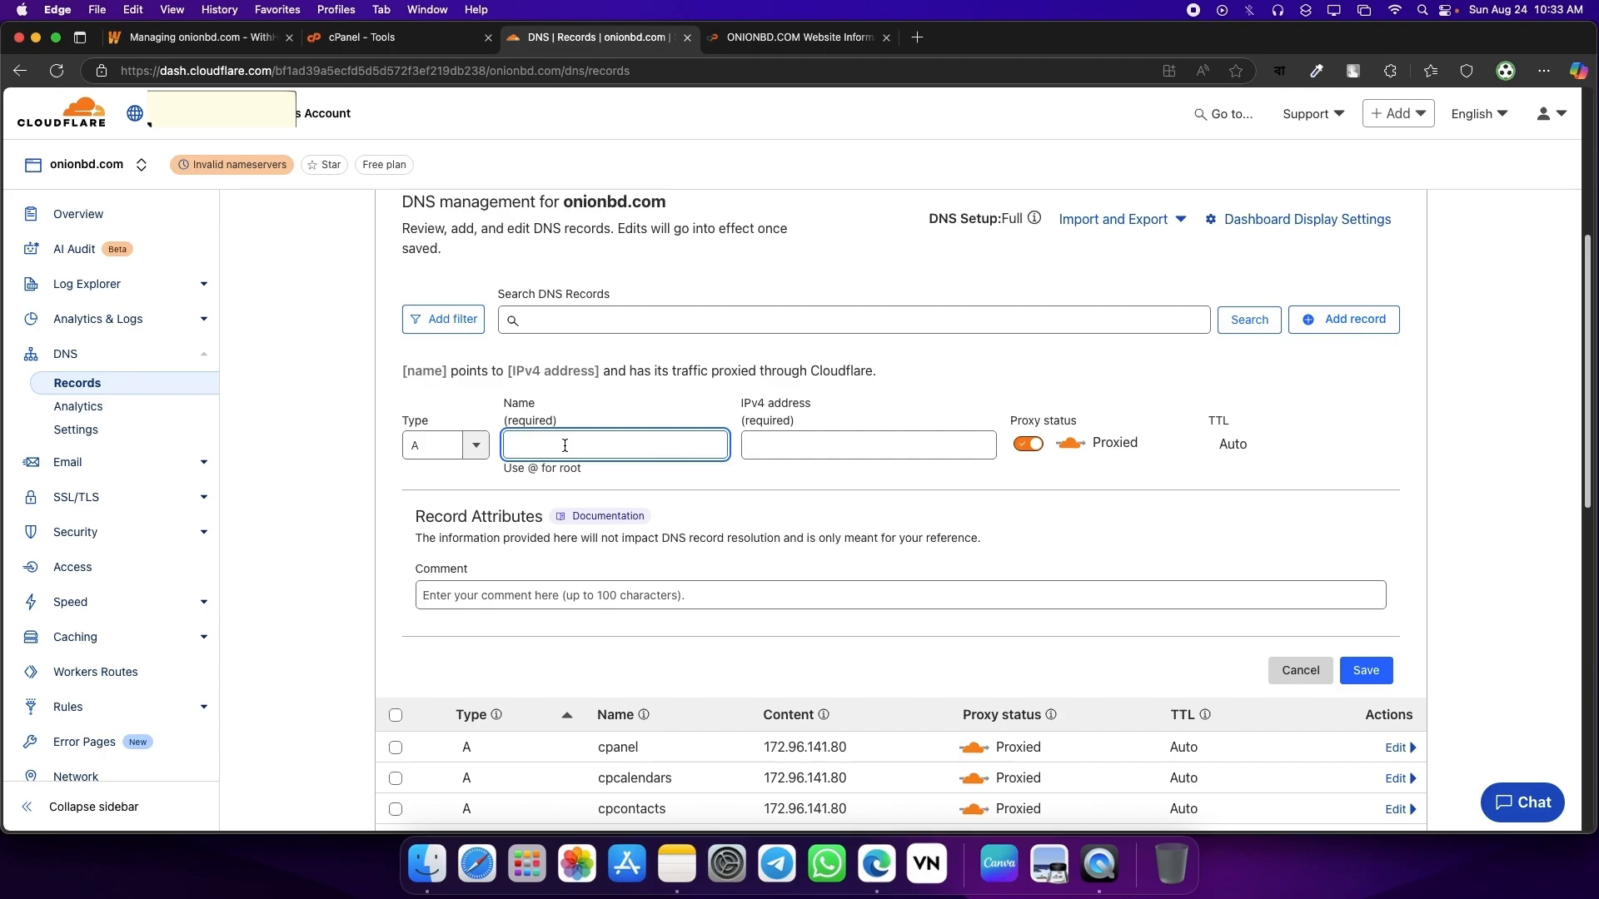
{"action": "type", "text": "@"}
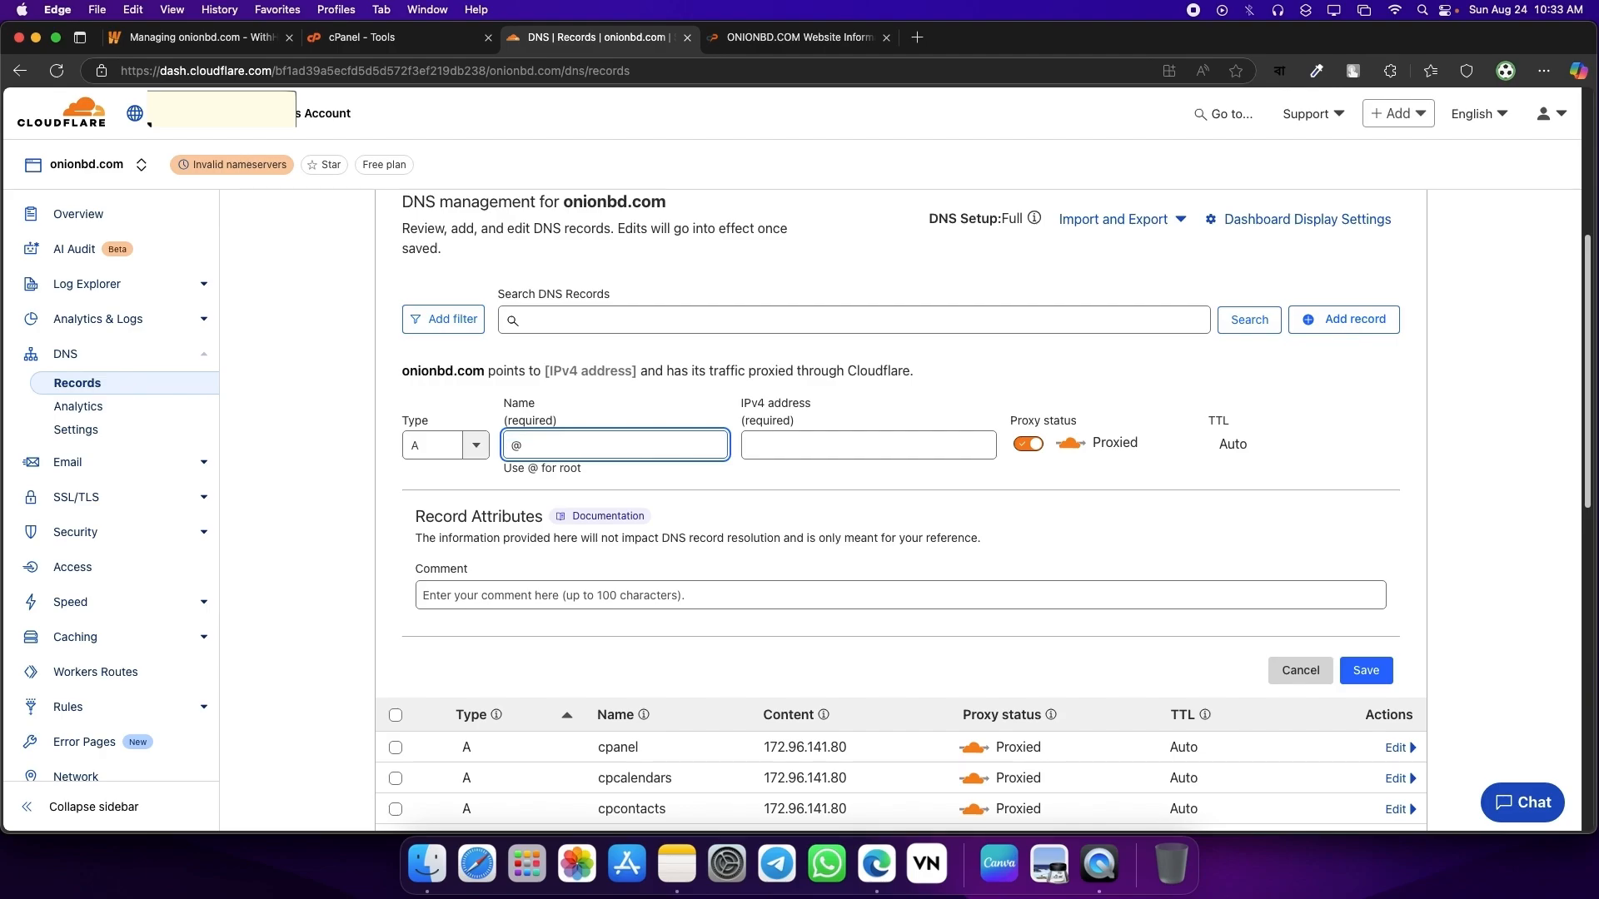
{"action": "left_click", "coordinate": [777, 450]}
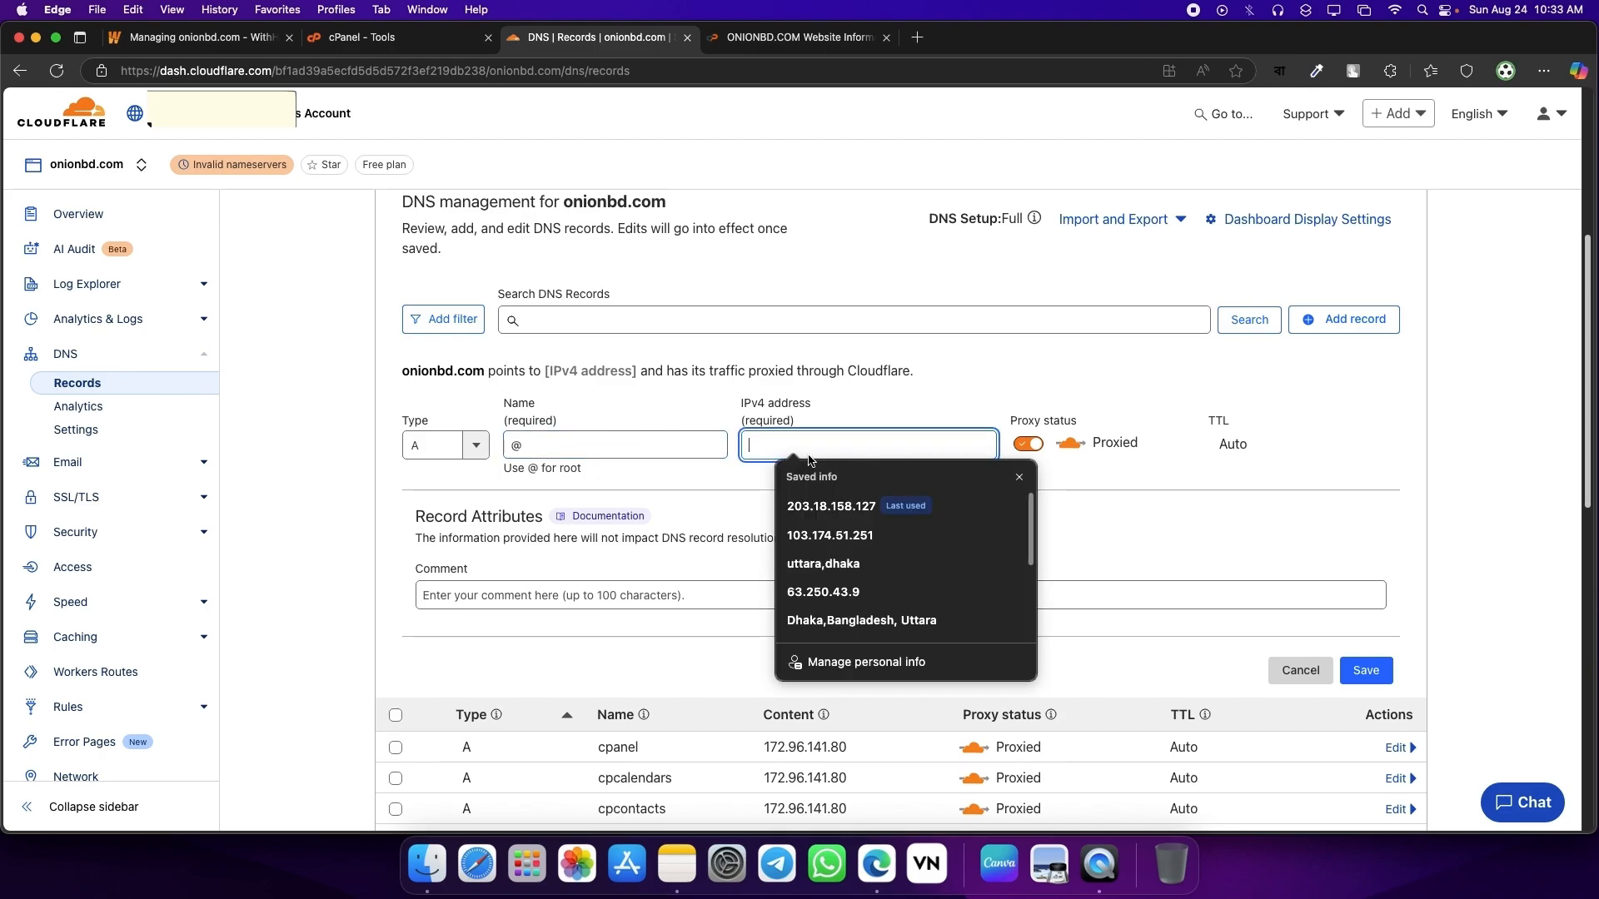
{"action": "left_click", "coordinate": [1018, 478]}
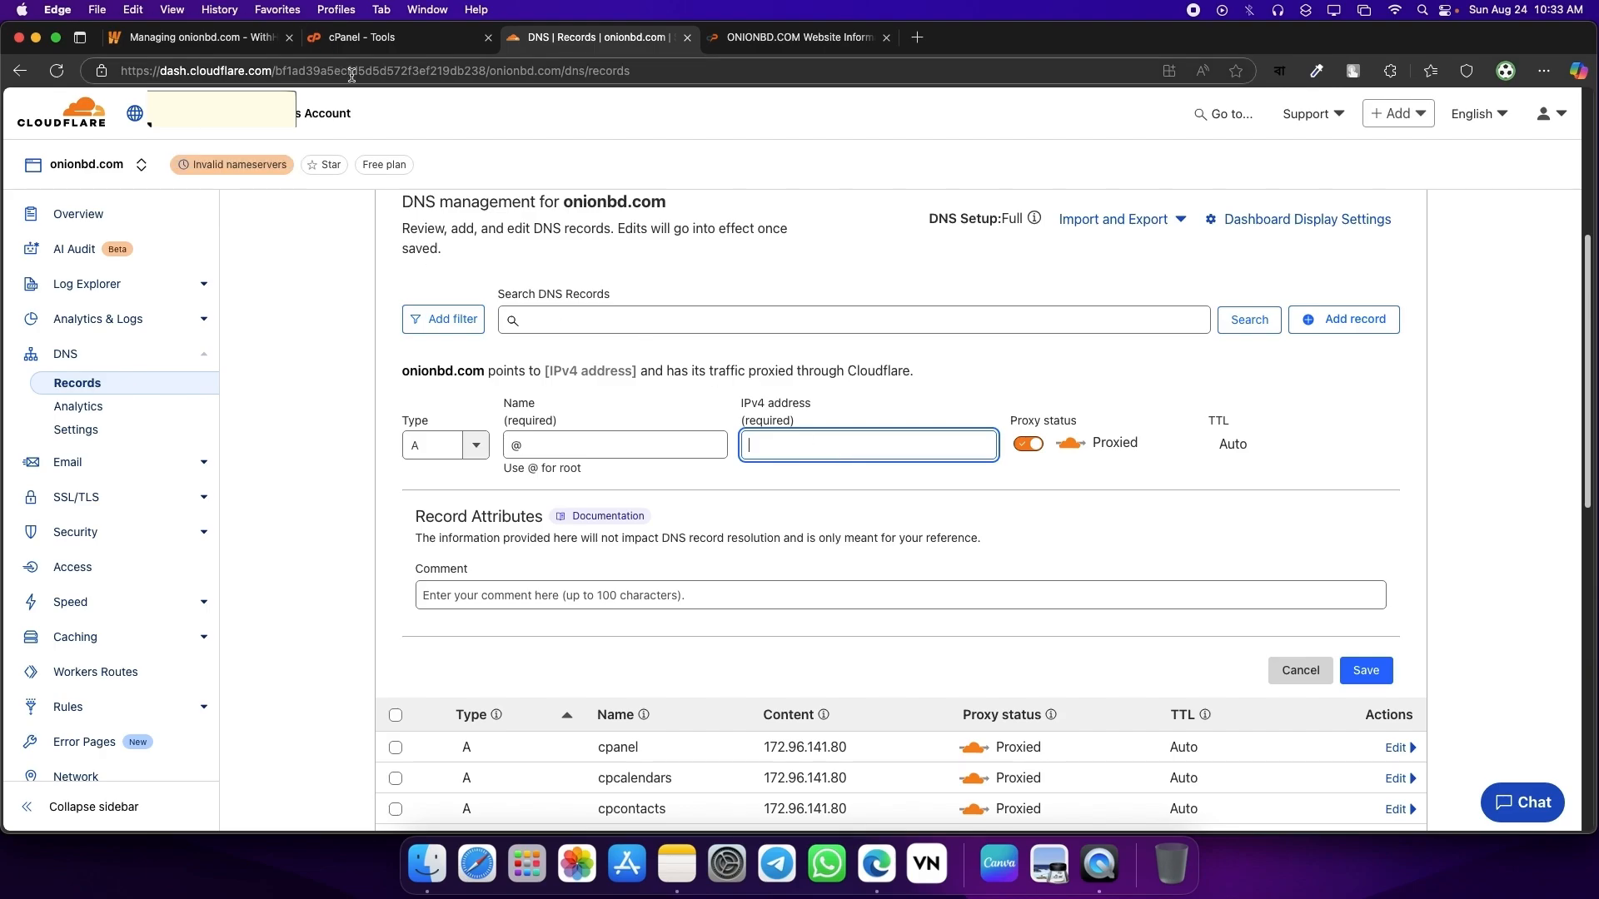
Step: Copy the shared IP address 172.96.141.80 from cPanel into the new A record's IPv4 address and save the record
{"action": "key", "text": "ctrl+shift+Tab"}
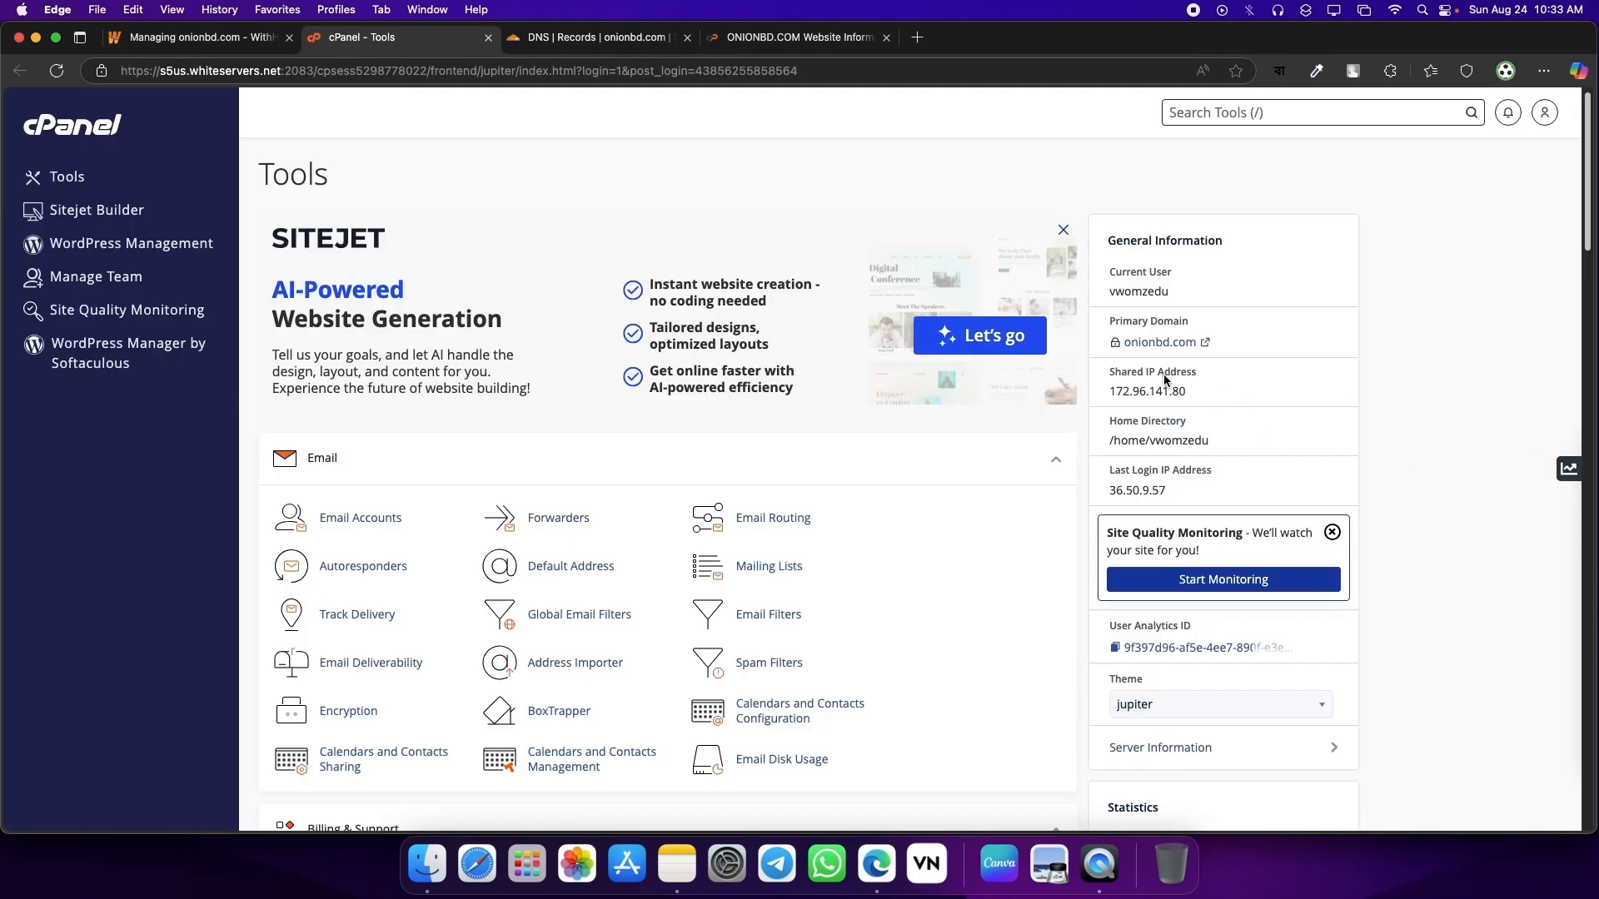
{"action": "double_click", "coordinate": [1110, 391]}
{"action": "right_click", "coordinate": [1109, 393]}
{"action": "left_click", "coordinate": [1154, 443]}
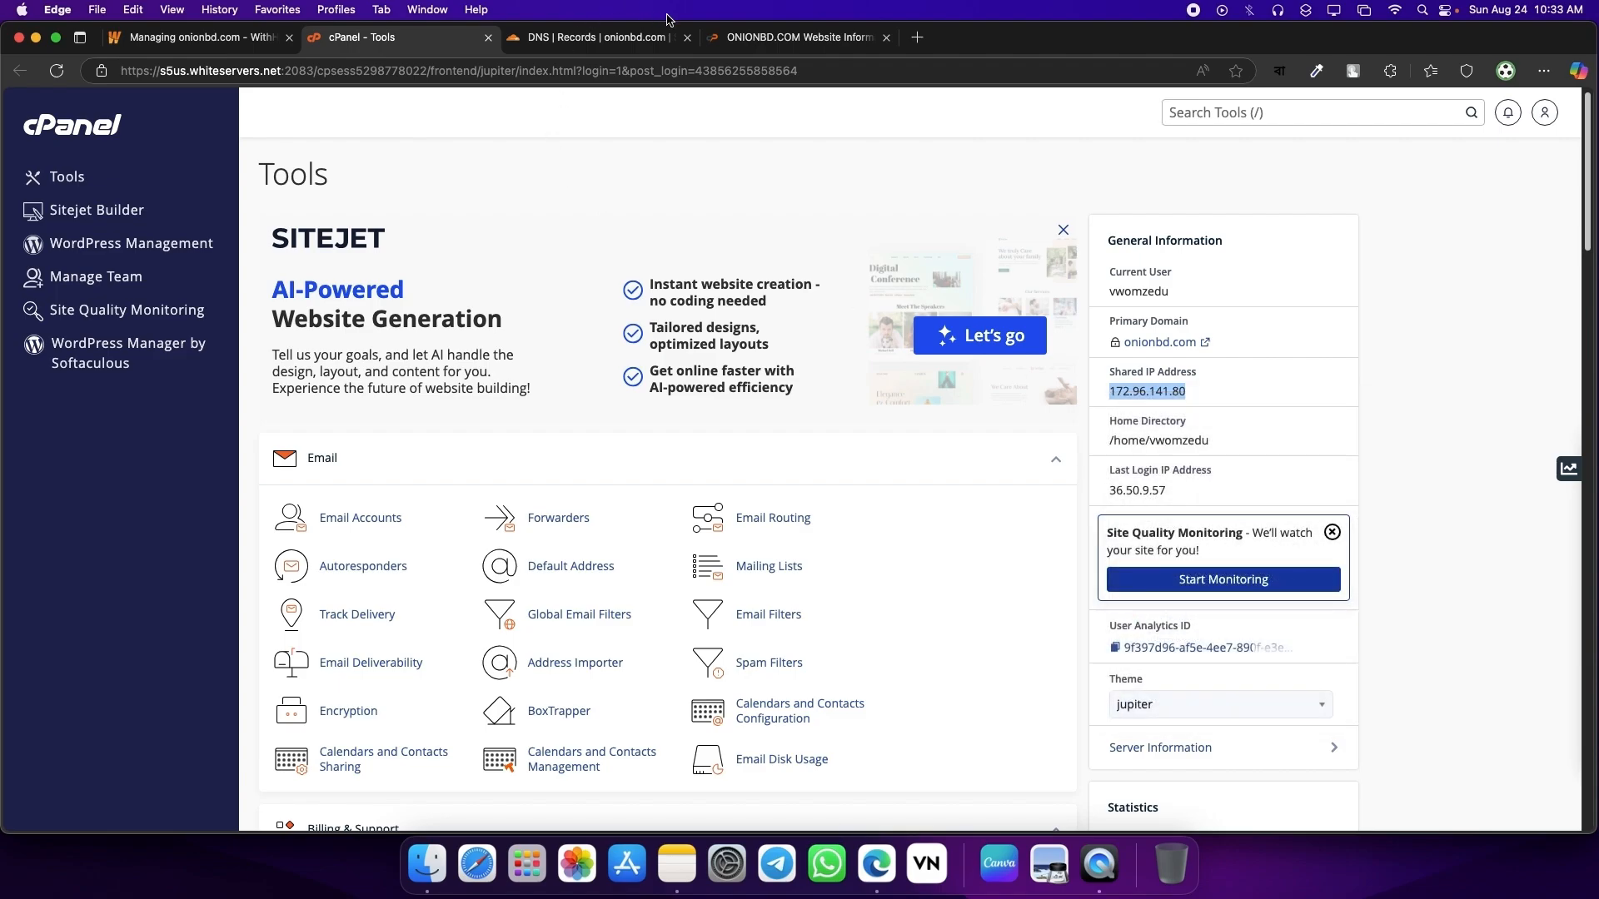
{"action": "left_click", "coordinate": [646, 37]}
{"action": "right_click", "coordinate": [855, 450]}
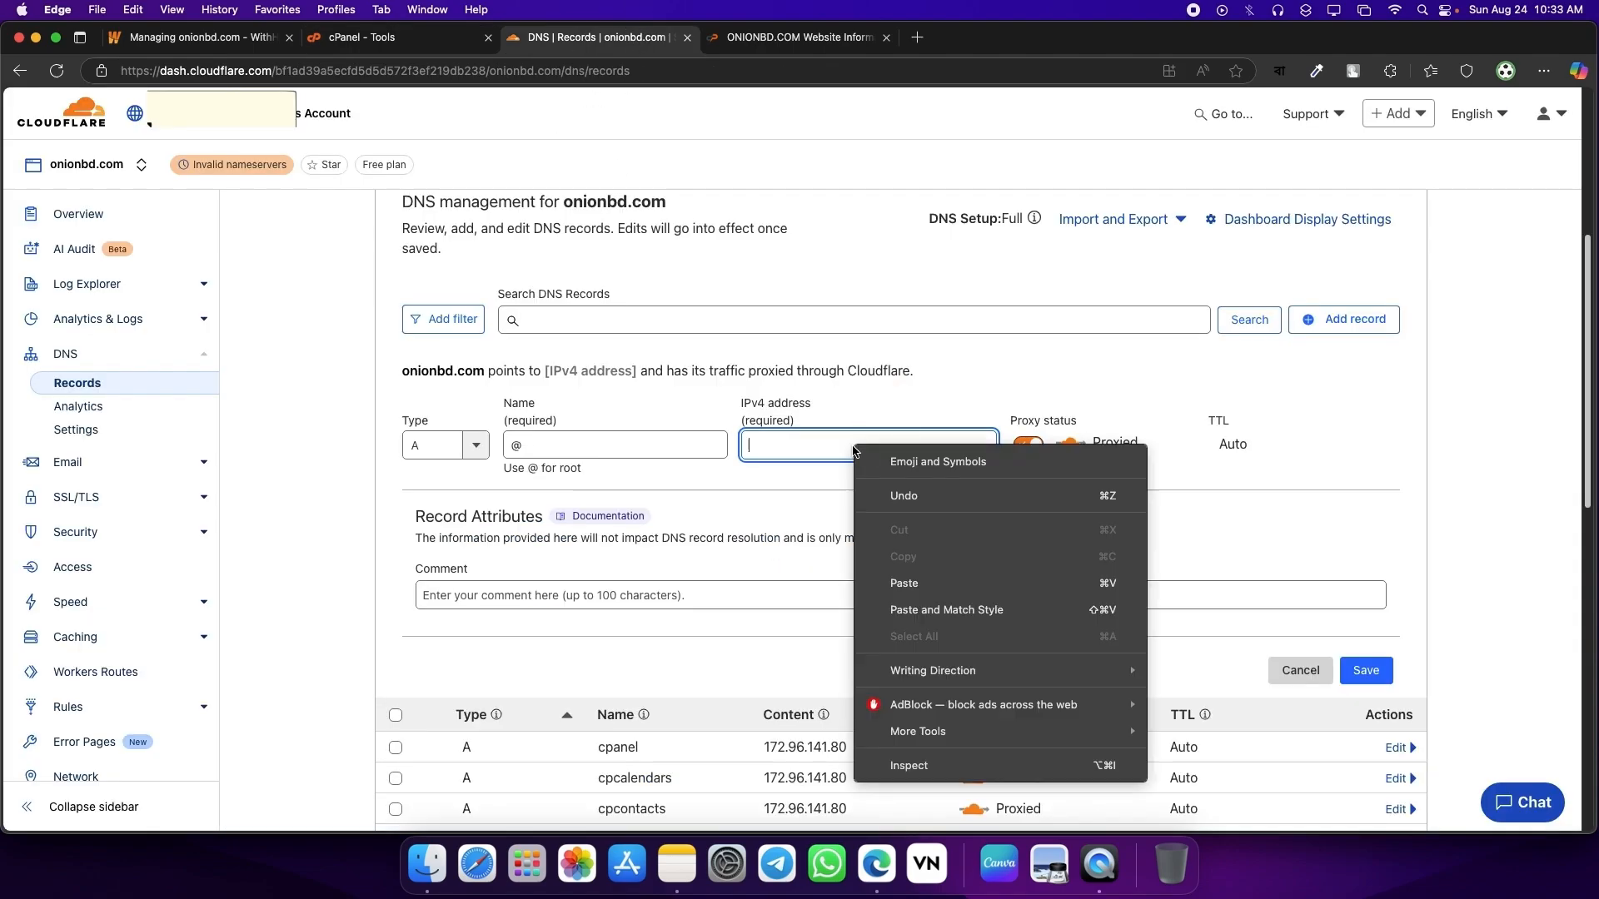
{"action": "left_click", "coordinate": [908, 582]}
{"action": "left_click", "coordinate": [1366, 671]}
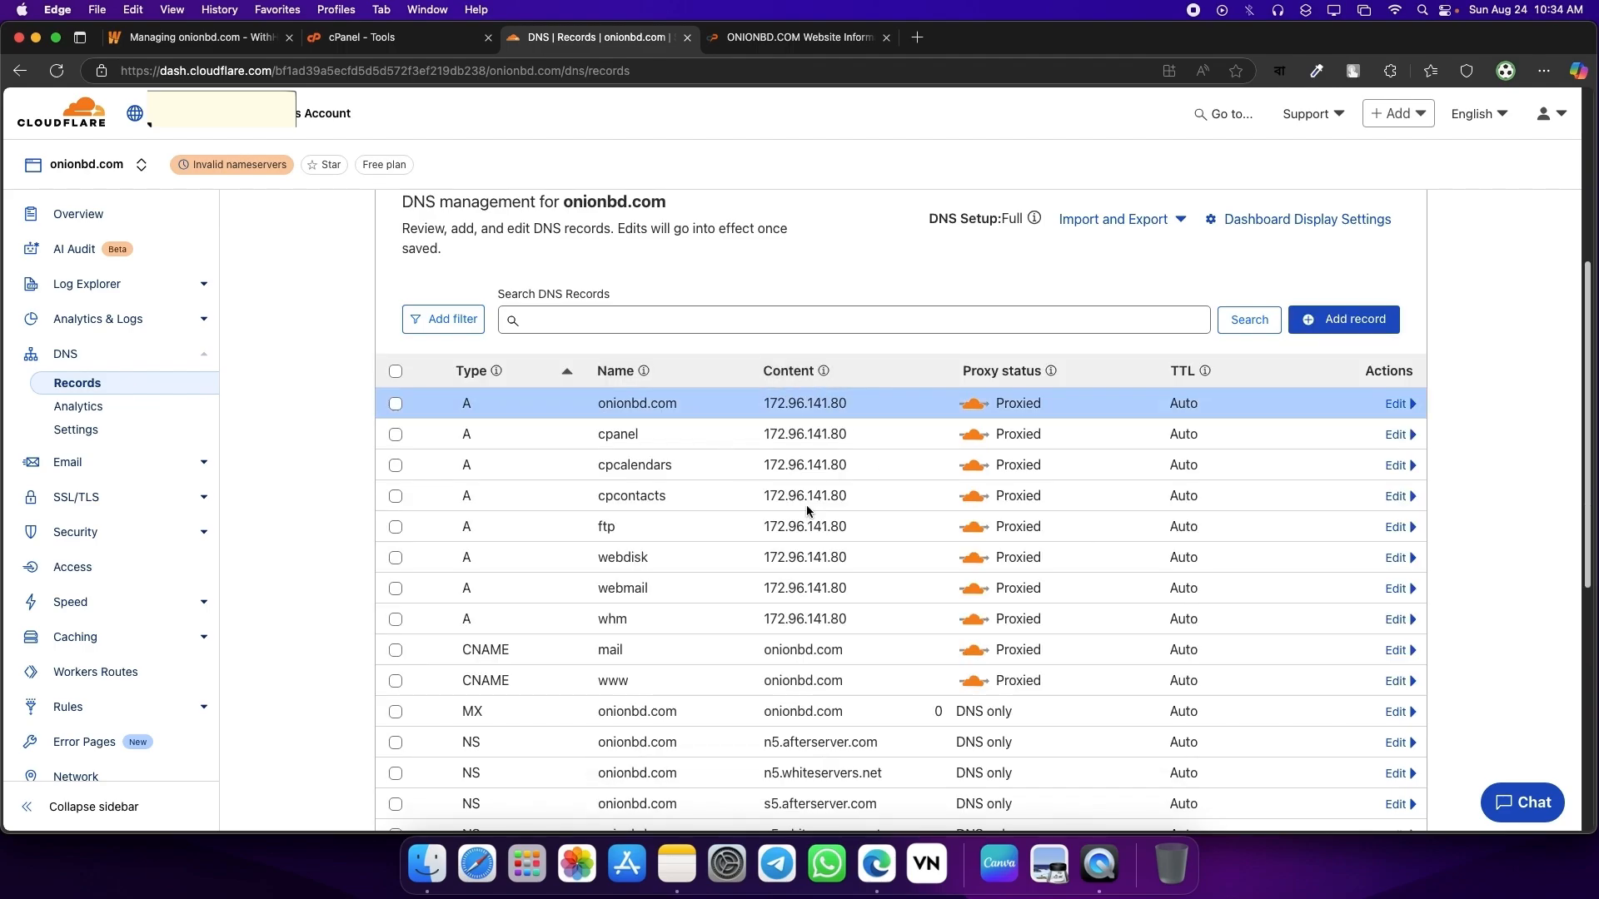
Step: Open the onionbd.com name from its A record in a new tab to check the website, and return to the DNS records
{"action": "scroll", "coordinate": [705, 555], "scroll_direction": "down", "scroll_amount": 1}
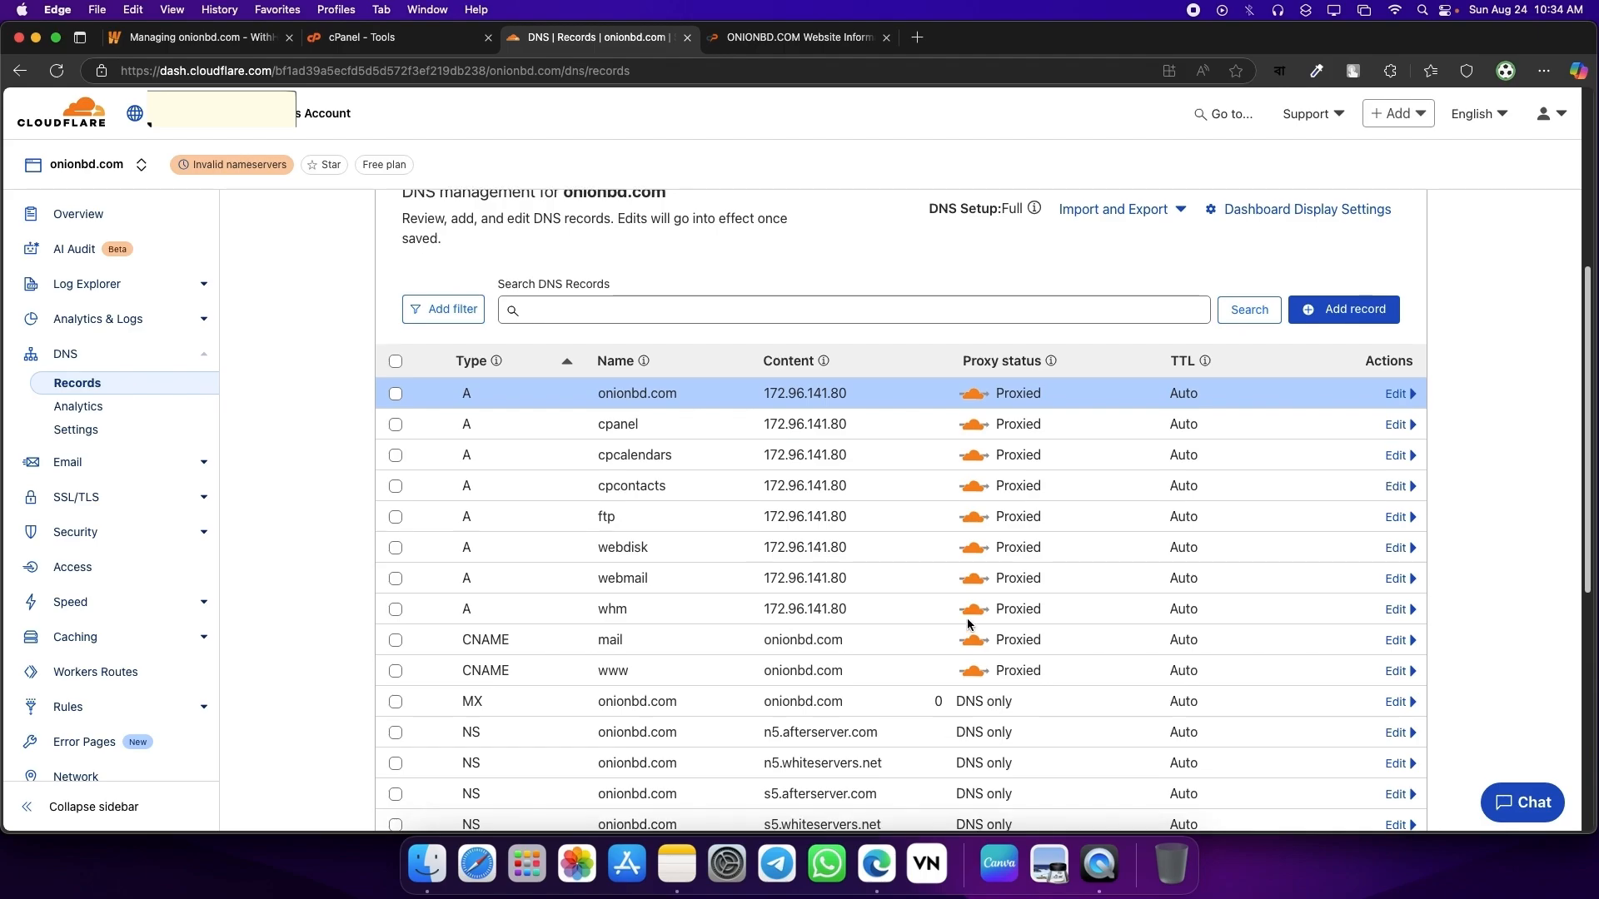
{"action": "double_click", "coordinate": [661, 392]}
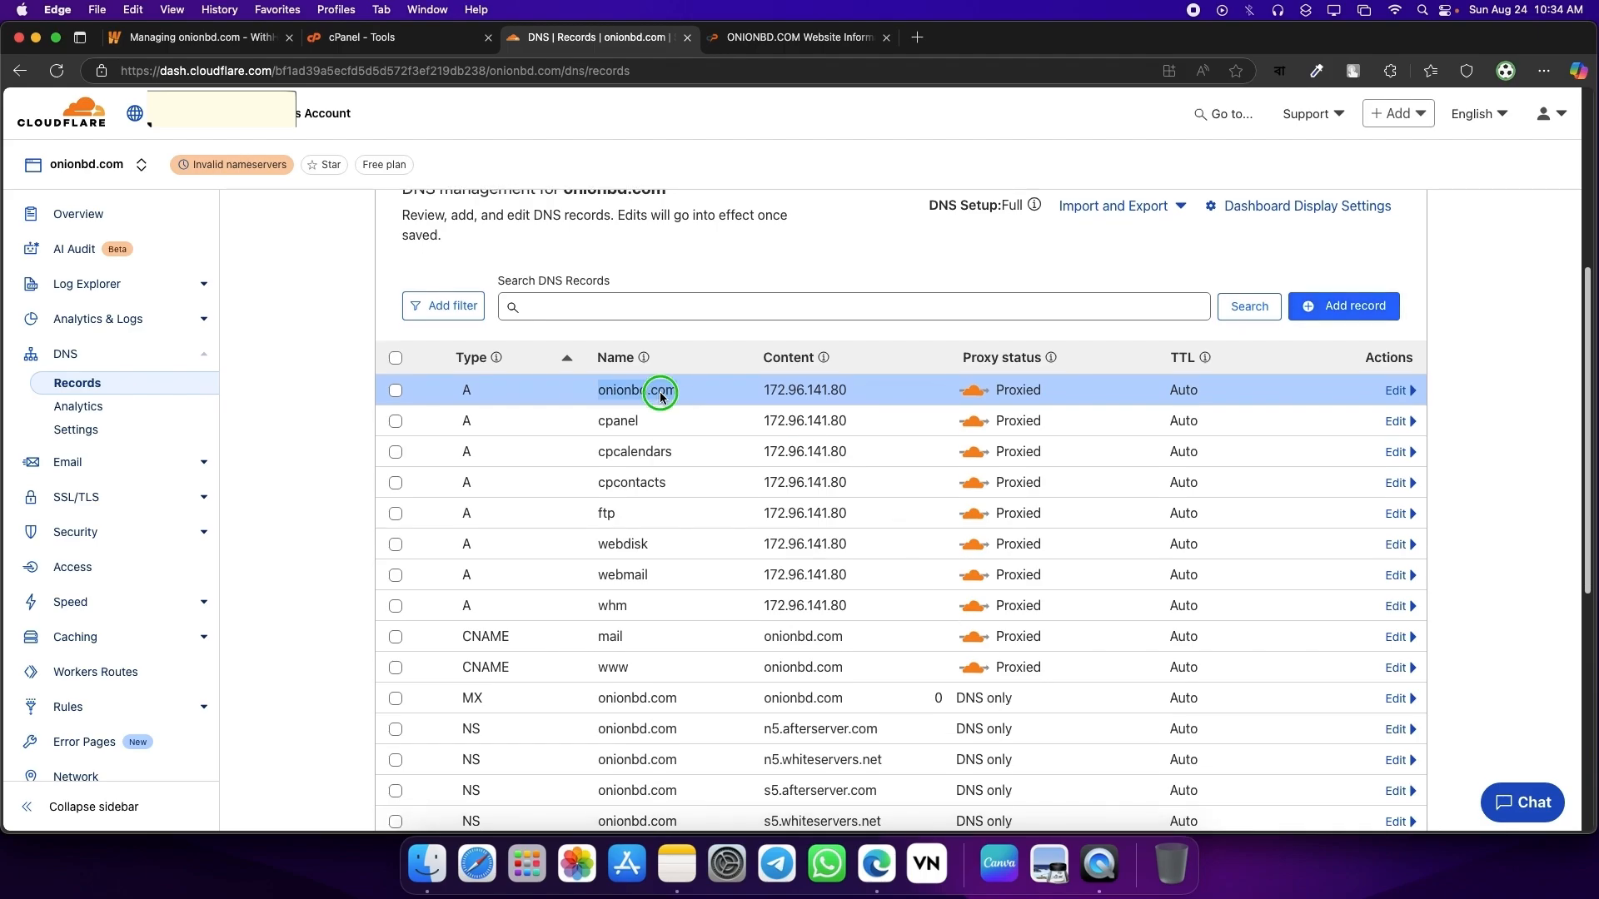
{"action": "right_click", "coordinate": [661, 392]}
{"action": "left_click", "coordinate": [755, 498]}
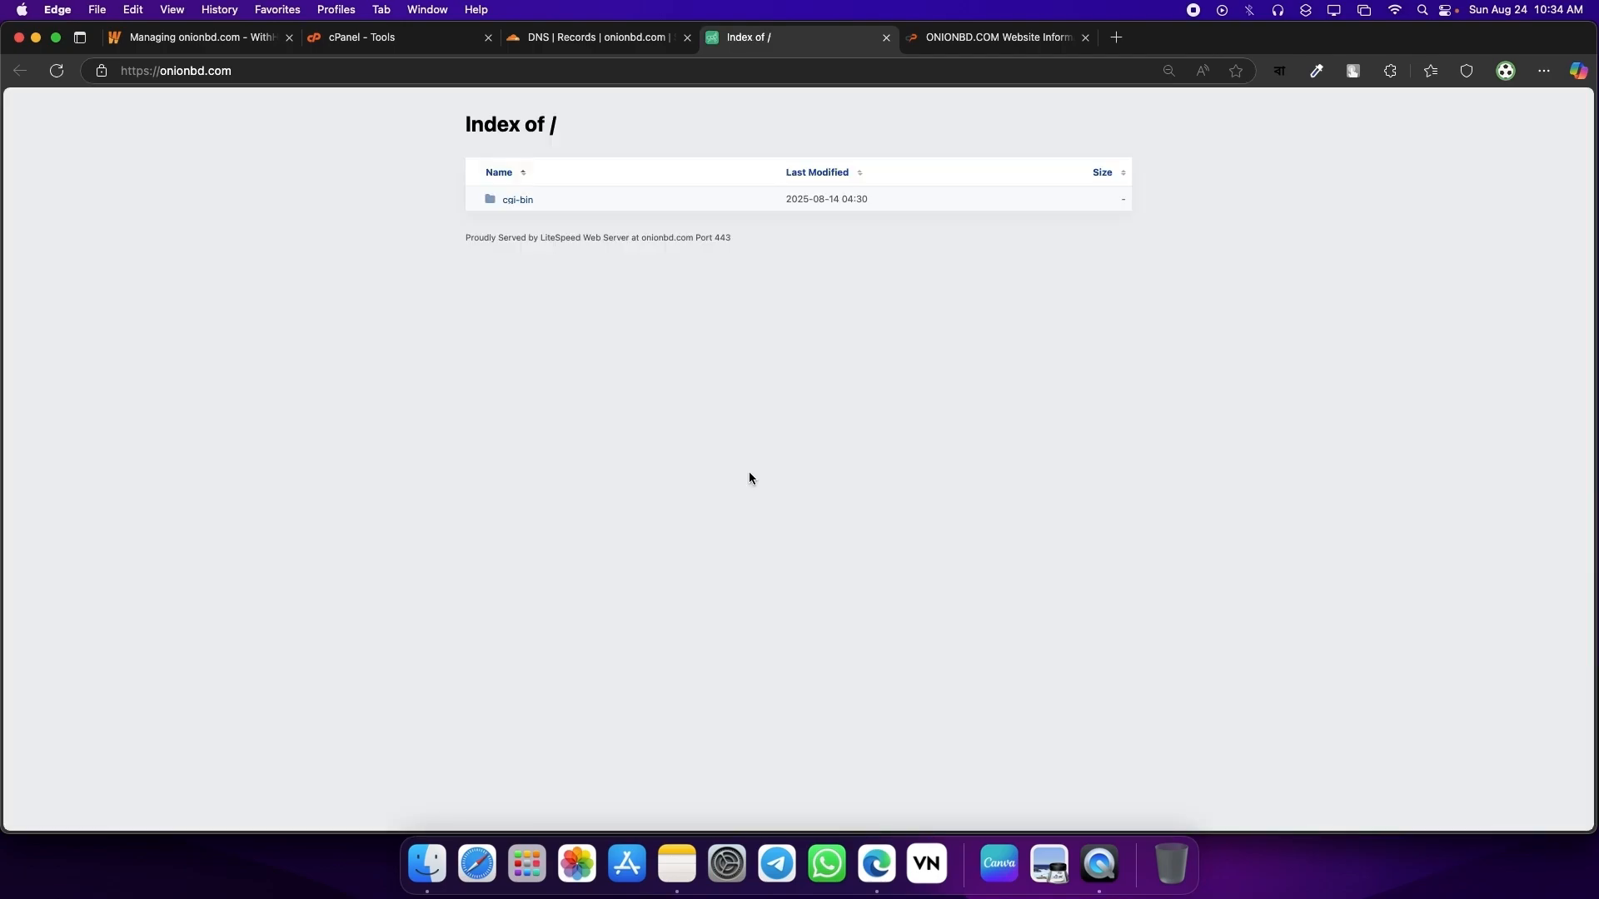
{"action": "left_click", "coordinate": [600, 43]}
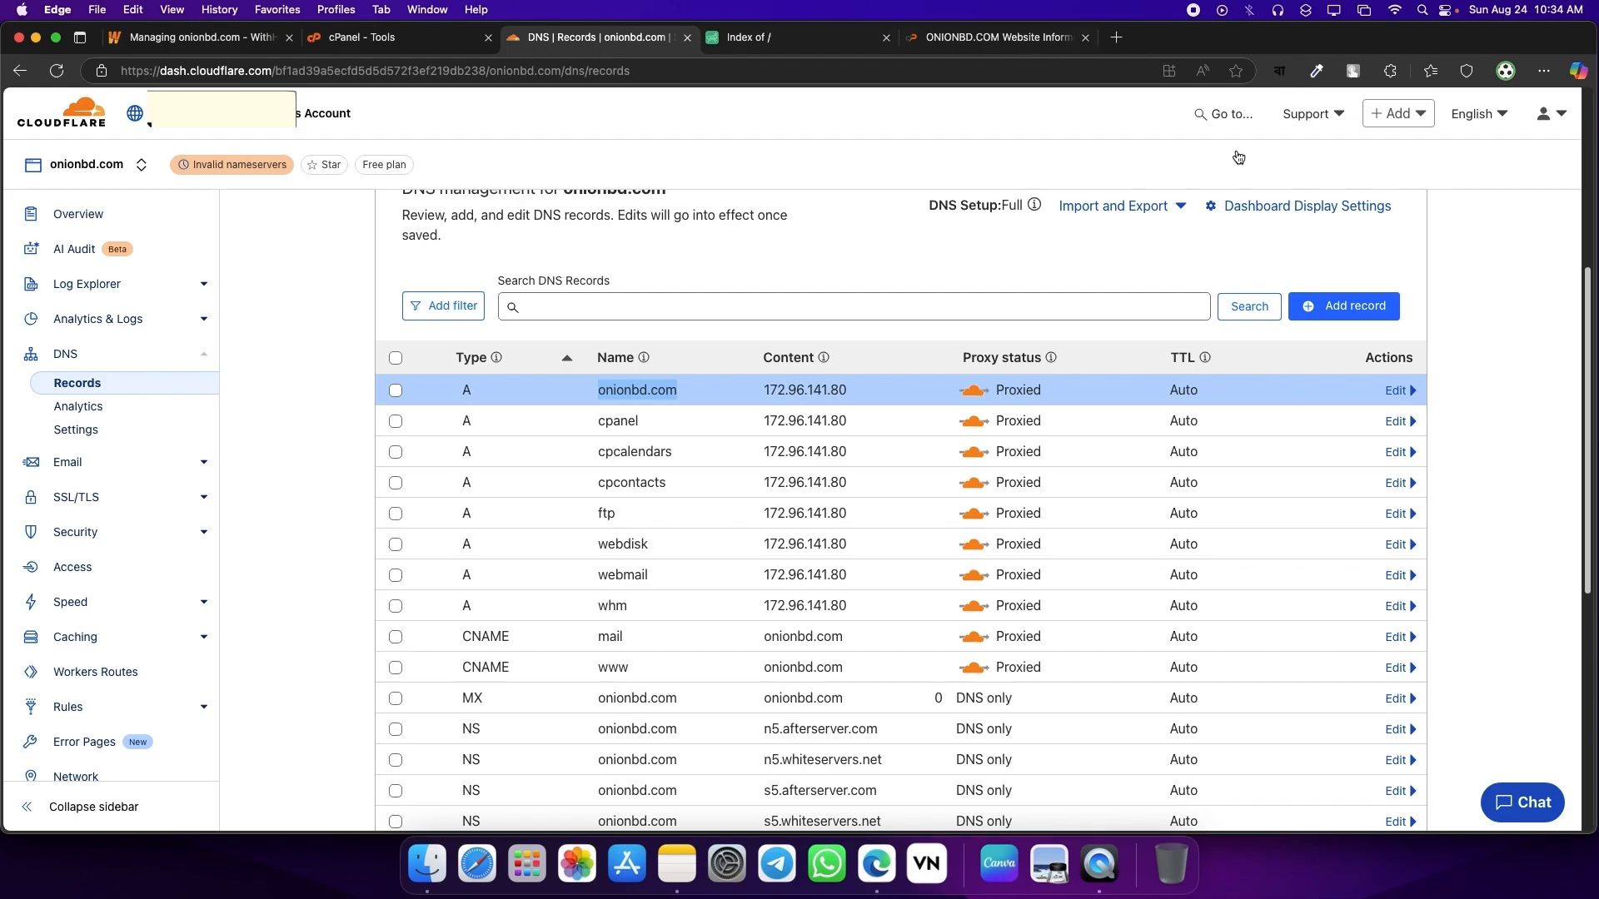
Step: Start another DNS record for onionbd.com and examine the available record types without choosing one
{"action": "left_click", "coordinate": [1342, 305]}
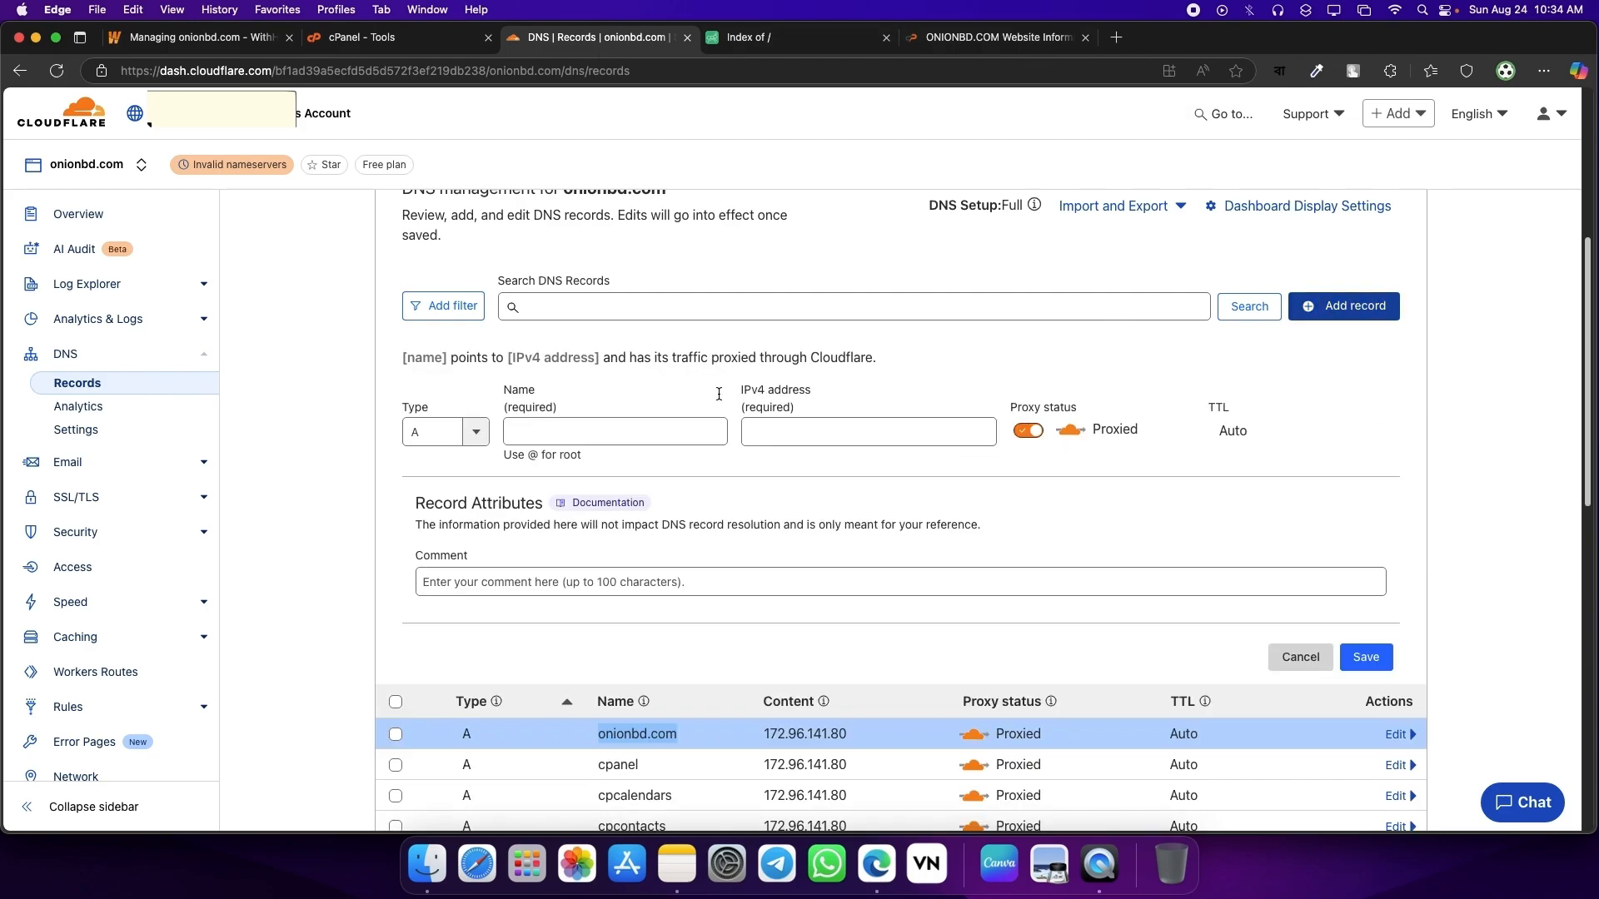
{"action": "left_click", "coordinate": [477, 434]}
{"action": "scroll", "coordinate": [433, 532], "scroll_direction": "down", "scroll_amount": 5}
{"action": "scroll", "coordinate": [433, 546], "scroll_direction": "down", "scroll_amount": 3}
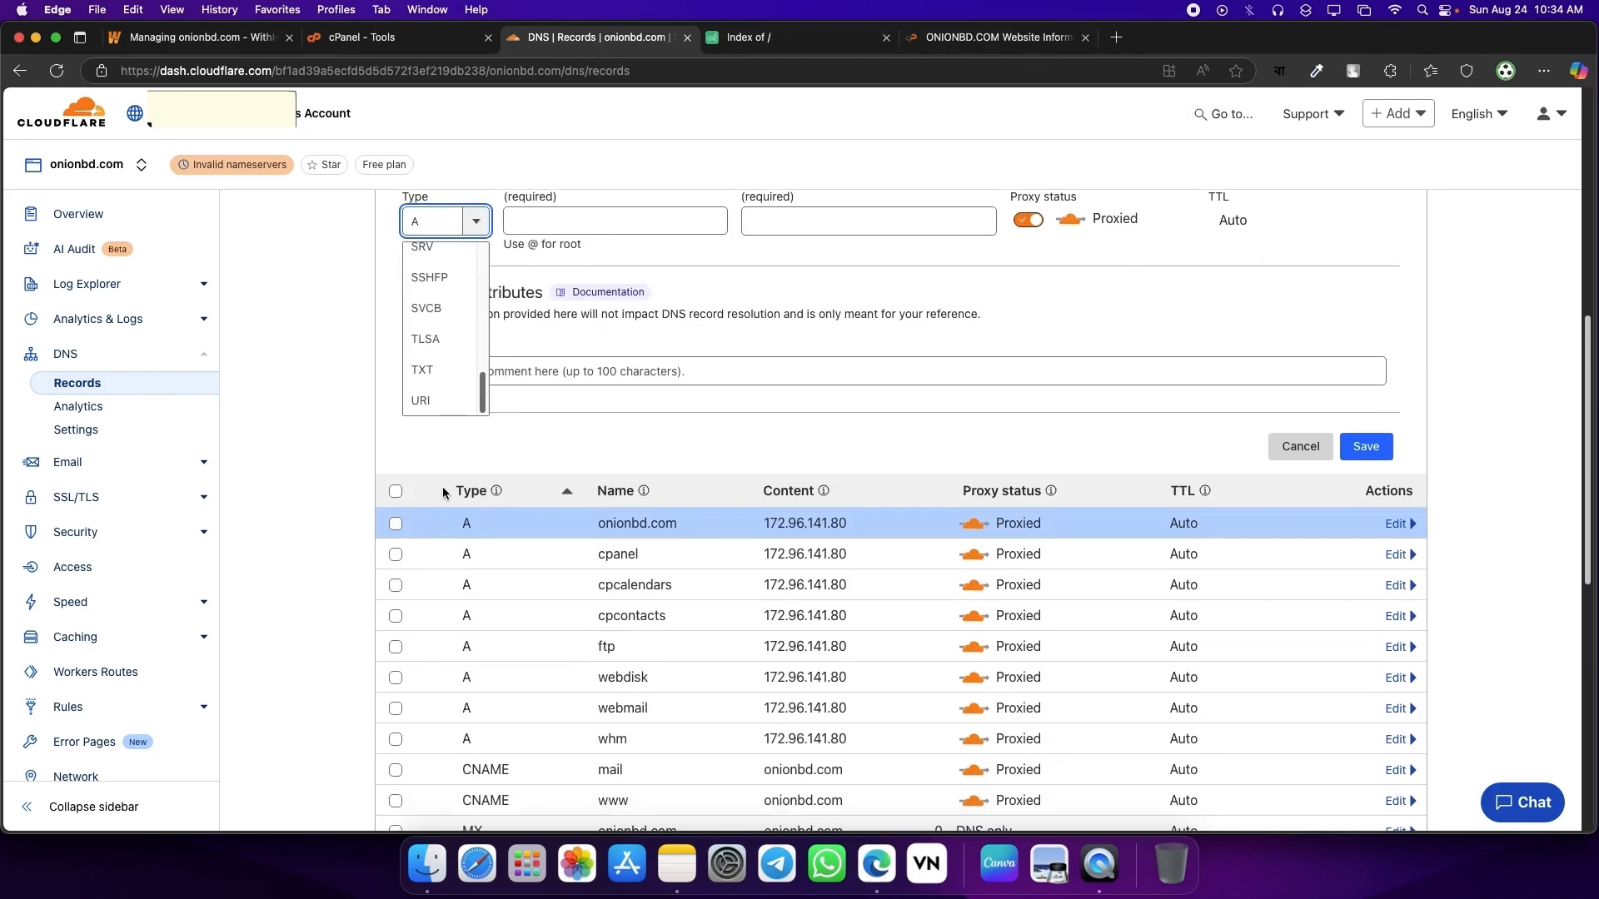
{"action": "scroll", "coordinate": [442, 486], "scroll_direction": "up", "scroll_amount": 10}
{"action": "left_click", "coordinate": [1151, 804]}
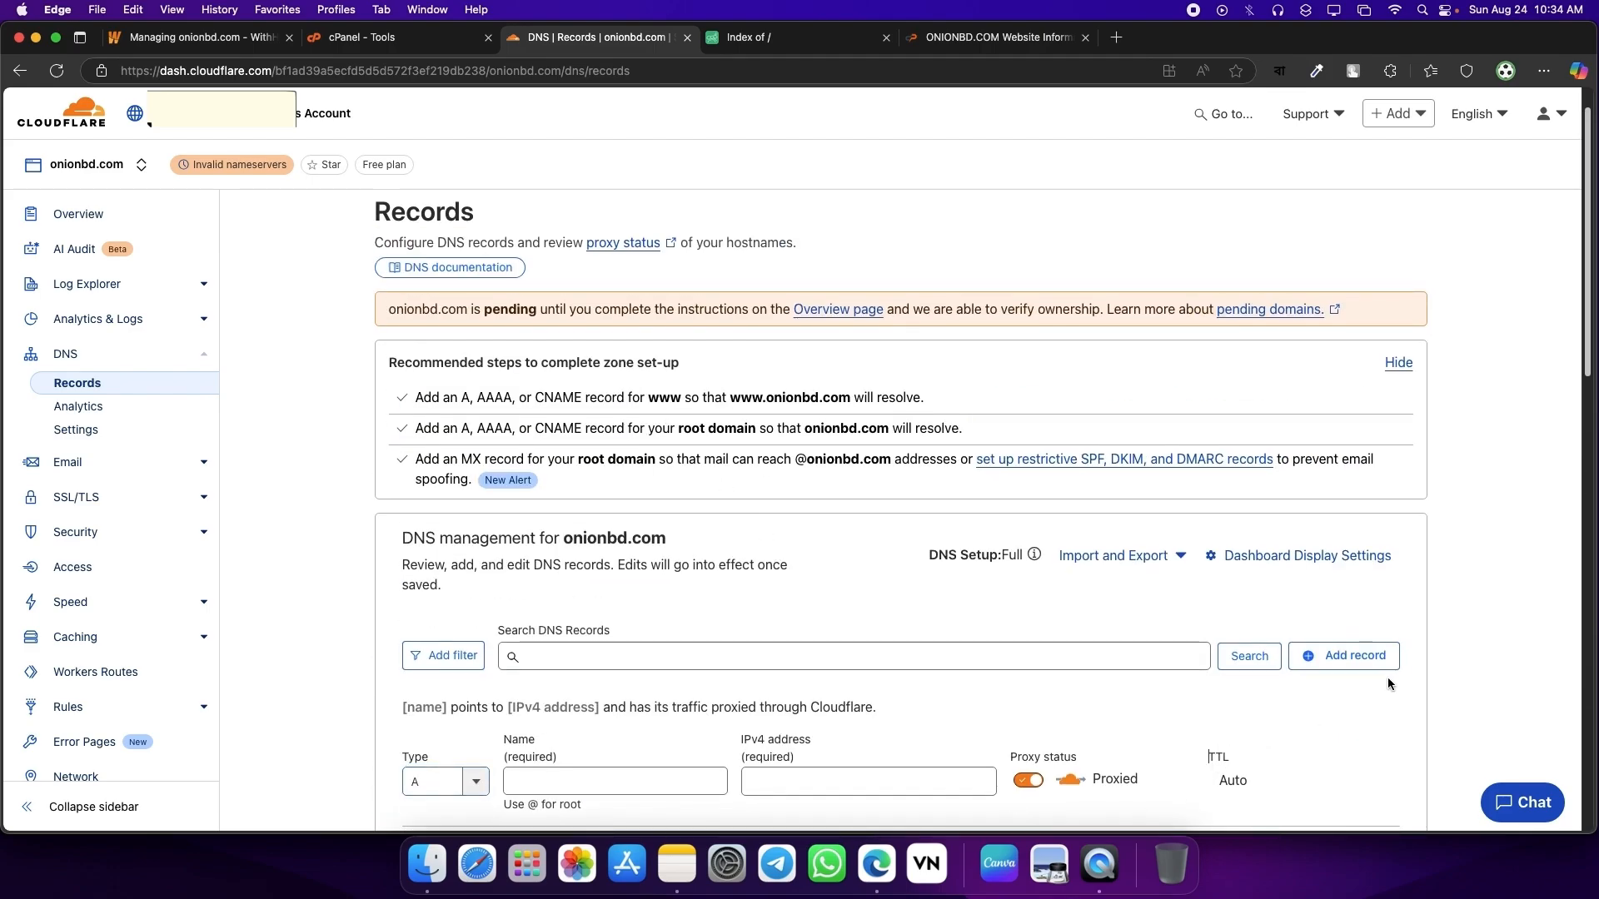